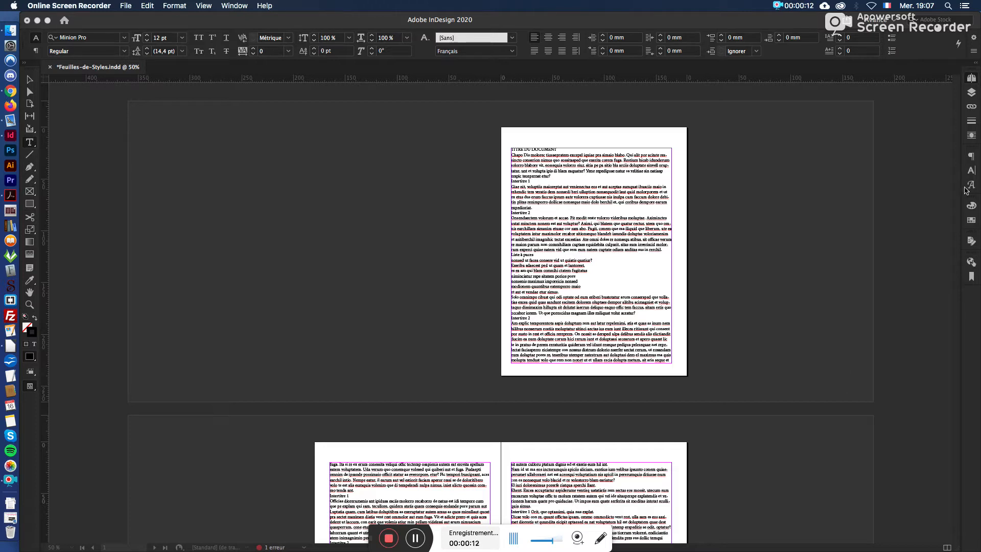
Step: Switch to InDesign, display the paragraph styles, and move them to the empty pasteboard beside the first page
{"action": "left_click", "coordinate": [245, 21]}
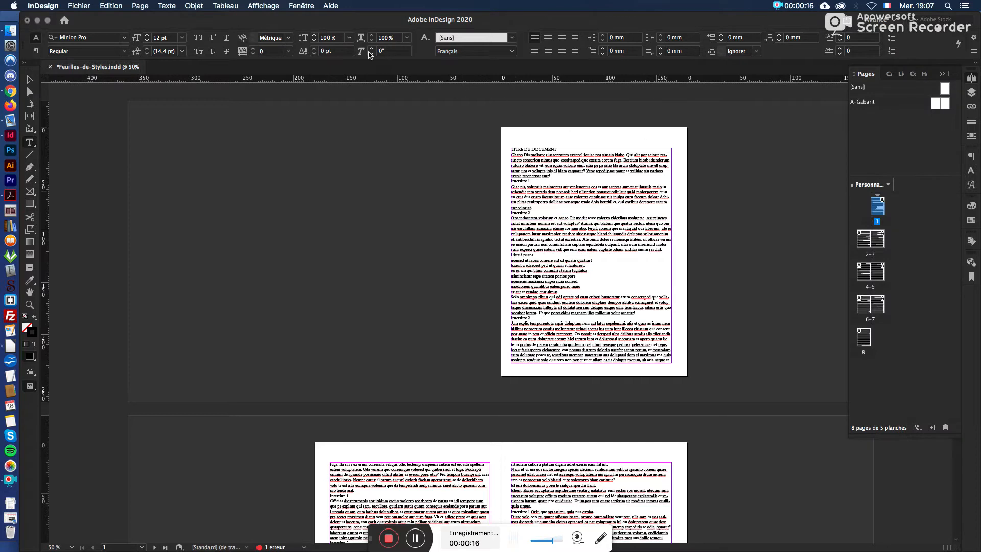
{"action": "left_click", "coordinate": [301, 5]}
{"action": "mouse_move", "coordinate": [333, 241]}
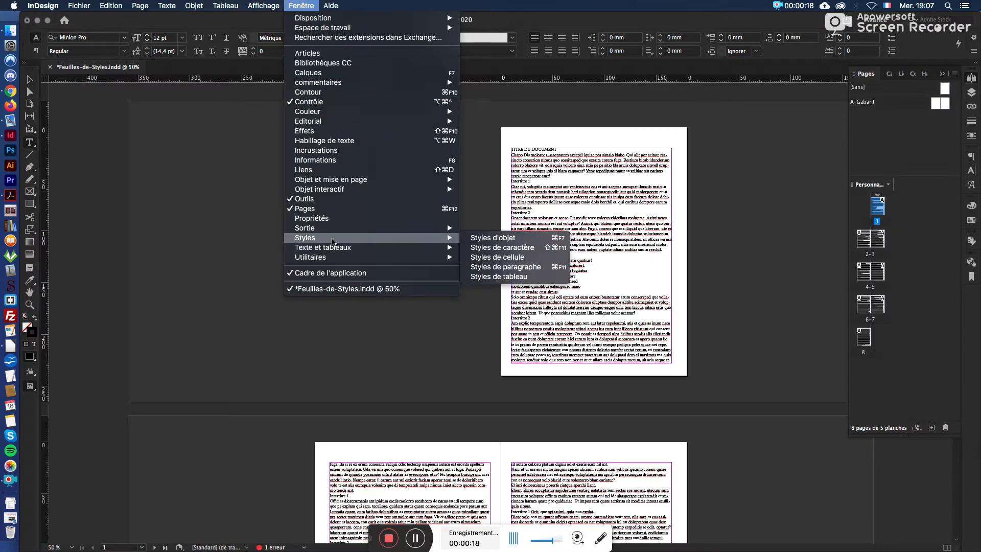
{"action": "left_click", "coordinate": [536, 271]}
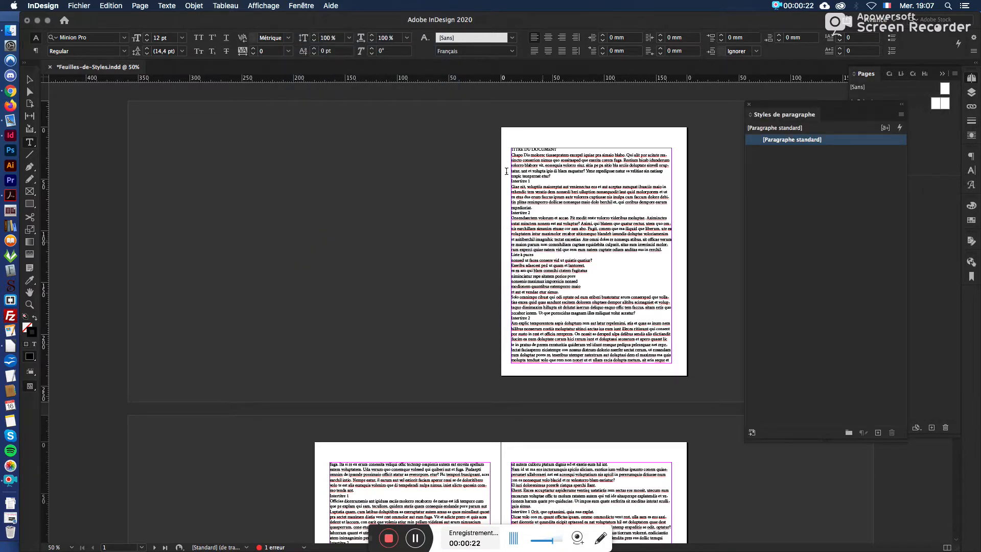
{"action": "left_click", "coordinate": [167, 6]}
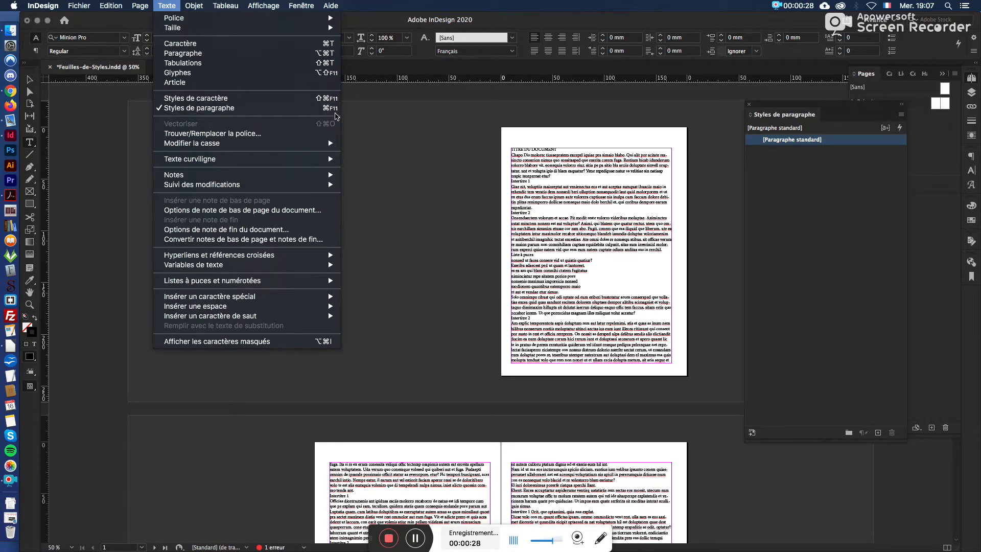
{"action": "left_click", "coordinate": [407, 128]}
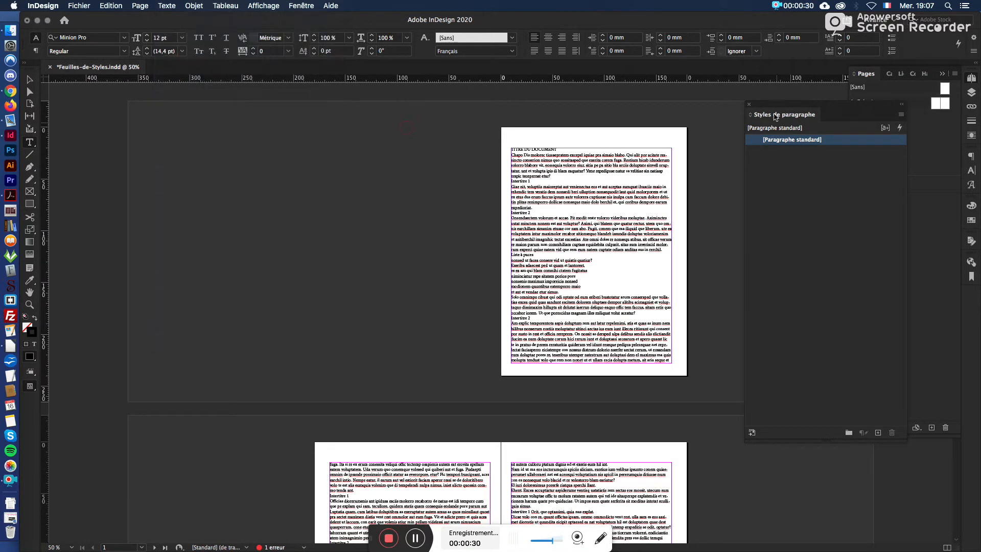
{"action": "left_click_drag", "start_coordinate": [775, 109], "coordinate": [153, 112]}
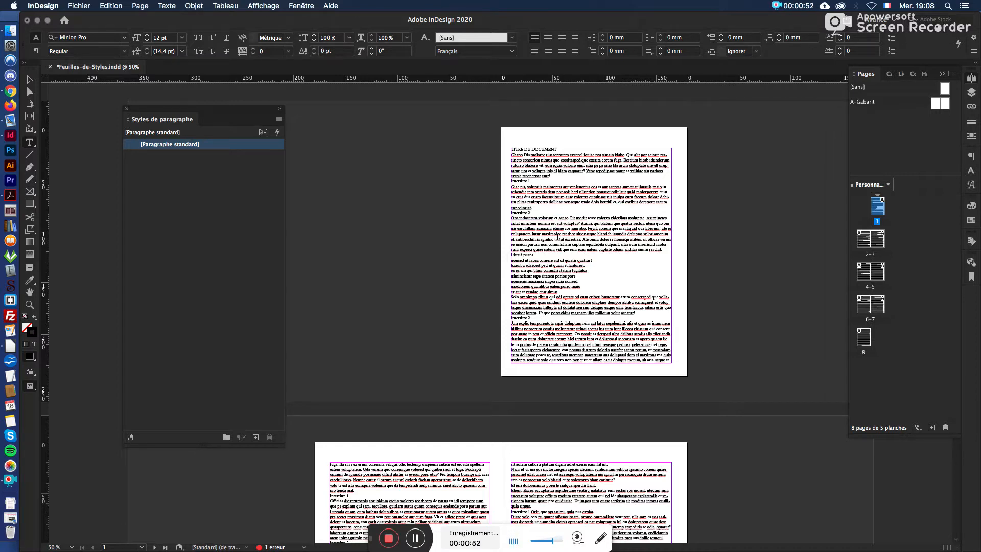
{"action": "left_click", "coordinate": [545, 198]}
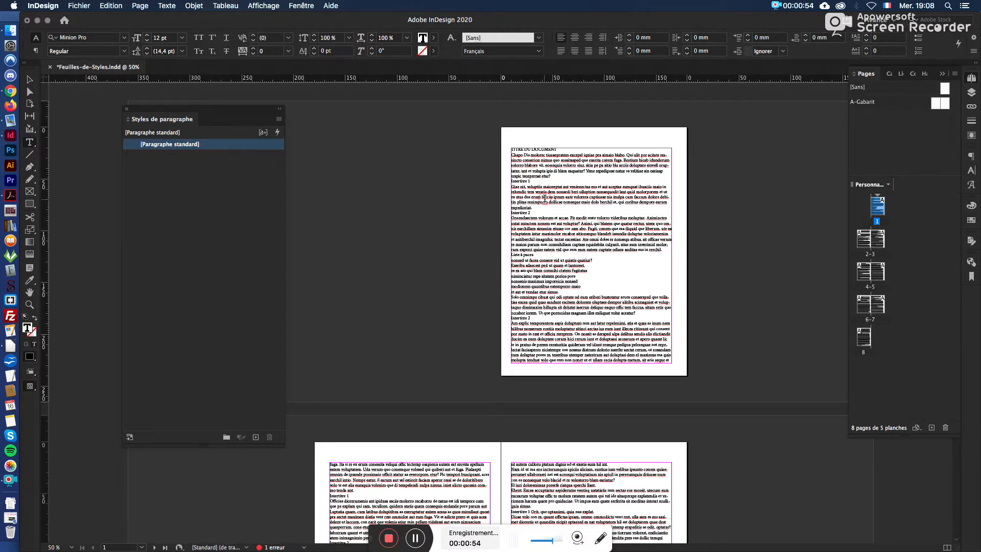
{"action": "left_click", "coordinate": [539, 172]}
{"action": "scroll", "coordinate": [526, 348], "scroll_direction": "down", "scroll_amount": 5}
{"action": "scroll", "coordinate": [527, 347], "scroll_direction": "up", "scroll_amount": 5}
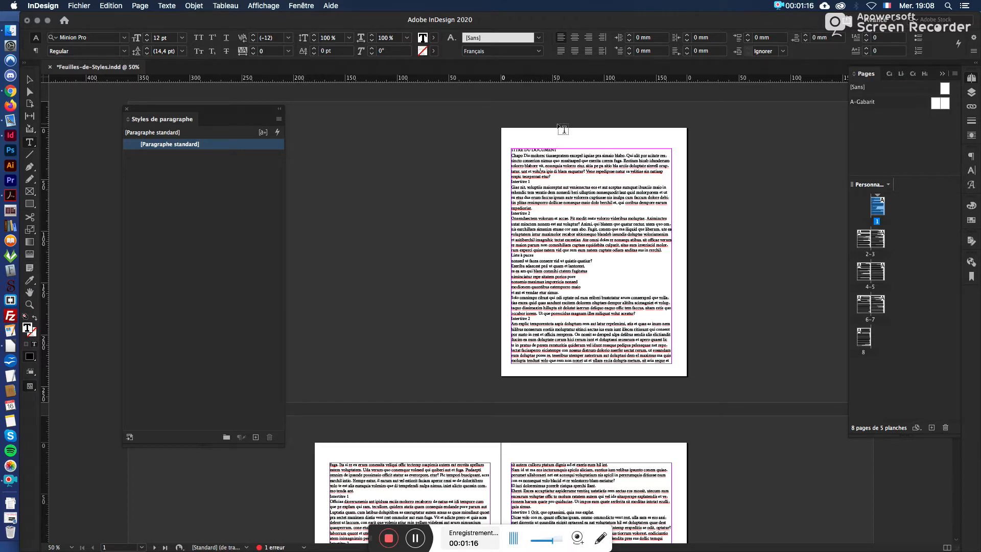
Step: Set the "TITRE DU DOCUMENT" heading on the first page in Helvetica Neue at 48 pt
{"action": "triple_click", "coordinate": [537, 150]}
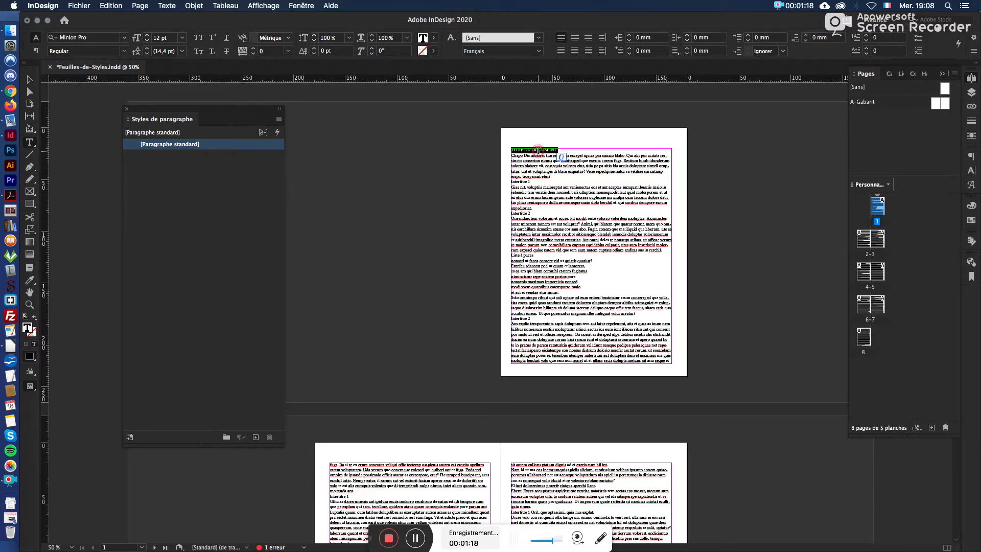
{"action": "key", "text": "super+1"}
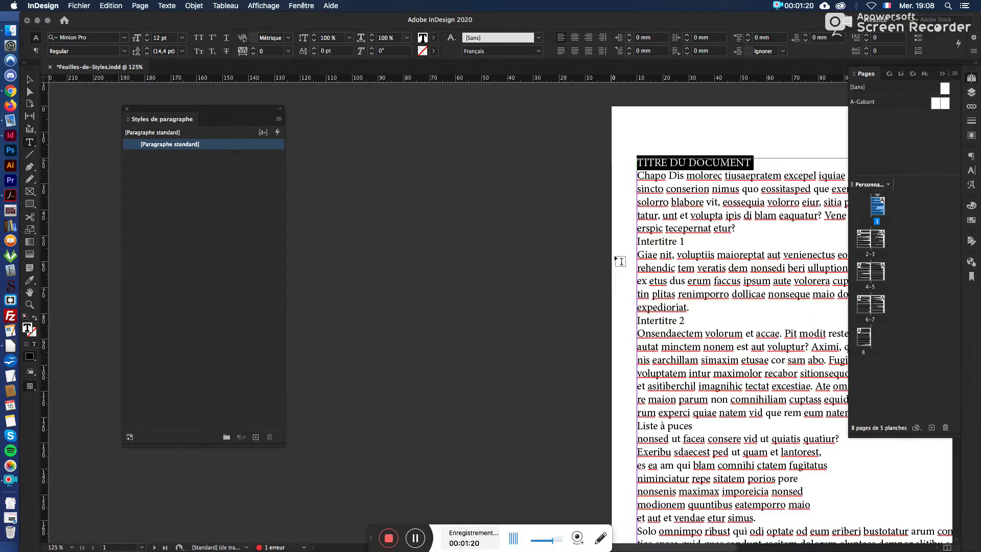
{"action": "key", "text": "super+equal"}
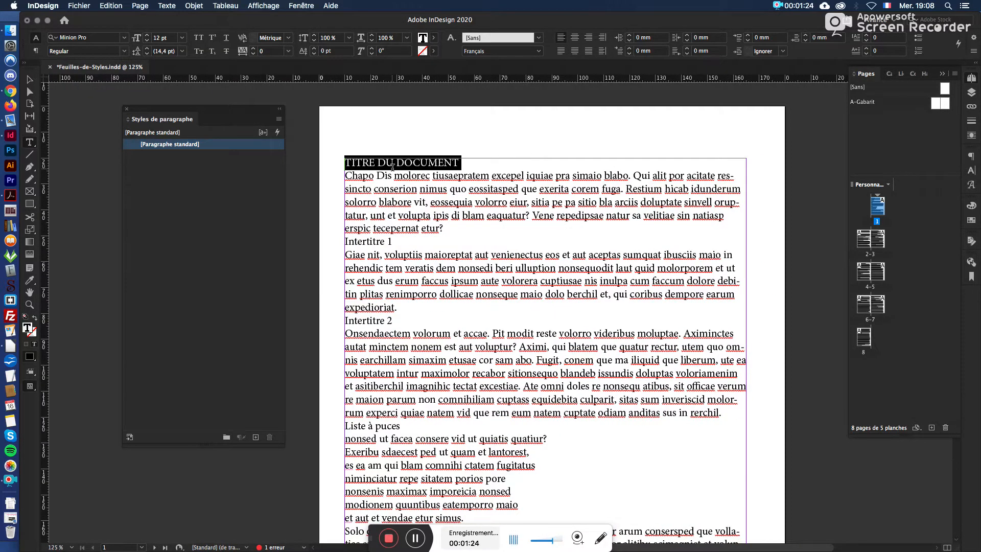
{"action": "left_click", "coordinate": [125, 38]}
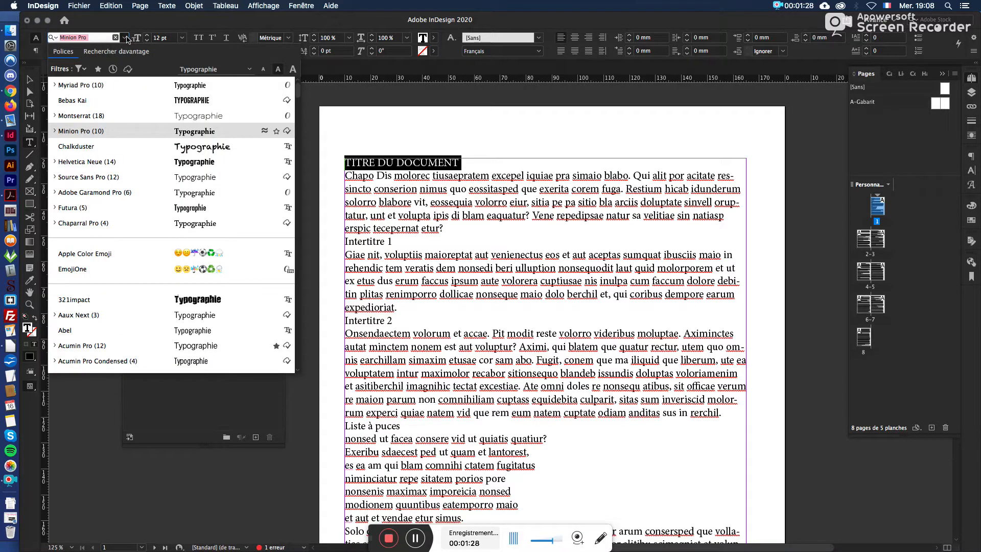
{"action": "left_click", "coordinate": [126, 162]}
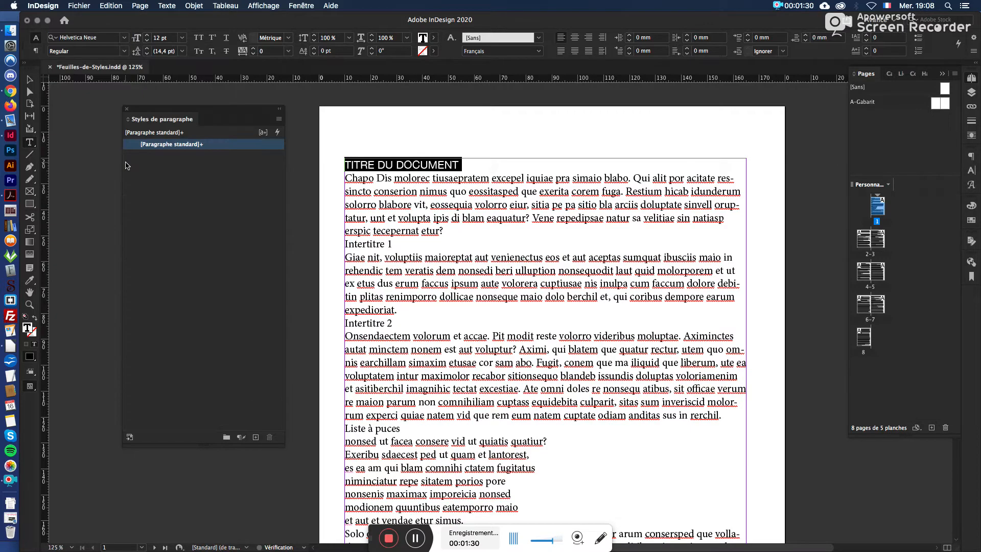
{"action": "left_click", "coordinate": [182, 37]}
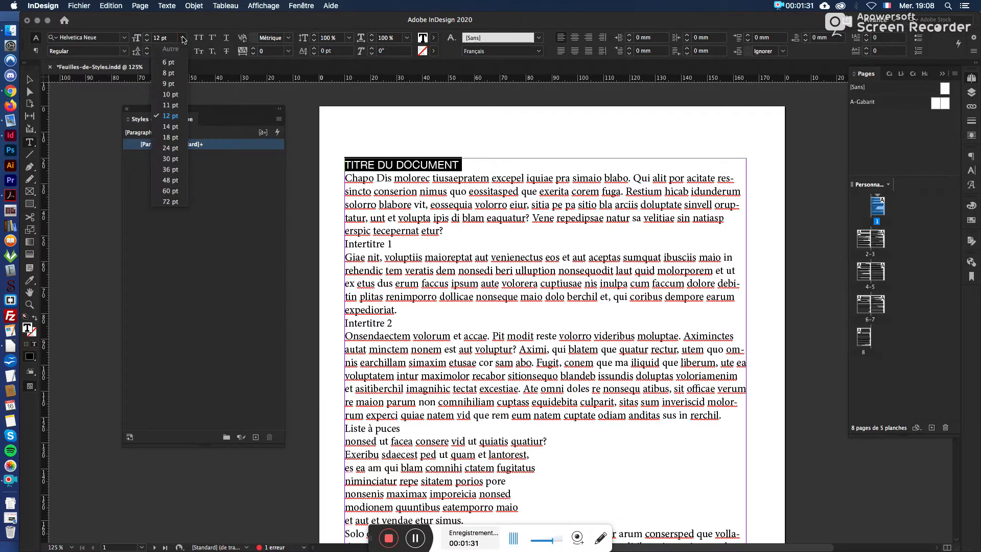
{"action": "left_click", "coordinate": [170, 180]}
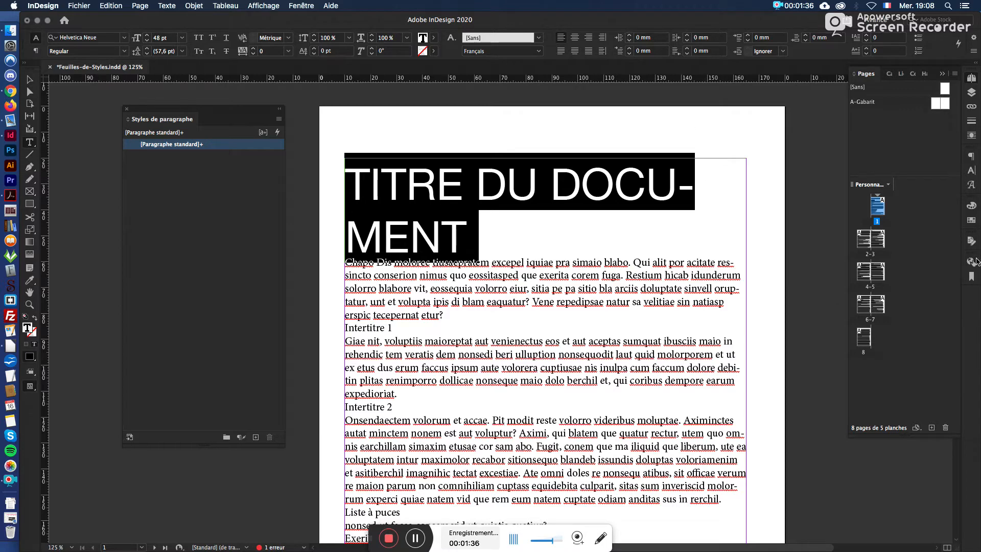
Step: Turn off hyphenation for the document title and insert a line break before "DU DOCUMENT"
{"action": "left_click", "coordinate": [972, 157]}
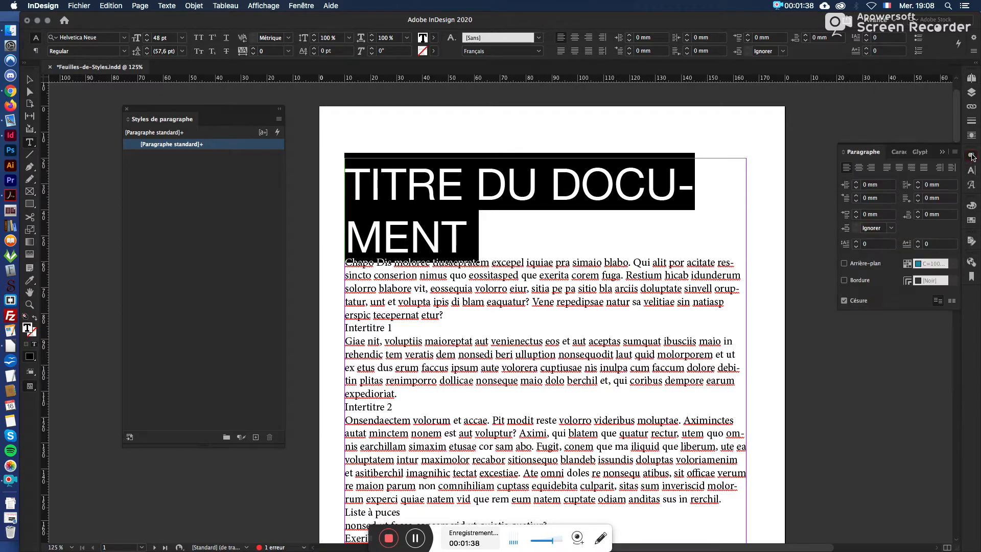
{"action": "left_click", "coordinate": [843, 300]}
{"action": "left_click", "coordinate": [474, 189]}
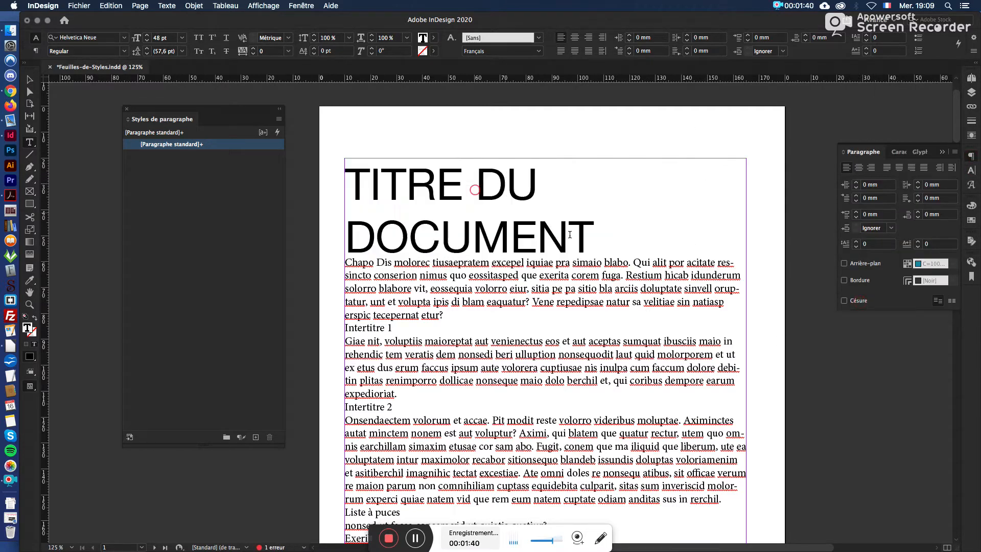
{"action": "key", "text": "shift+Return"}
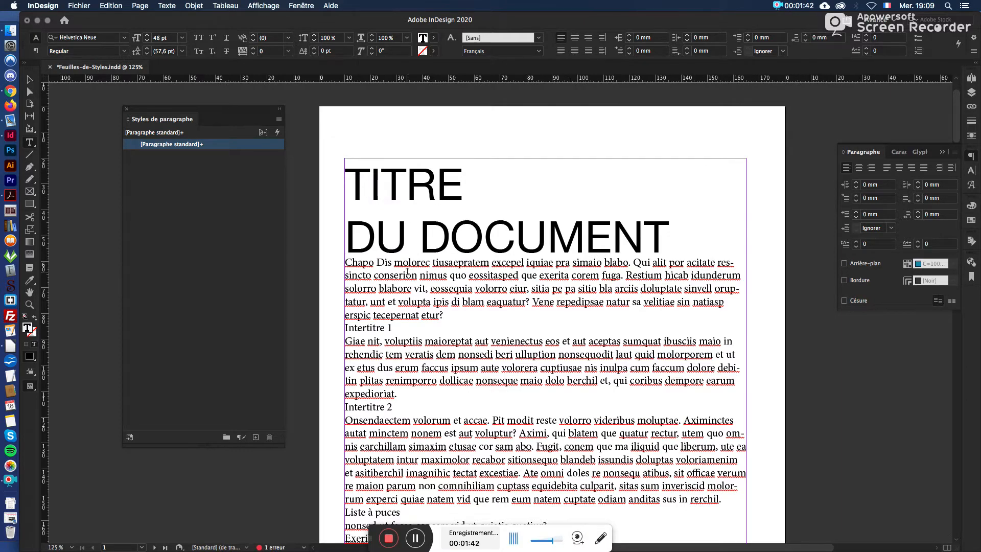
Step: Change the font style of the two-line document title to Condensed Bold
{"action": "left_click_drag", "start_coordinate": [352, 183], "coordinate": [681, 240]}
{"action": "left_click", "coordinate": [434, 38]}
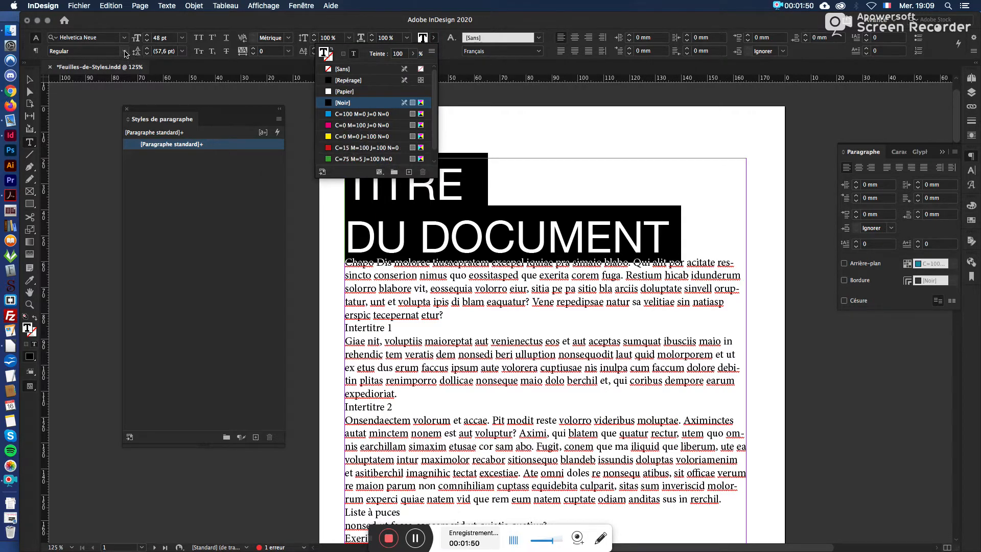
{"action": "left_click", "coordinate": [104, 52]}
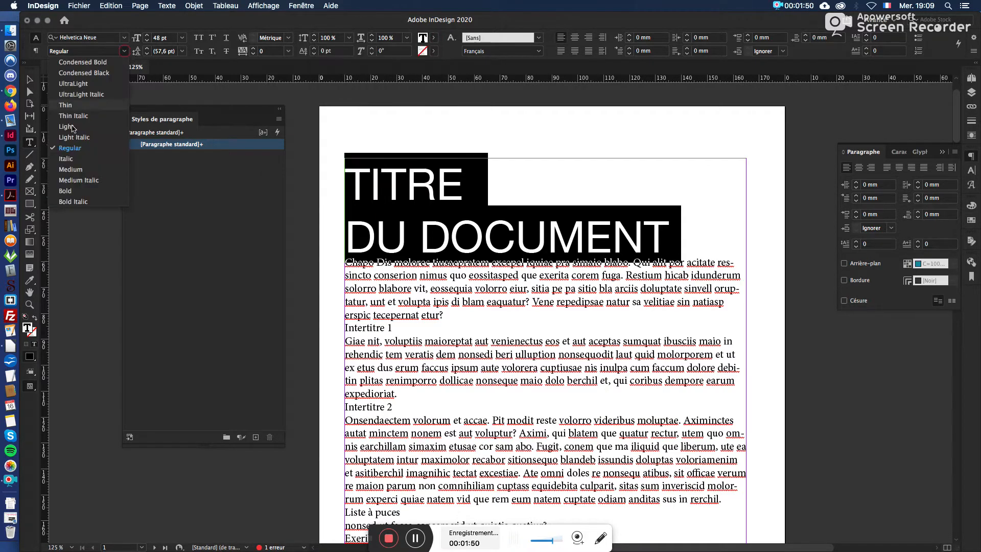
{"action": "left_click", "coordinate": [82, 62]}
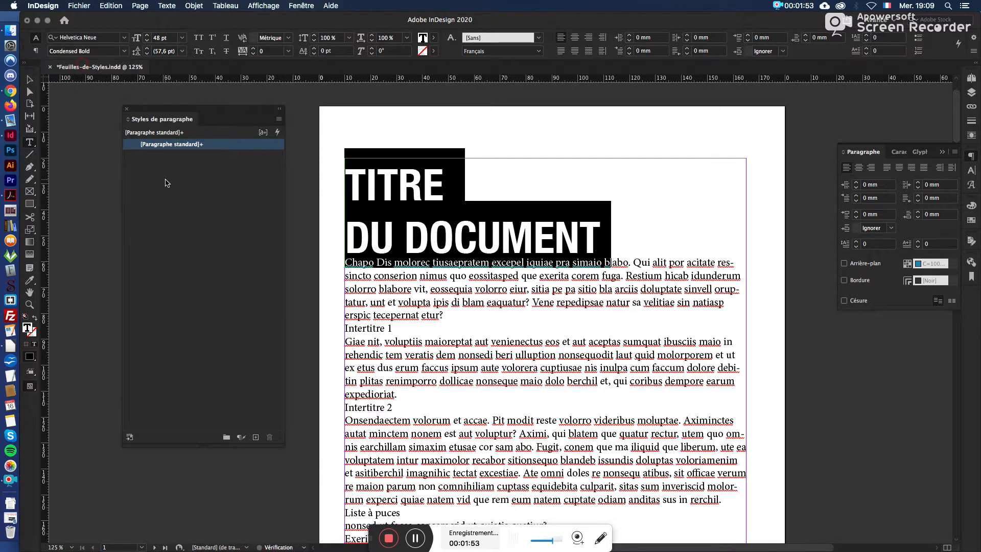
{"action": "left_click", "coordinate": [398, 194]}
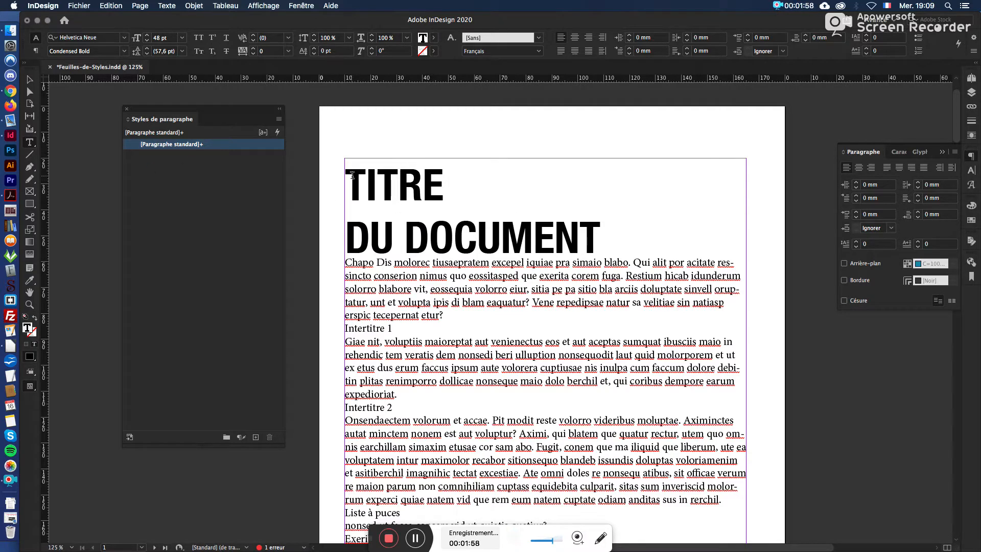
Step: Shrink the floating paragraph styles list, create a new paragraph style from the formatted title, and apply it to that title
{"action": "left_click_drag", "start_coordinate": [347, 177], "coordinate": [627, 216]}
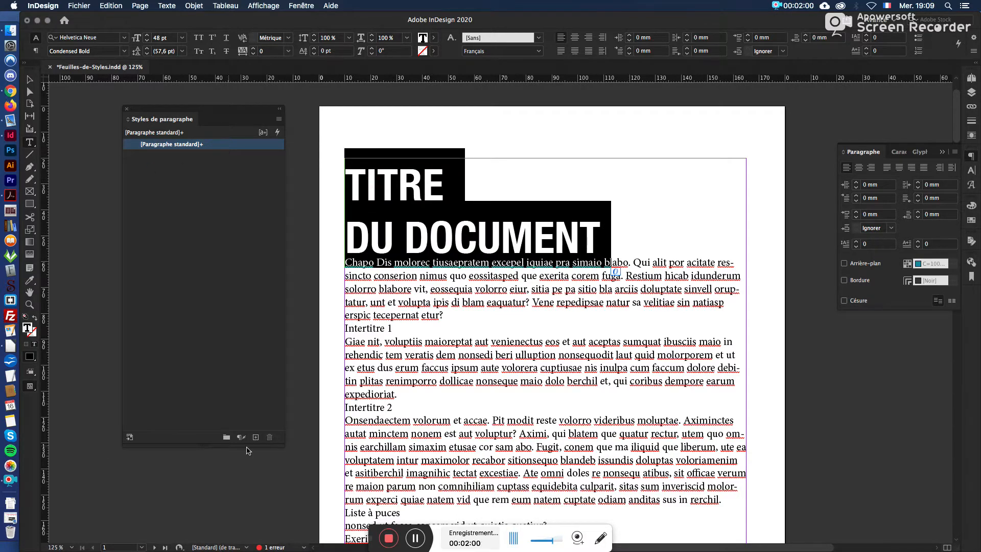
{"action": "left_click_drag", "start_coordinate": [282, 446], "coordinate": [265, 381]}
{"action": "left_click_drag", "start_coordinate": [264, 337], "coordinate": [266, 274]}
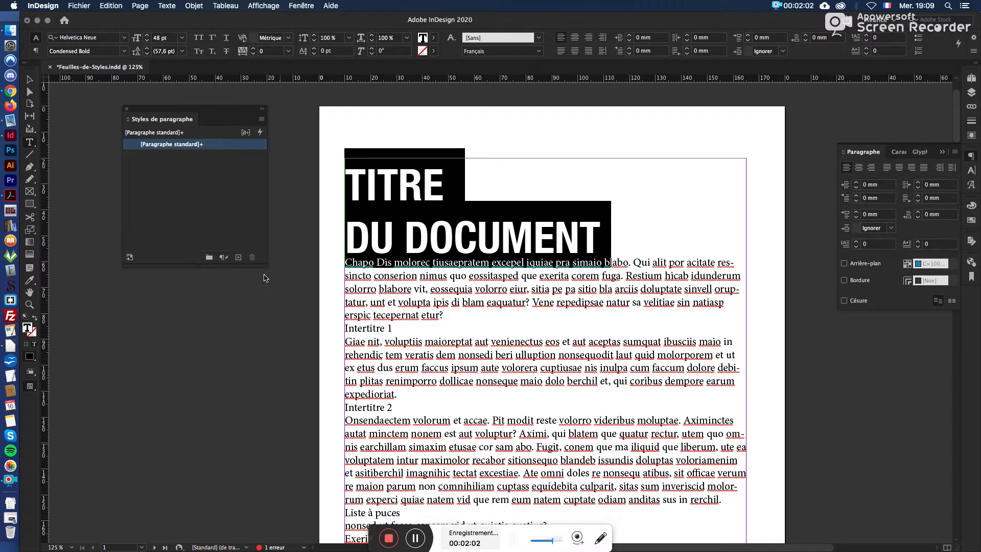
{"action": "left_click", "coordinate": [239, 258]}
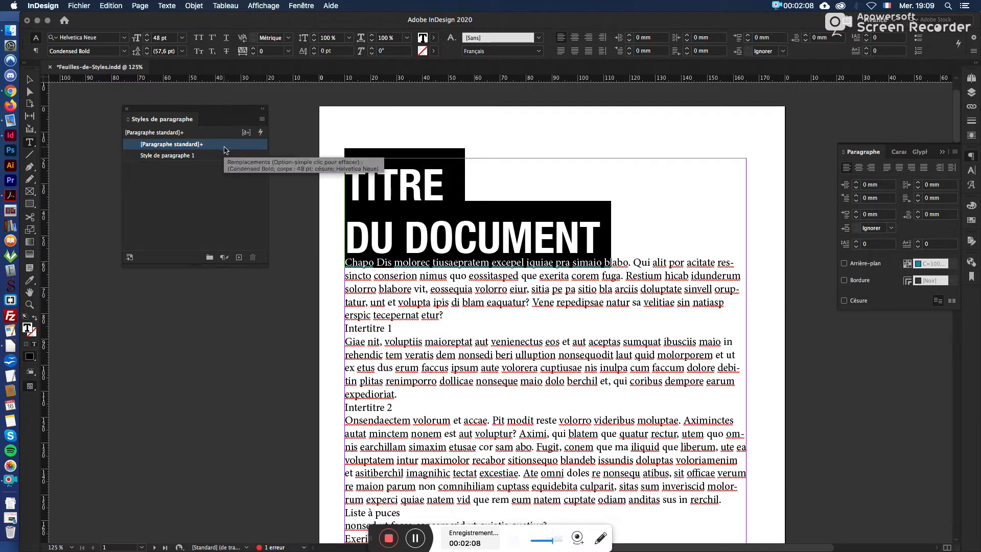
{"action": "left_click", "coordinate": [208, 158]}
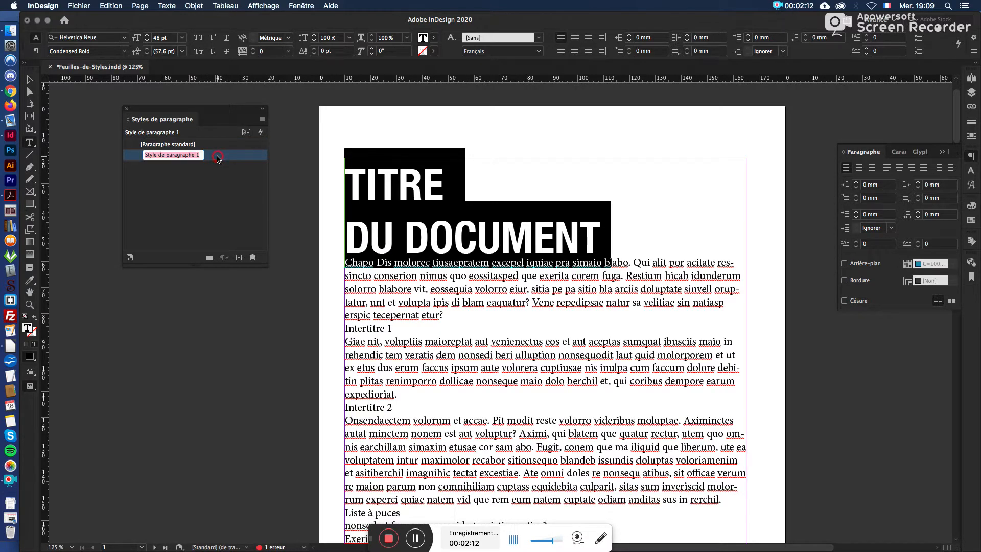
Step: Open the new paragraph style's options and name the style Titre
{"action": "double_click", "coordinate": [218, 157]}
{"action": "mouse_move", "coordinate": [295, 98]}
{"action": "left_mouse_down"}
{"action": "mouse_move", "coordinate": [314, 301]}
{"action": "mouse_move", "coordinate": [303, 94]}
{"action": "left_mouse_up"}
{"action": "type", "text": "Tit"}
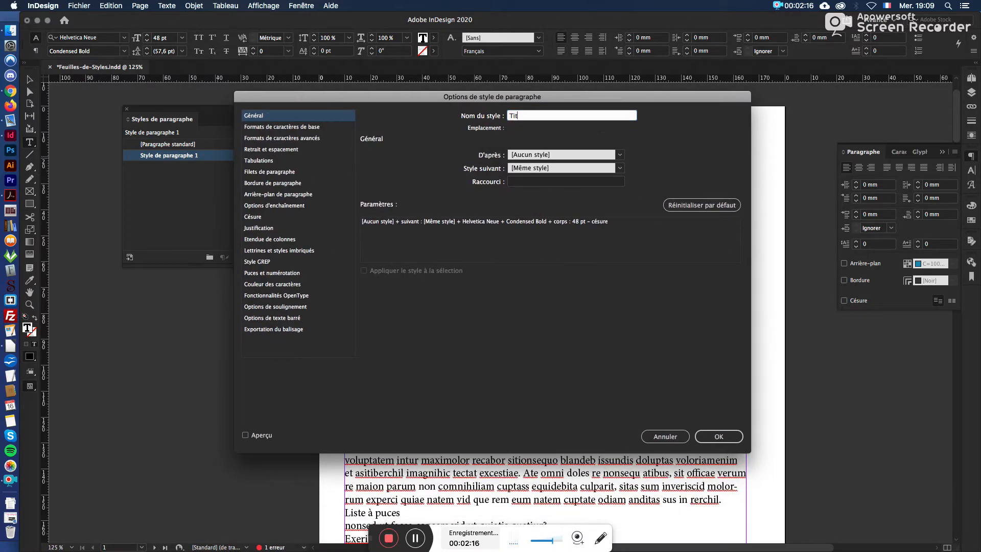
{"action": "type", "text": "re"}
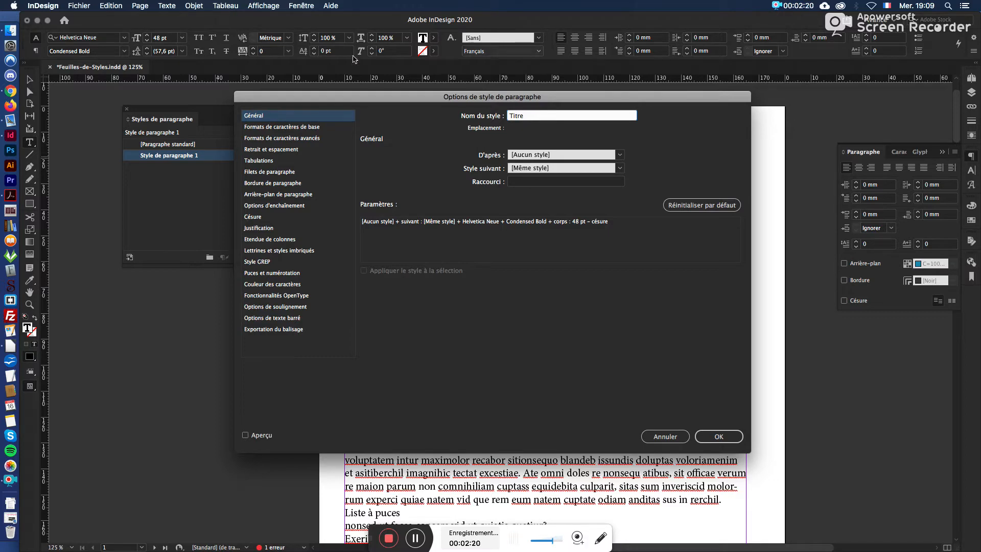
Step: Review the Titre style's basic and advanced character formats, and set its space after to 20 mm
{"action": "left_click", "coordinate": [334, 127]}
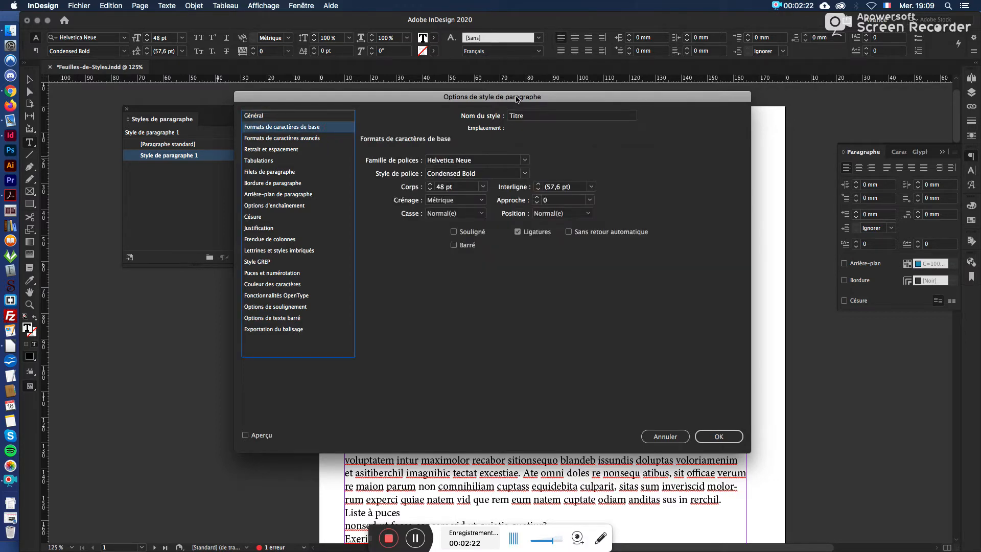
{"action": "left_click_drag", "start_coordinate": [521, 99], "coordinate": [316, 201]}
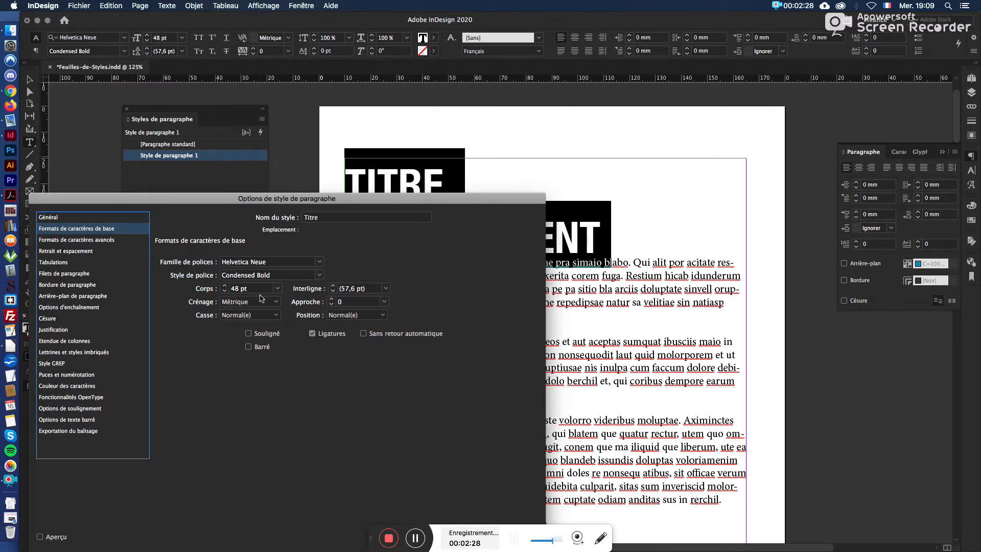
{"action": "left_click", "coordinate": [115, 240]}
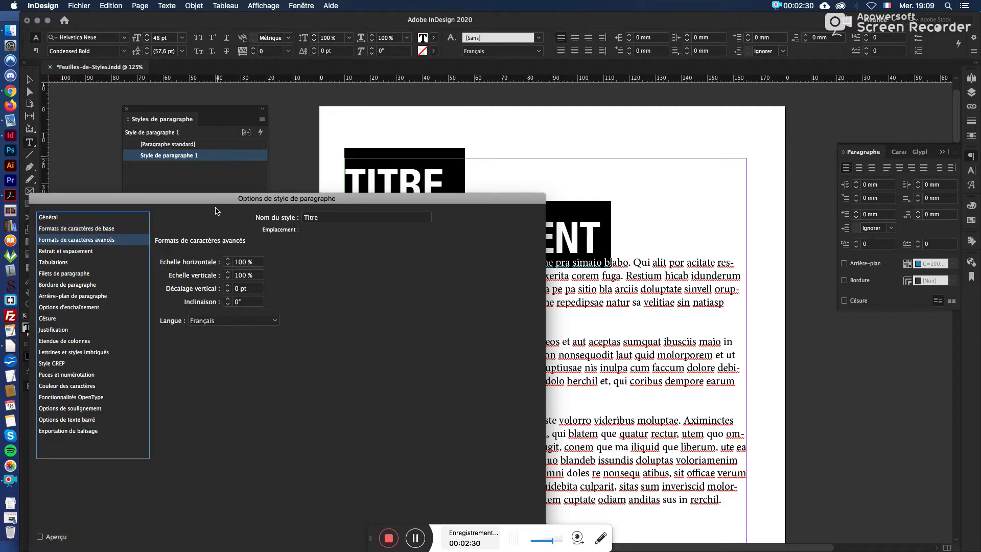
{"action": "left_click_drag", "start_coordinate": [213, 201], "coordinate": [242, 171]}
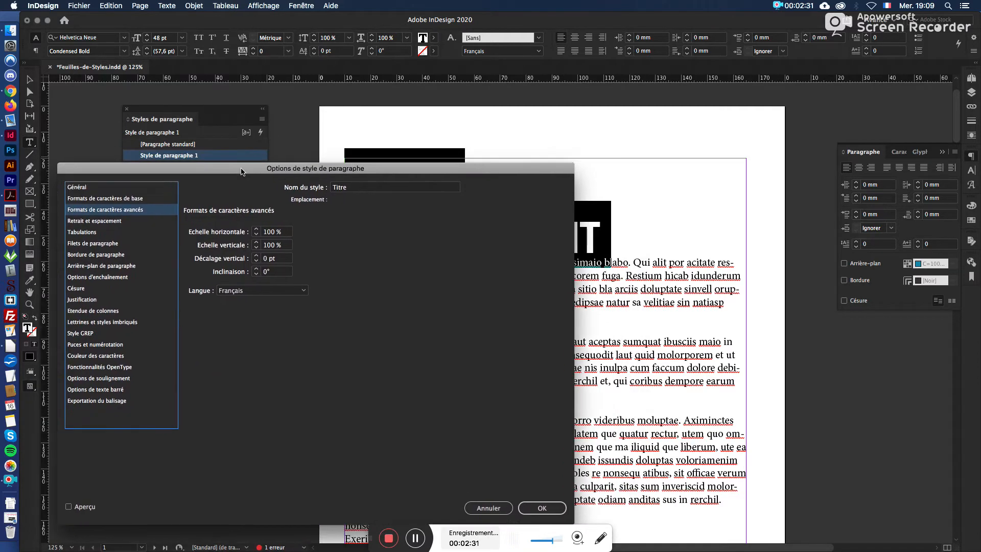
{"action": "left_click", "coordinate": [141, 221]}
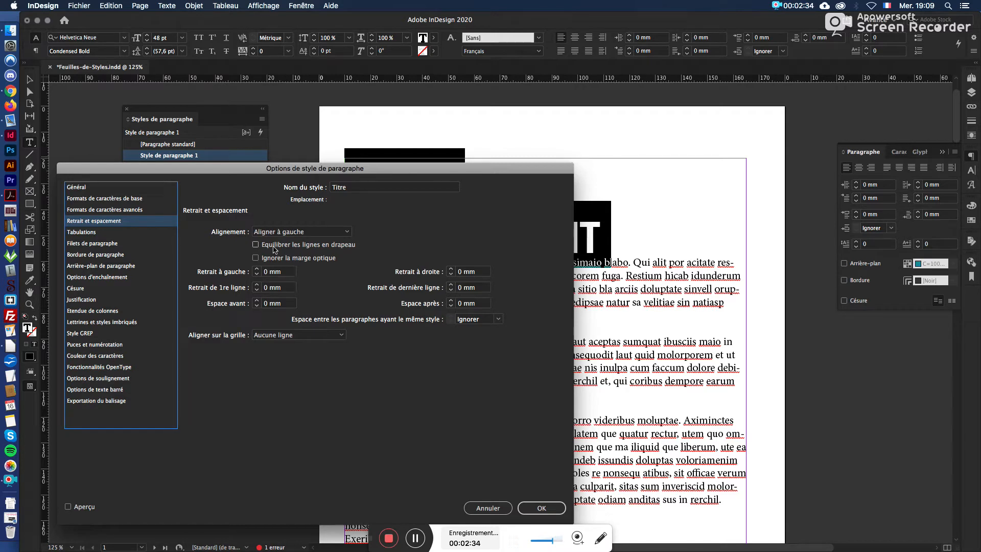
{"action": "left_click", "coordinate": [451, 301]}
{"action": "left_click", "coordinate": [451, 301]}
{"action": "double_click", "coordinate": [459, 303]}
{"action": "type", "text": "20"}
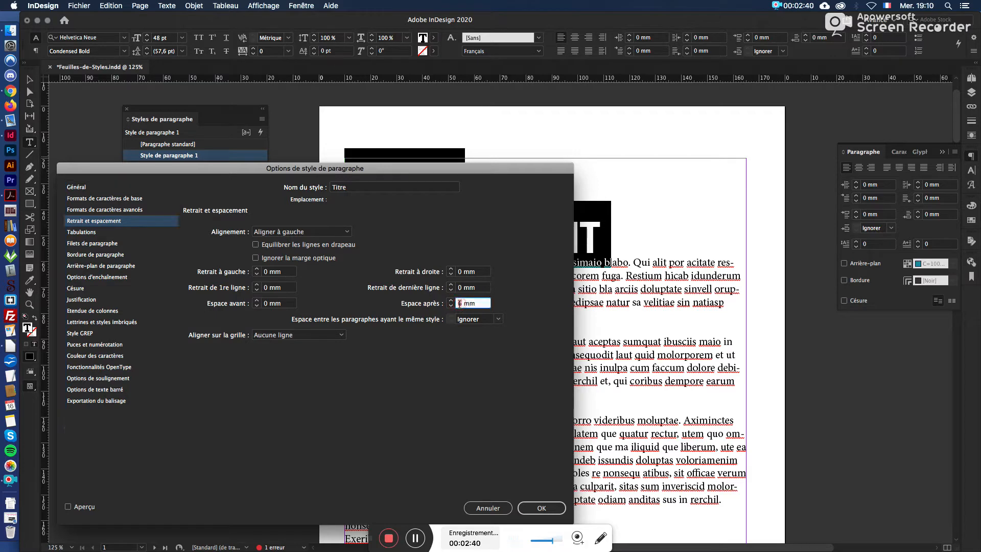
Step: Enable a paragraph rule below (Filet au-dessous) in the Titre style and preview it on the title
{"action": "left_click", "coordinate": [143, 233]}
{"action": "left_click", "coordinate": [138, 245]}
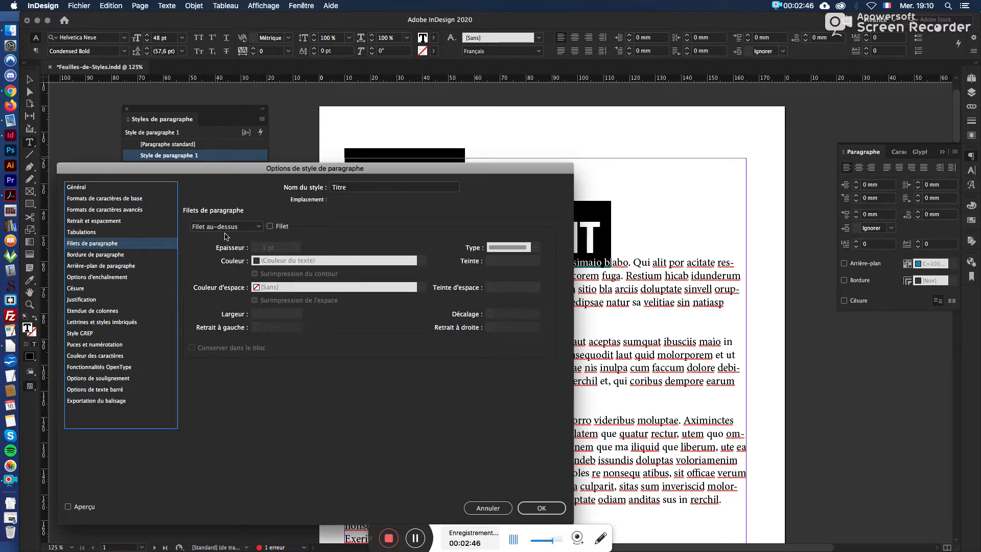
{"action": "left_click", "coordinate": [259, 227]}
{"action": "left_click", "coordinate": [289, 168]}
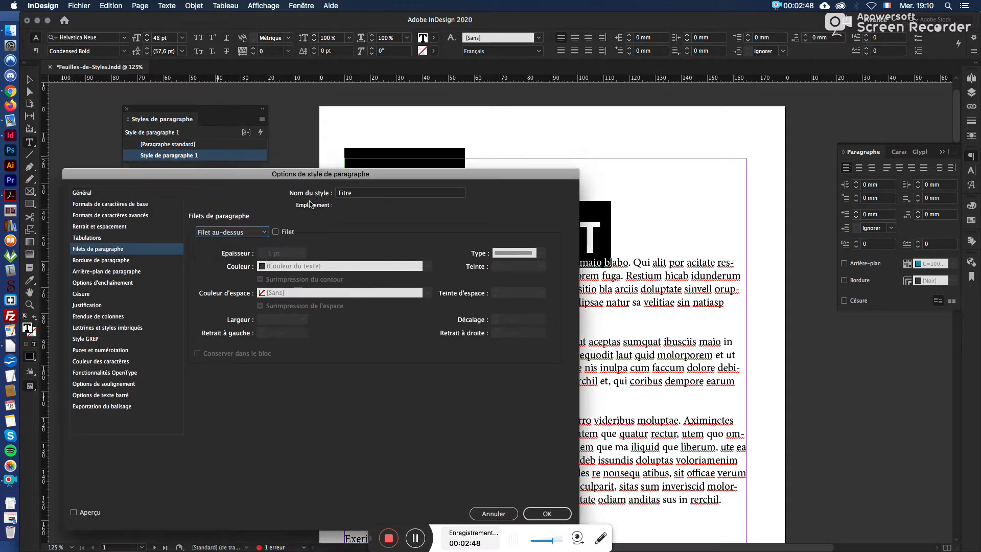
{"action": "left_click_drag", "start_coordinate": [290, 168], "coordinate": [334, 287]}
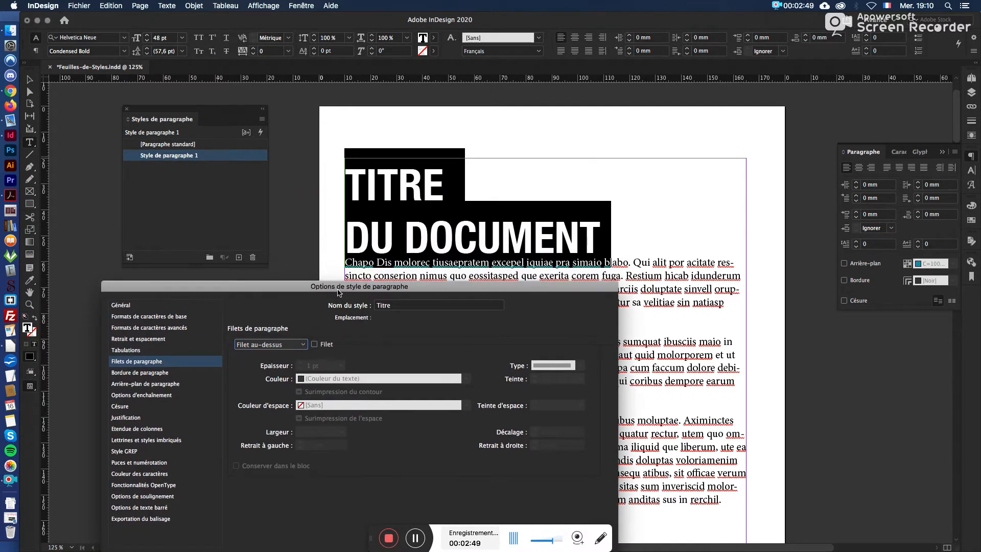
{"action": "left_click", "coordinate": [304, 346]}
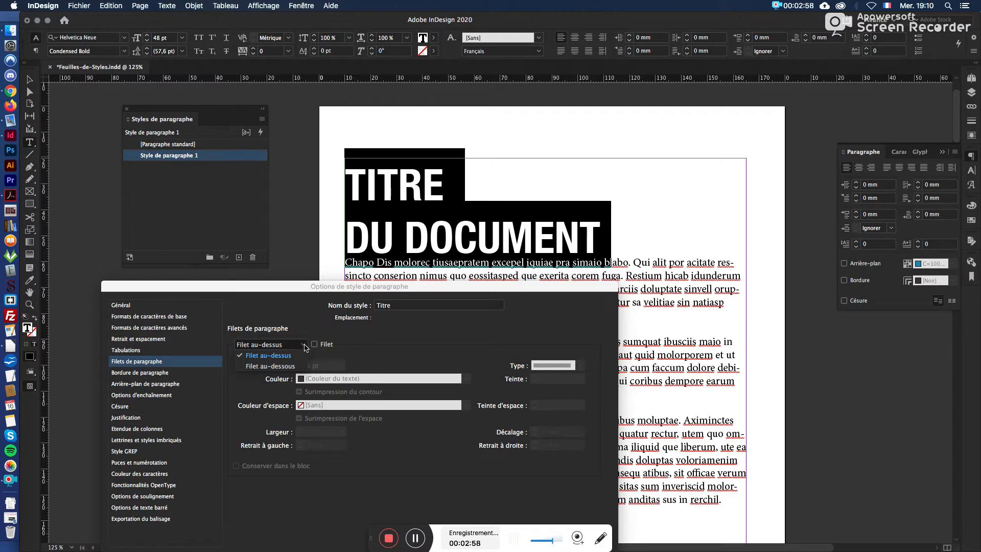
{"action": "left_click", "coordinate": [299, 366]}
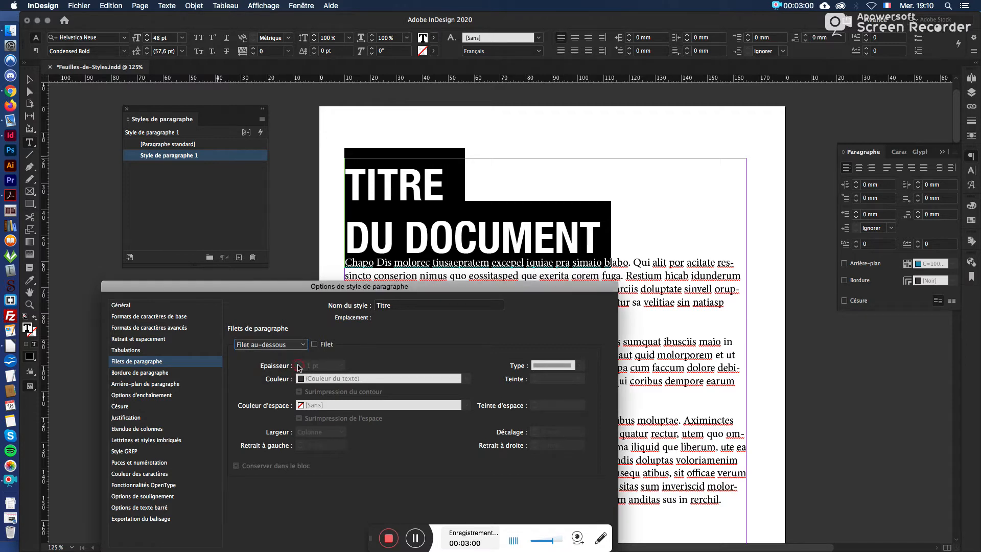
{"action": "left_click", "coordinate": [314, 344]}
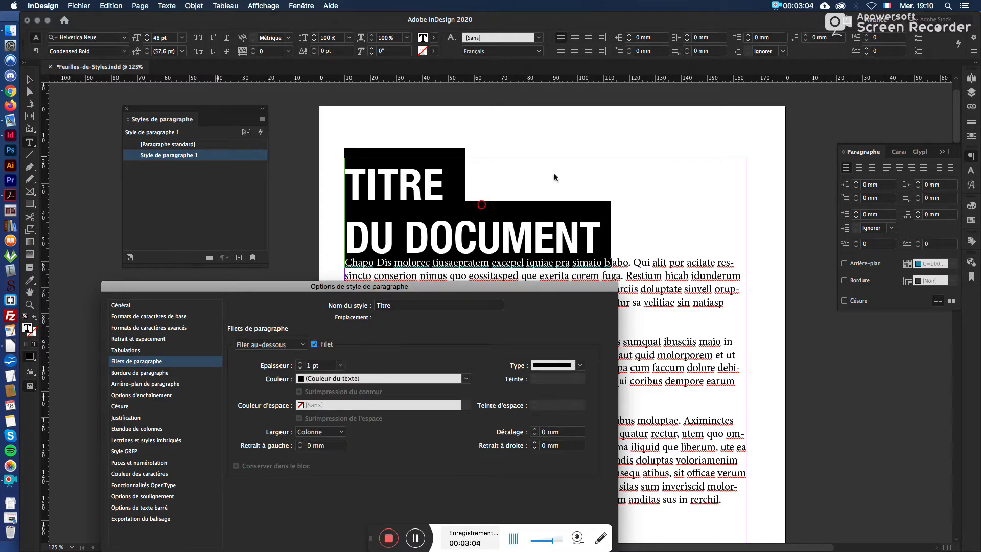
{"action": "left_click_drag", "start_coordinate": [293, 288], "coordinate": [654, 141]}
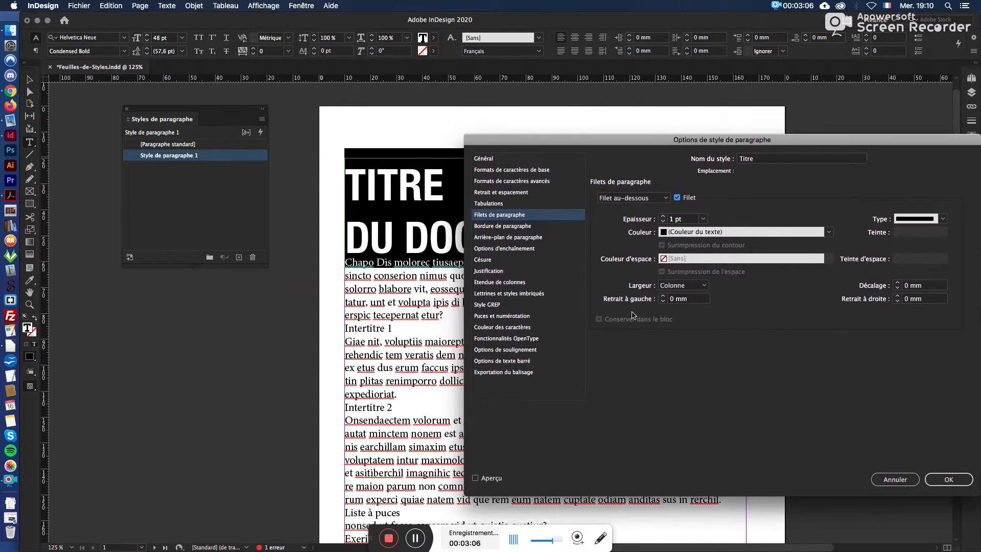
{"action": "left_click", "coordinate": [475, 478]}
{"action": "left_click_drag", "start_coordinate": [566, 145], "coordinate": [204, 273]}
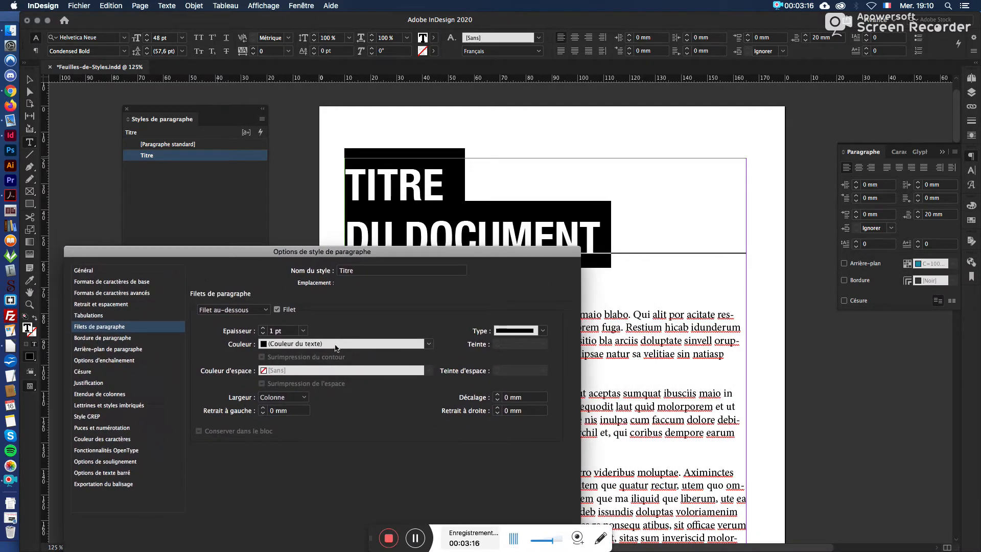
Step: Set the rule below the title to 9 pt thick with a double-line type
{"action": "left_click", "coordinate": [263, 328]}
{"action": "left_click", "coordinate": [262, 328]}
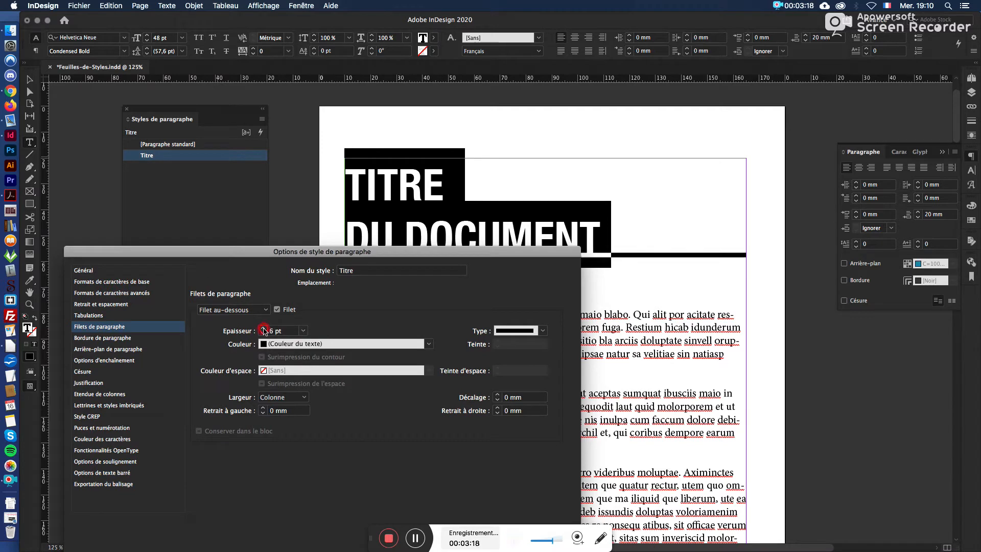
{"action": "left_click", "coordinate": [262, 328]}
{"action": "left_click", "coordinate": [263, 328]}
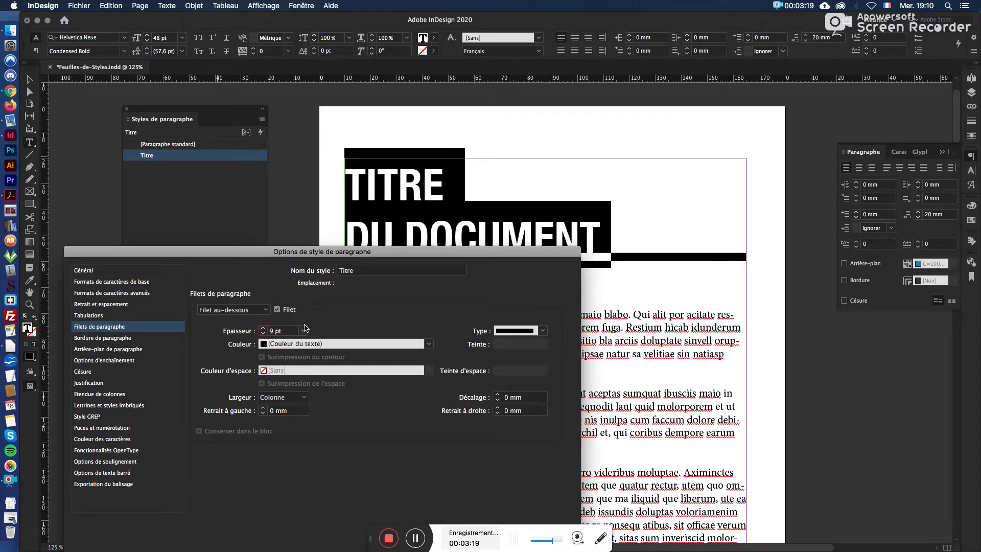
{"action": "left_click", "coordinate": [541, 331]}
{"action": "left_click", "coordinate": [533, 352]}
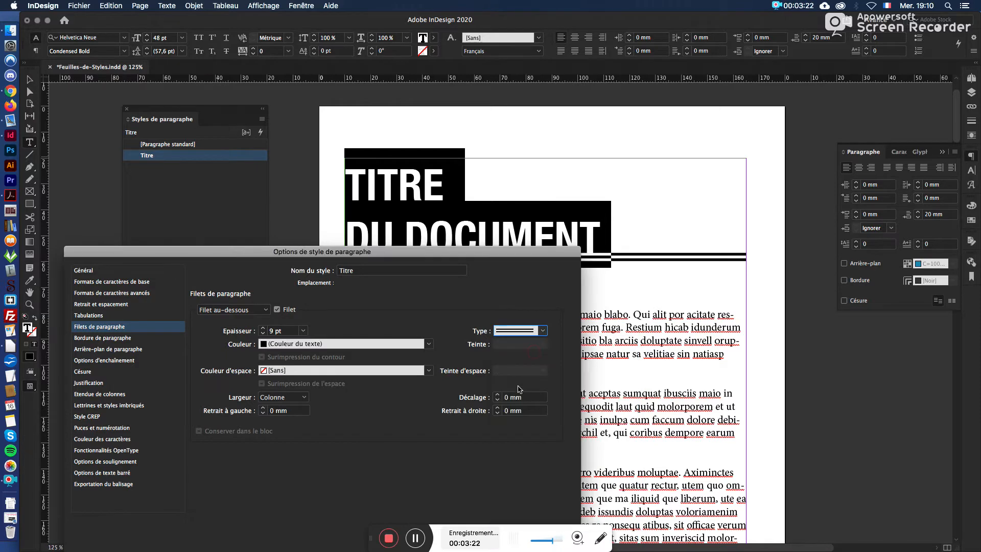
Step: Review the colours available for the rule and keep it on the text colour (Couleur du texte)
{"action": "left_click", "coordinate": [429, 344]}
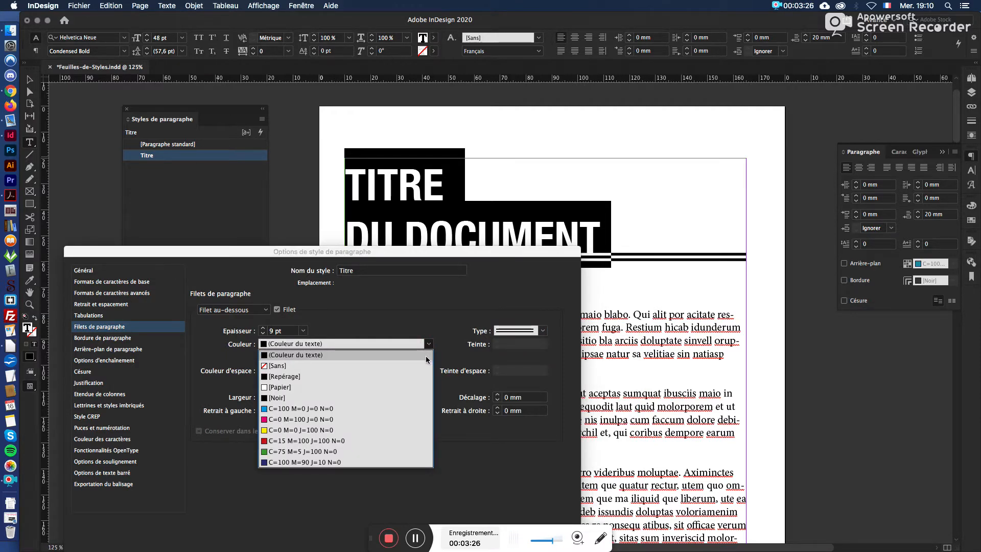
{"action": "left_click", "coordinate": [426, 354]}
{"action": "left_click", "coordinate": [429, 344]}
{"action": "left_click", "coordinate": [429, 345]}
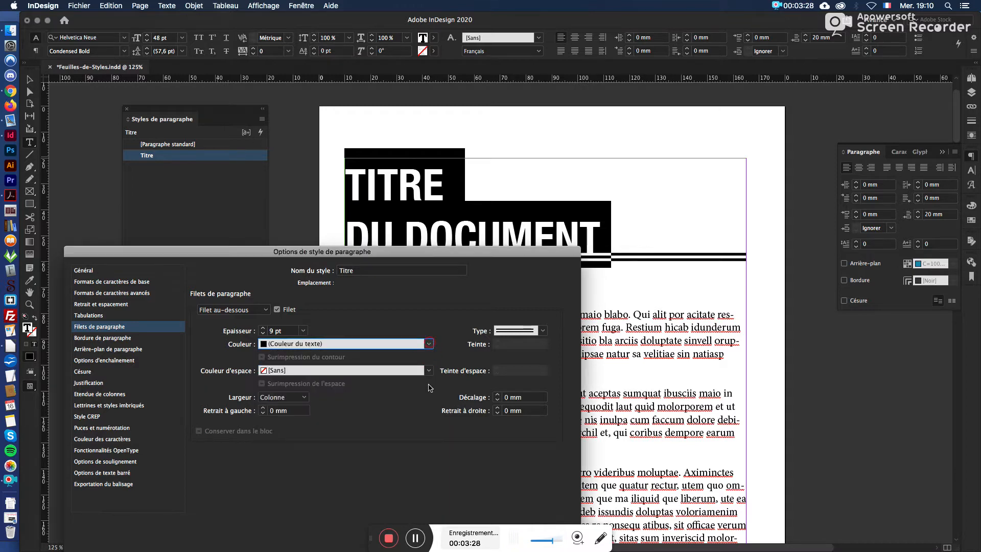
Step: Try the rule at the text width (Texte) and return it to the column width (Colonne)
{"action": "left_click", "coordinate": [302, 396]}
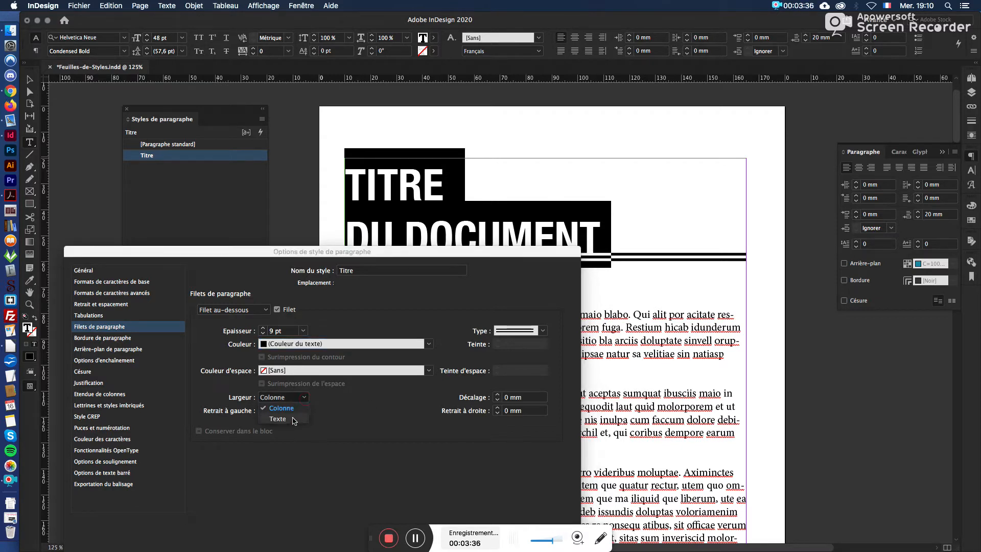
{"action": "left_click", "coordinate": [294, 419]}
{"action": "left_click_drag", "start_coordinate": [501, 250], "coordinate": [512, 285]}
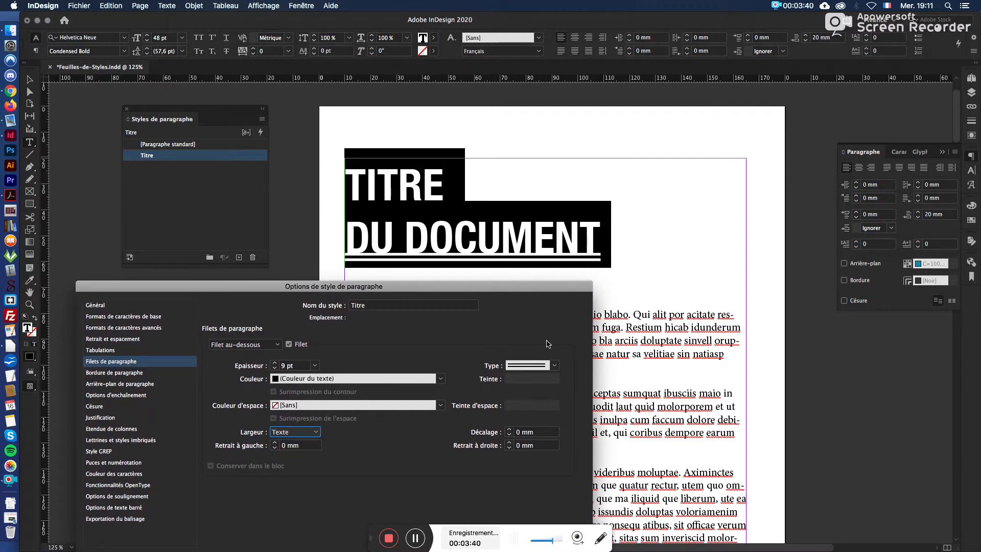
{"action": "left_click", "coordinate": [316, 432]}
{"action": "left_click", "coordinate": [294, 444]}
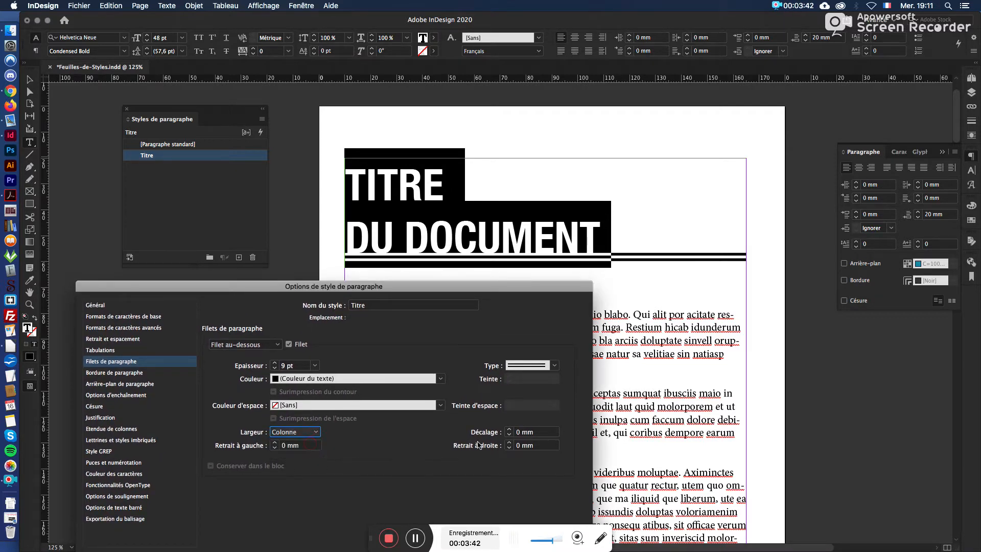
Step: Set both the left and right indents of the title's rule to 8 mm
{"action": "left_click", "coordinate": [274, 442]}
{"action": "left_click", "coordinate": [275, 442]}
{"action": "left_click", "coordinate": [275, 442]}
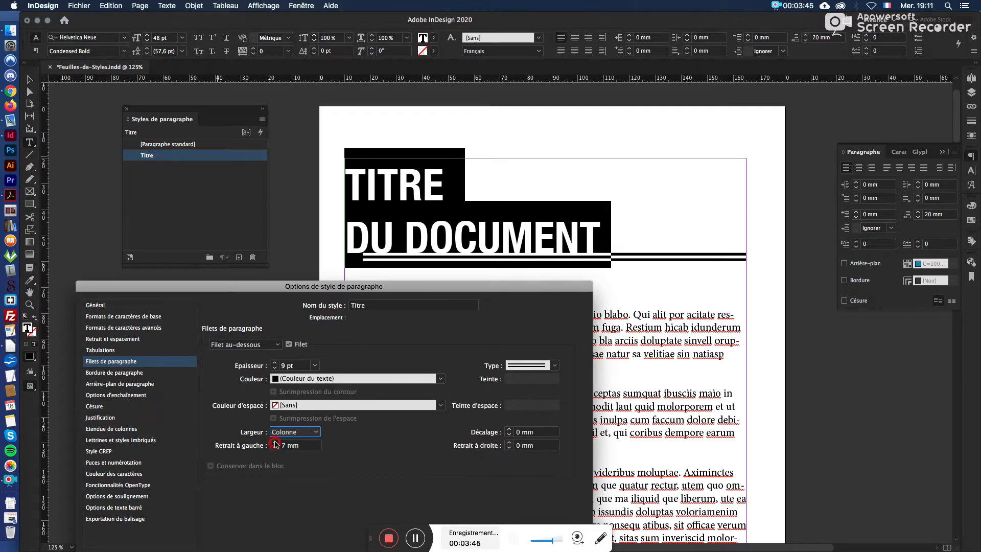
{"action": "left_click", "coordinate": [507, 443]}
{"action": "left_click", "coordinate": [508, 442]}
{"action": "left_click", "coordinate": [508, 443]}
{"action": "left_click", "coordinate": [509, 442]}
{"action": "left_click", "coordinate": [509, 443]}
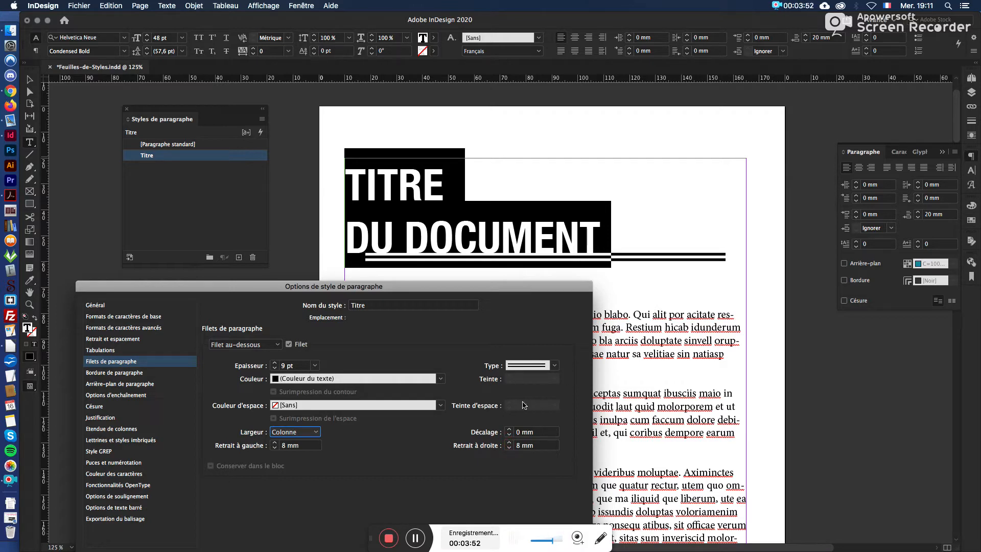
Step: Switch the rule's width to Texte and reset its left and right indents to 0 mm
{"action": "left_click", "coordinate": [315, 433]}
{"action": "left_click", "coordinate": [309, 457]}
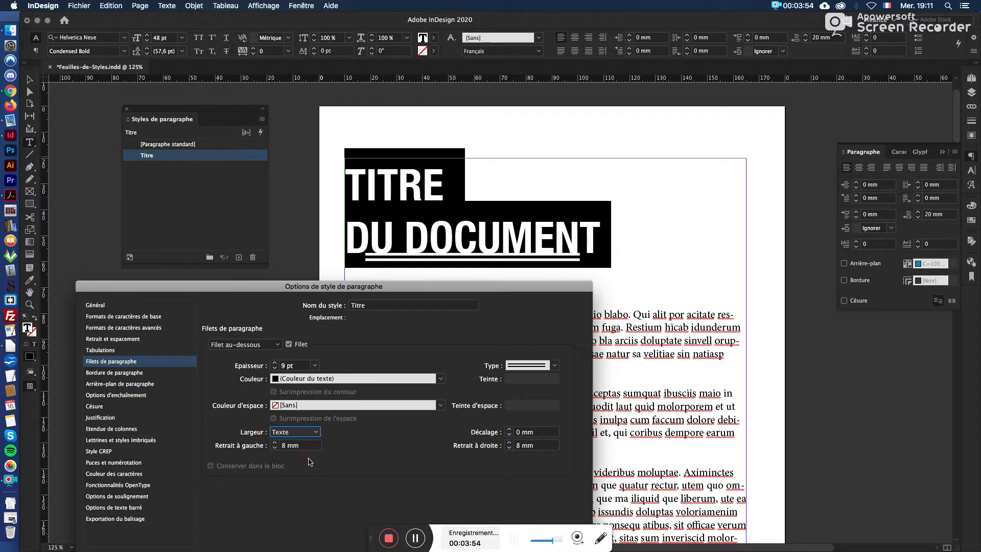
{"action": "double_click", "coordinate": [283, 445]}
{"action": "type", "text": "0"}
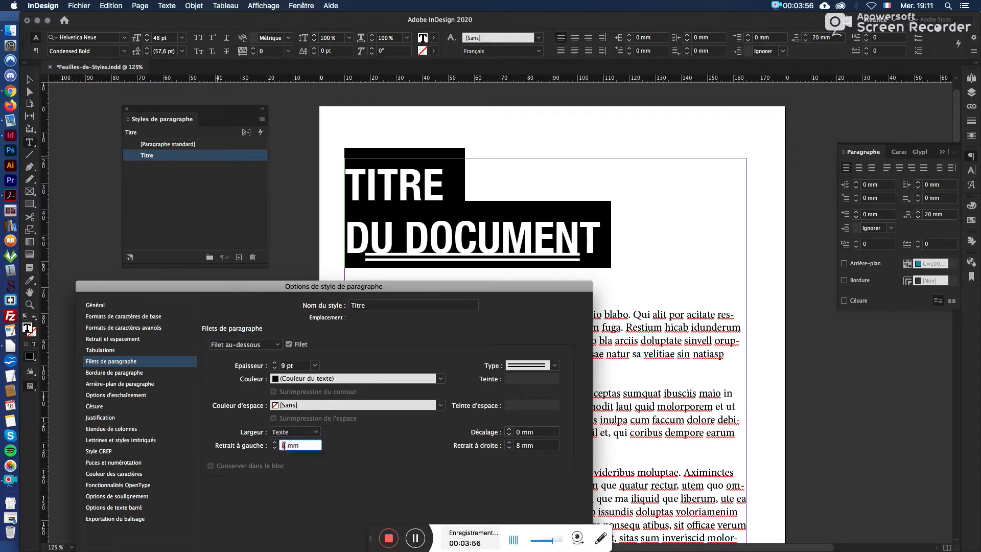
{"action": "double_click", "coordinate": [517, 447]}
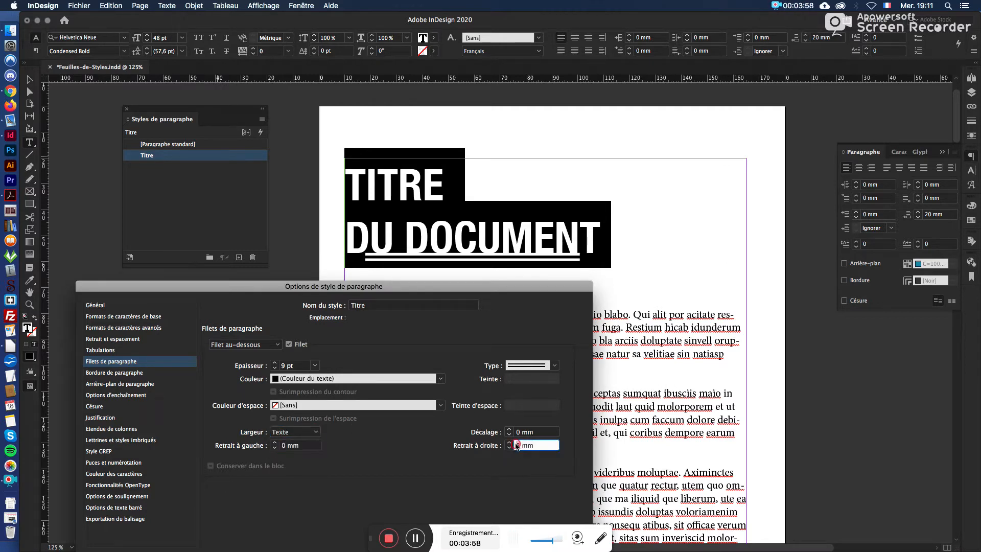
{"action": "type", "text": "0"}
Step: Set the rule's width to Colonne and its right indent to 10 mm
{"action": "left_click", "coordinate": [316, 432]}
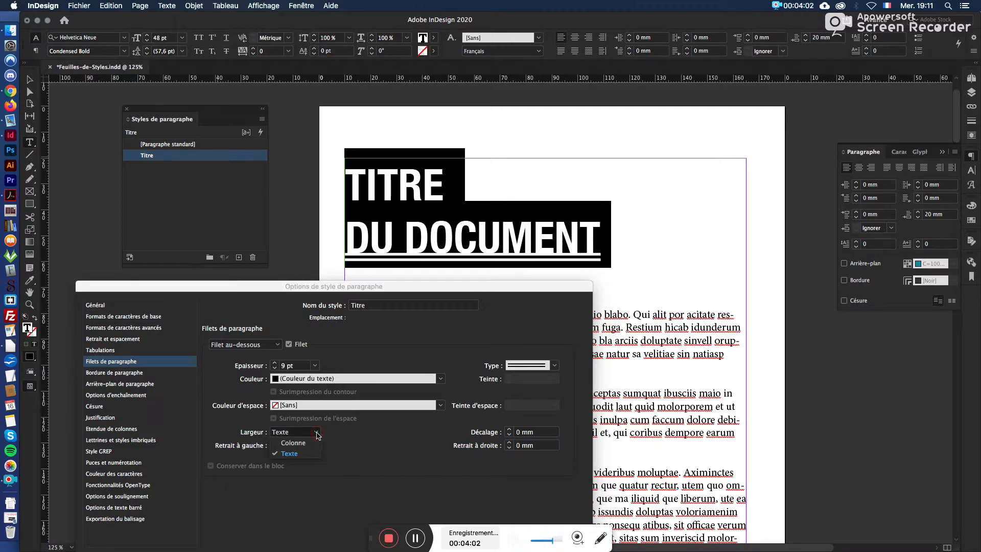
{"action": "left_click", "coordinate": [300, 442]}
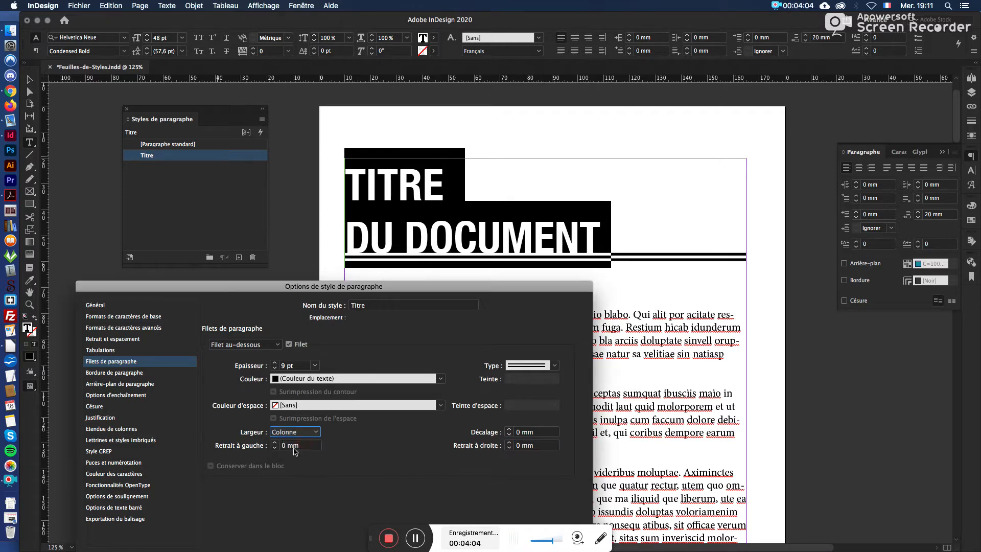
{"action": "double_click", "coordinate": [518, 445]}
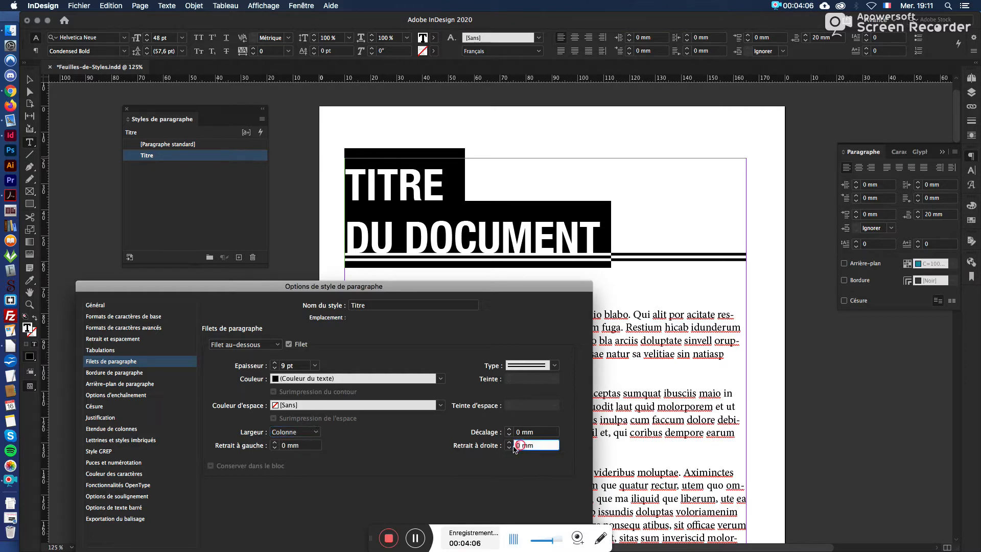
{"action": "type", "text": "10"}
Step: Set the rule's offset (Décalage) to 3 mm and apply the Titre style options
{"action": "left_click", "coordinate": [537, 435]}
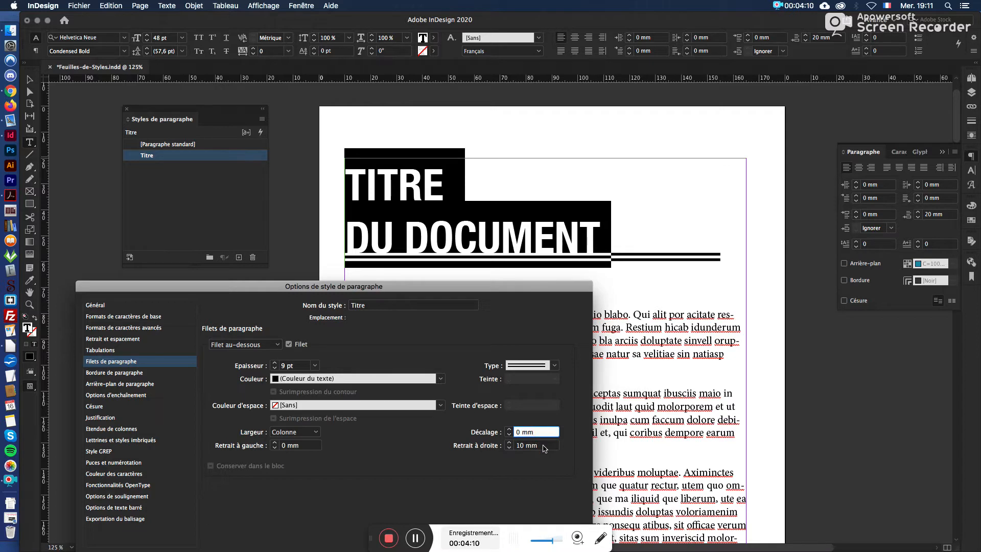
{"action": "left_click", "coordinate": [509, 430]}
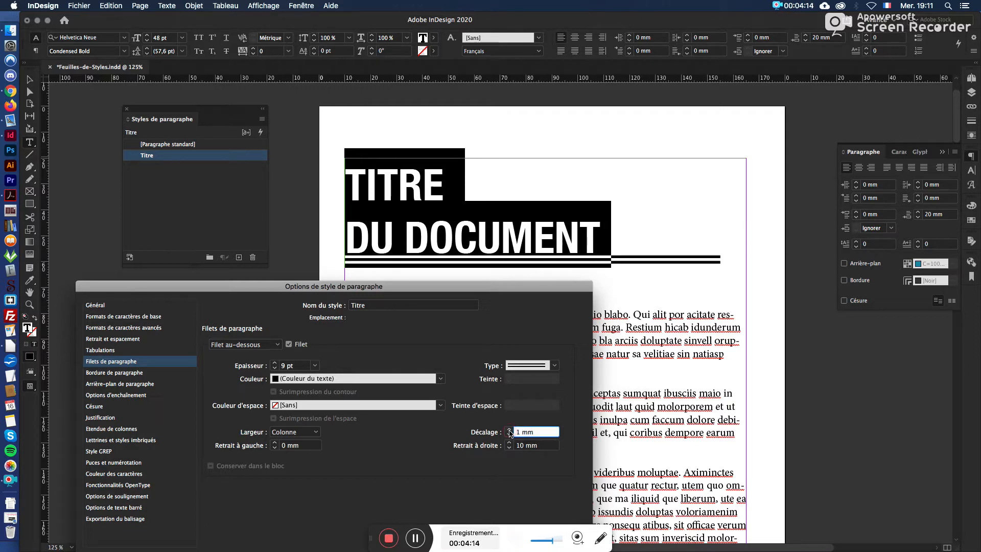
{"action": "left_click", "coordinate": [510, 429]}
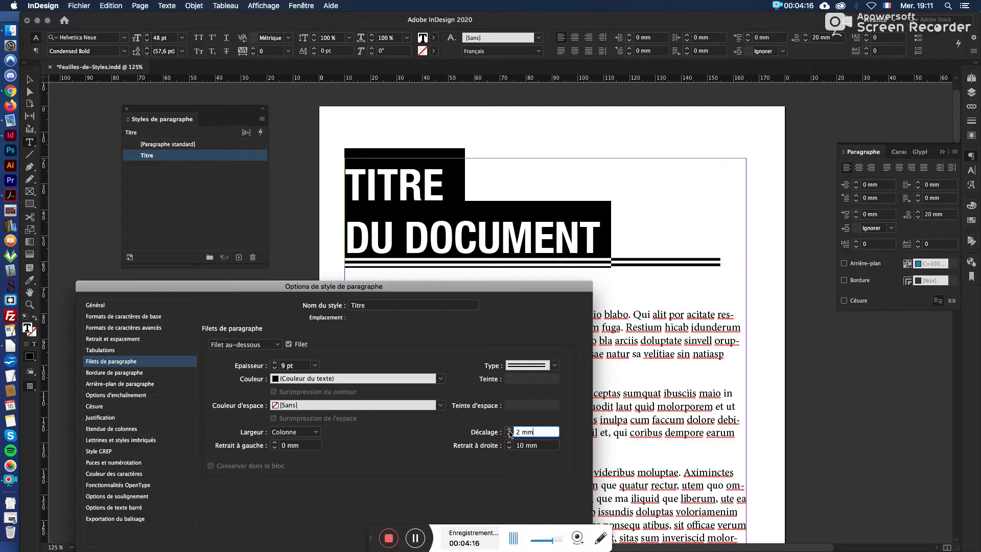
{"action": "left_click", "coordinate": [509, 430]}
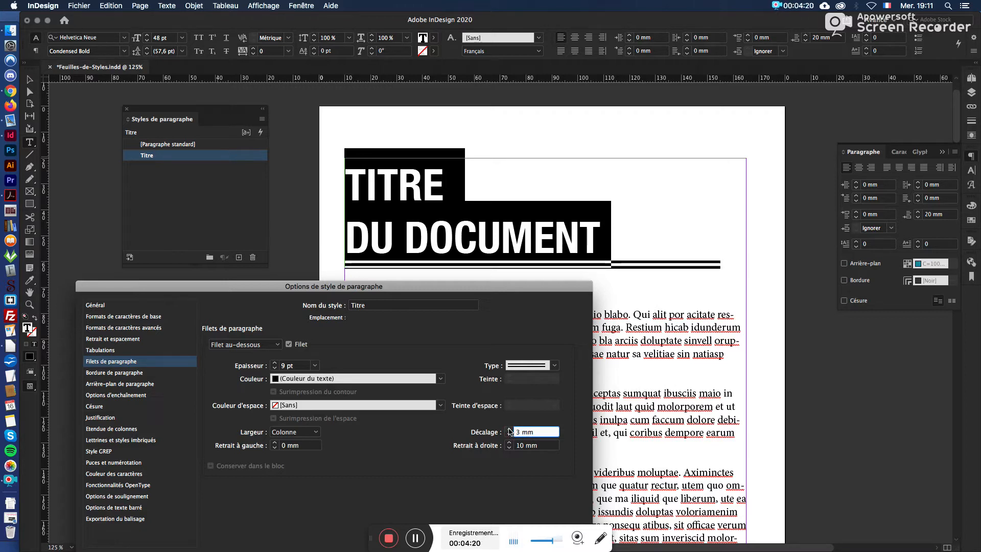
{"action": "left_click", "coordinate": [508, 435]}
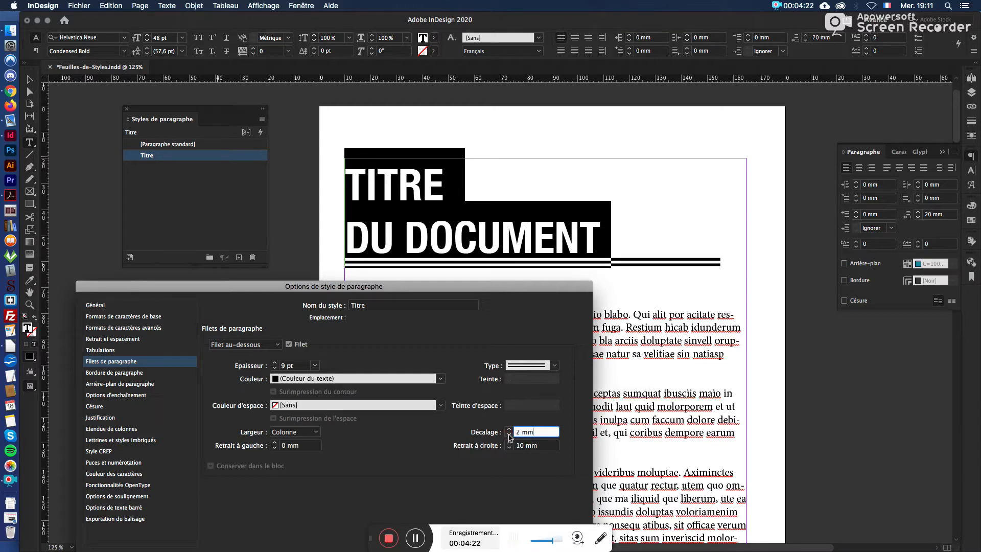
{"action": "left_click", "coordinate": [509, 429]}
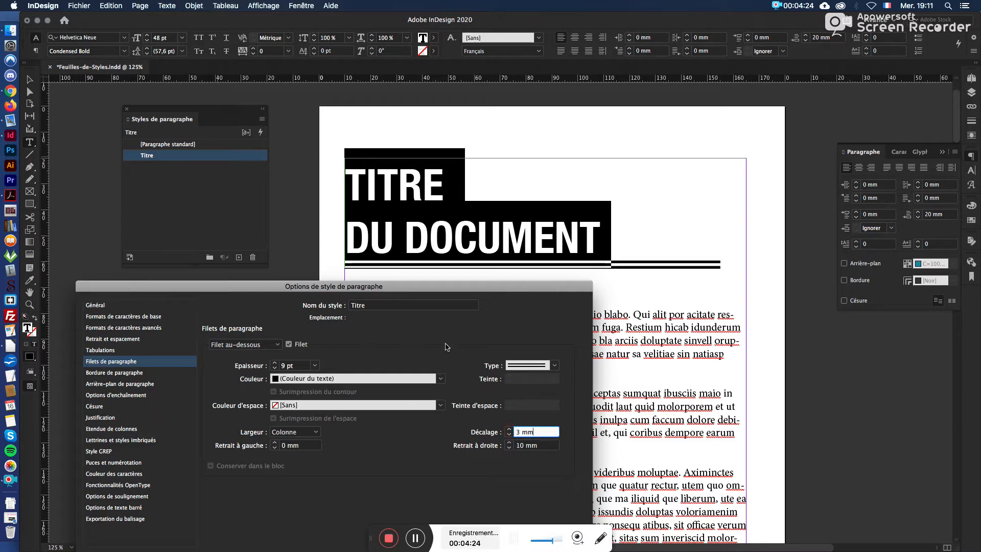
{"action": "left_click_drag", "start_coordinate": [380, 285], "coordinate": [401, 127]}
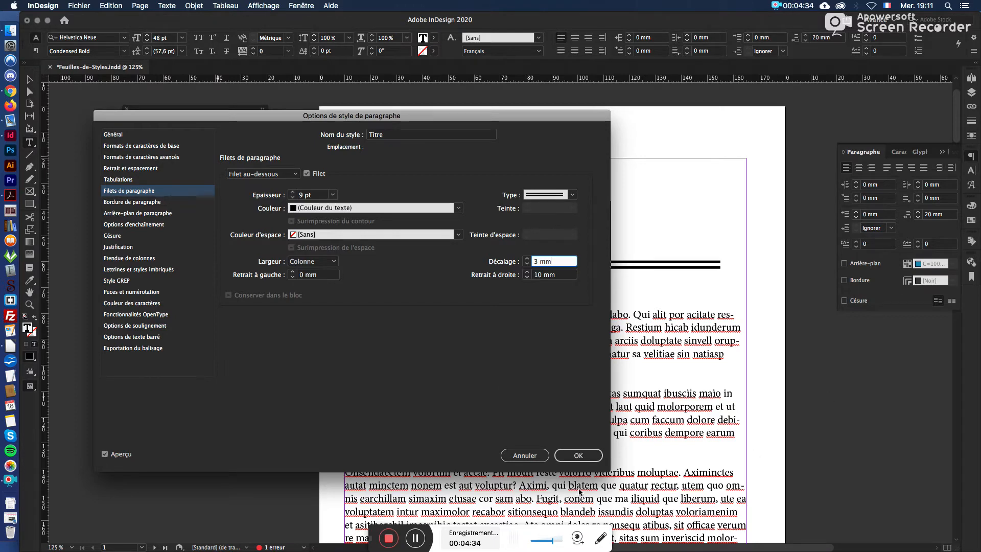
{"action": "key", "text": "Return"}
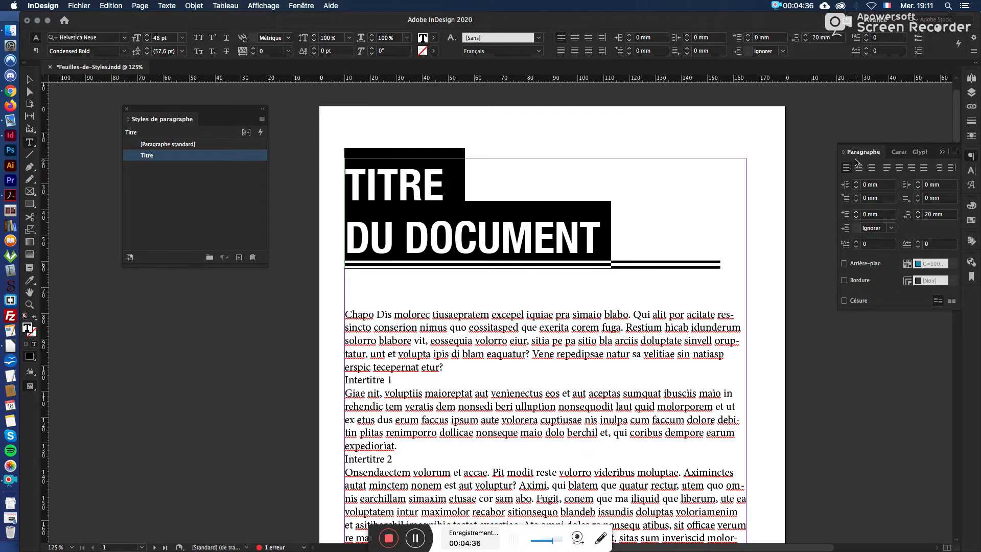
Step: Float the Paragraphe options beside the page and view the paragraph rules settings (Filets de paragraphe)
{"action": "left_click_drag", "start_coordinate": [863, 153], "coordinate": [722, 124]}
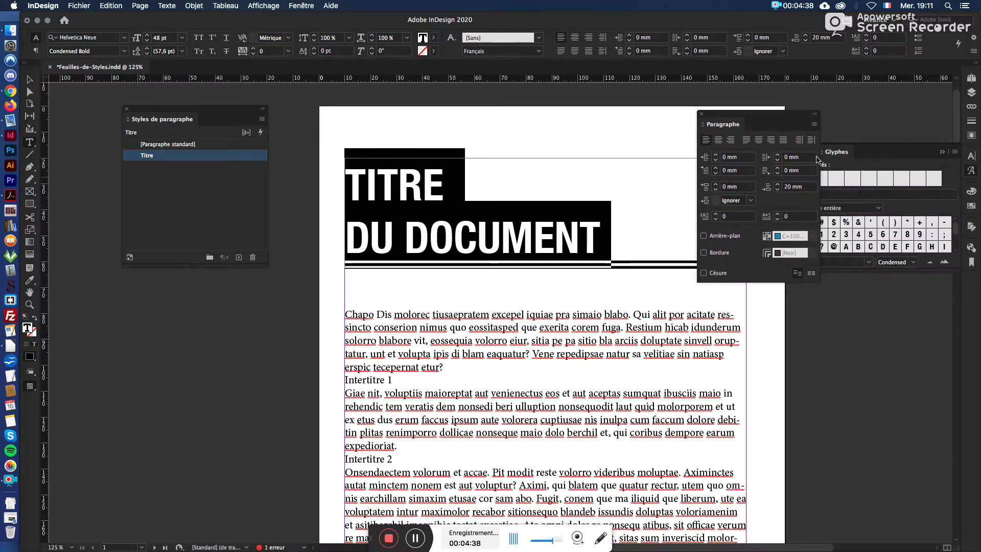
{"action": "left_click", "coordinate": [941, 151]}
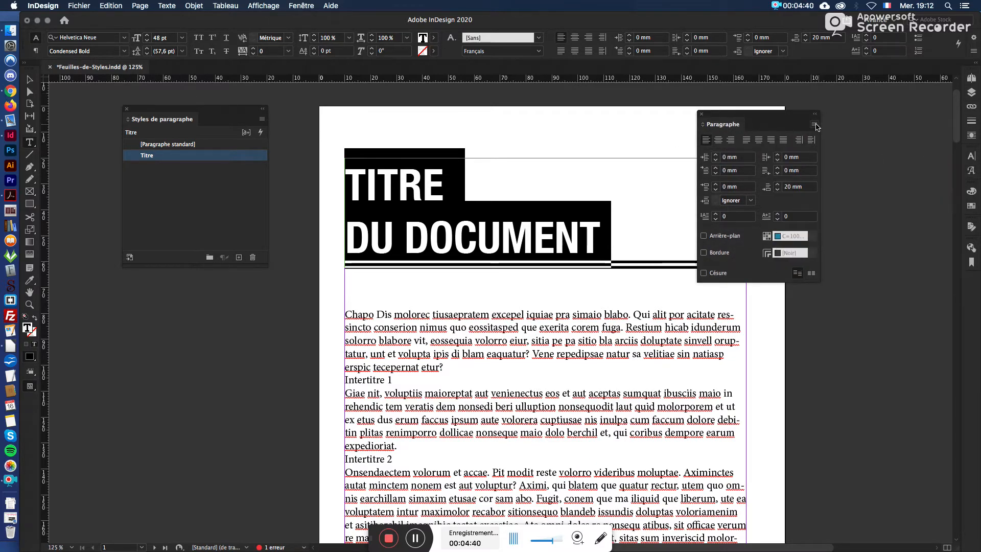
{"action": "left_click", "coordinate": [814, 124]}
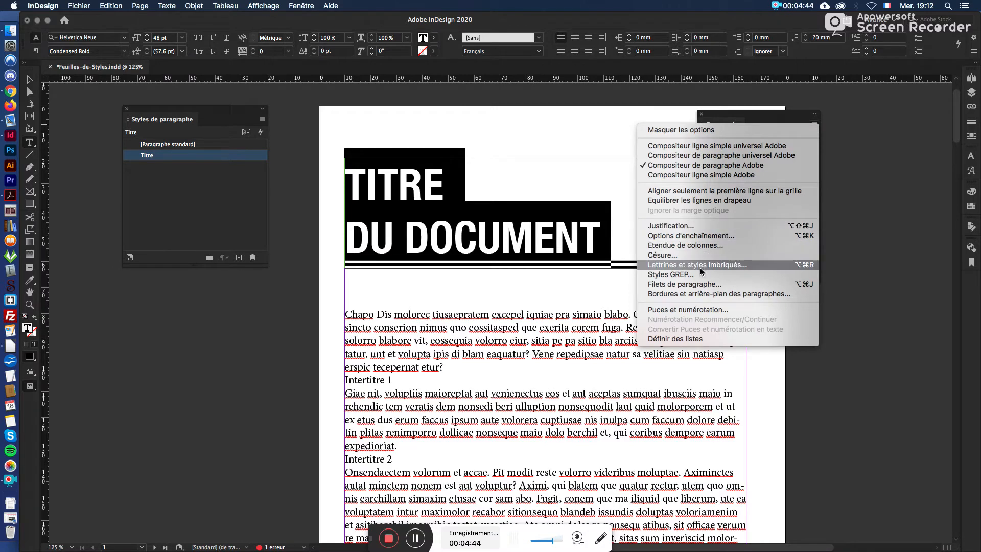
{"action": "left_click", "coordinate": [701, 284]}
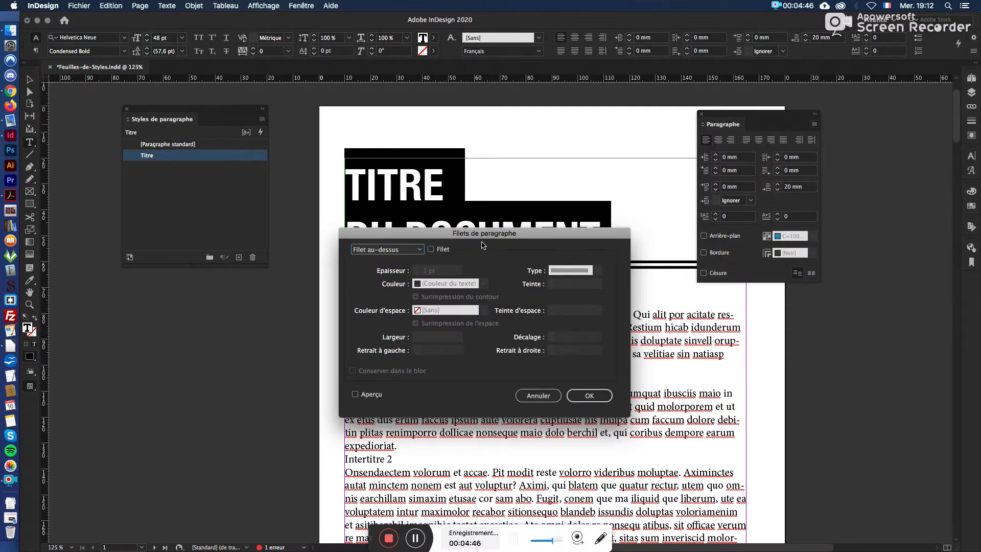
{"action": "left_click_drag", "start_coordinate": [483, 233], "coordinate": [478, 331]}
{"action": "left_click", "coordinate": [547, 493]}
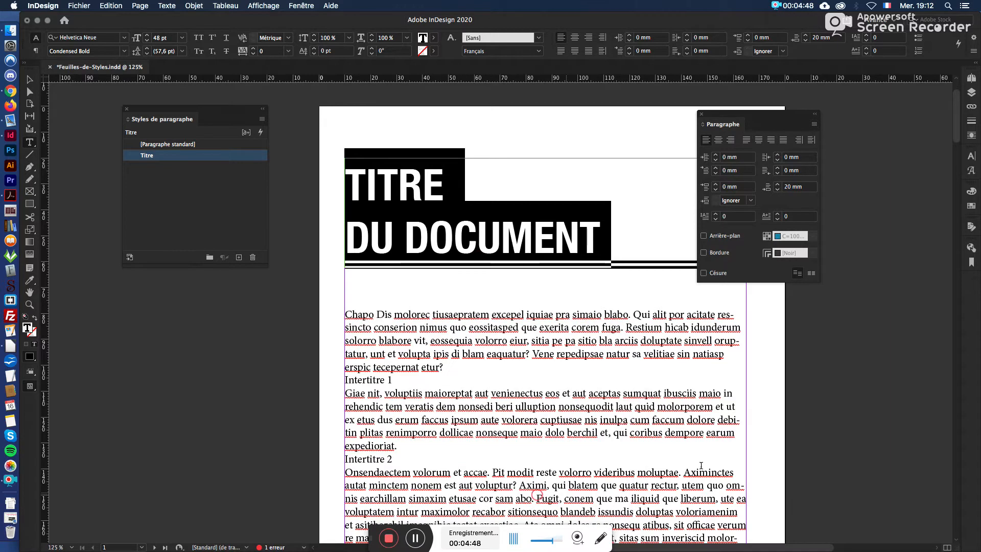
{"action": "left_click_drag", "start_coordinate": [755, 124], "coordinate": [868, 143]}
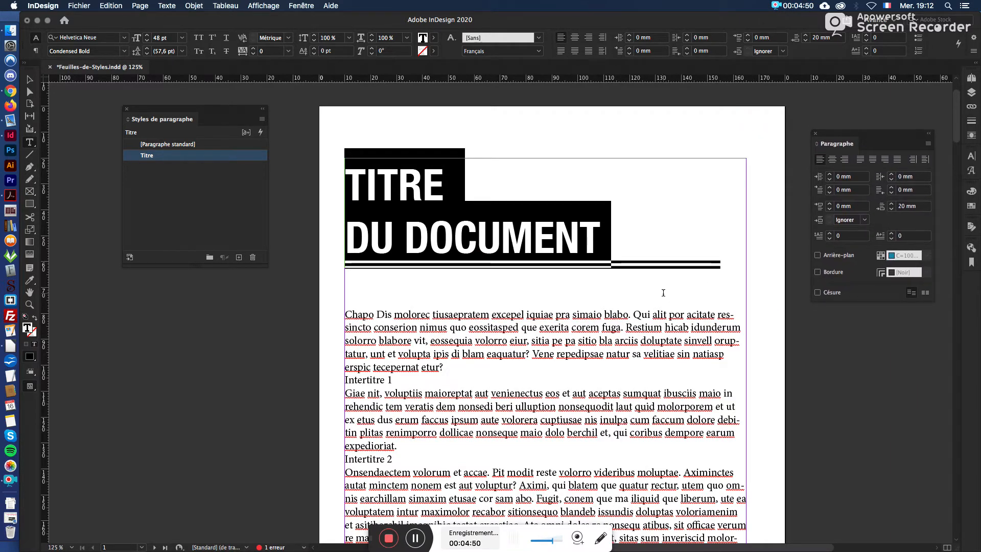
Step: Deselect the title text and check the double rule beneath it
{"action": "left_click", "coordinate": [591, 245]}
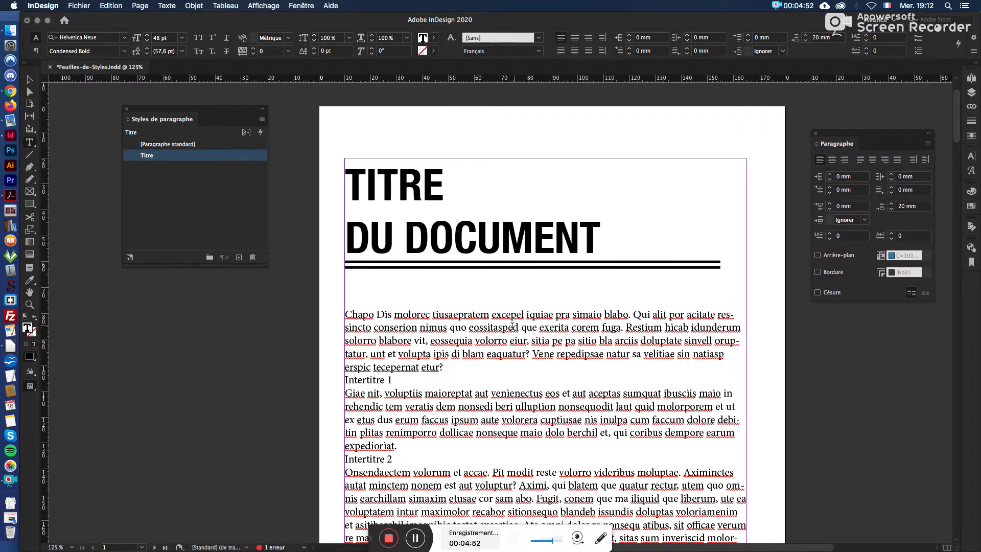
{"action": "scroll", "coordinate": [512, 322], "scroll_direction": "up", "scroll_amount": 2}
{"action": "scroll", "coordinate": [511, 322], "scroll_direction": "down", "scroll_amount": 3}
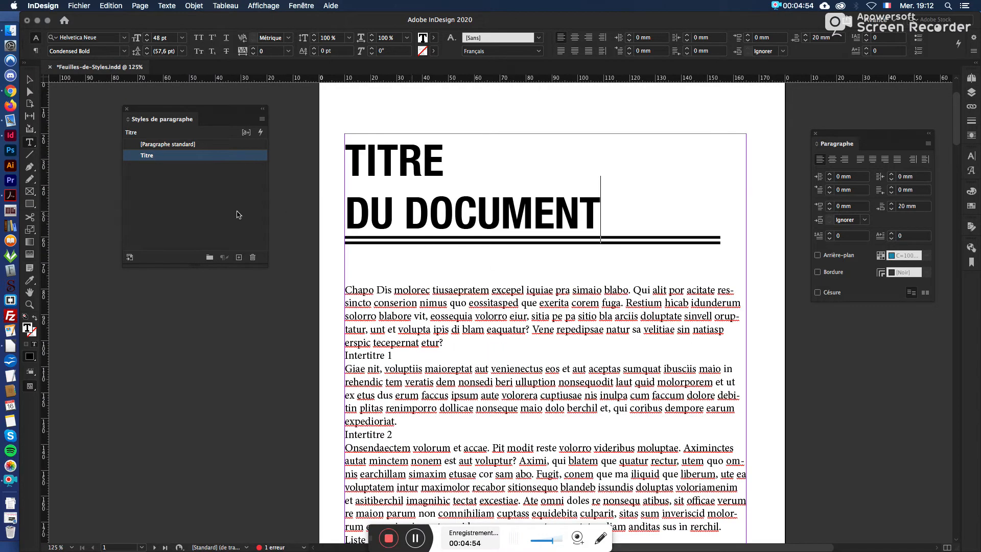
{"action": "left_click", "coordinate": [393, 210]}
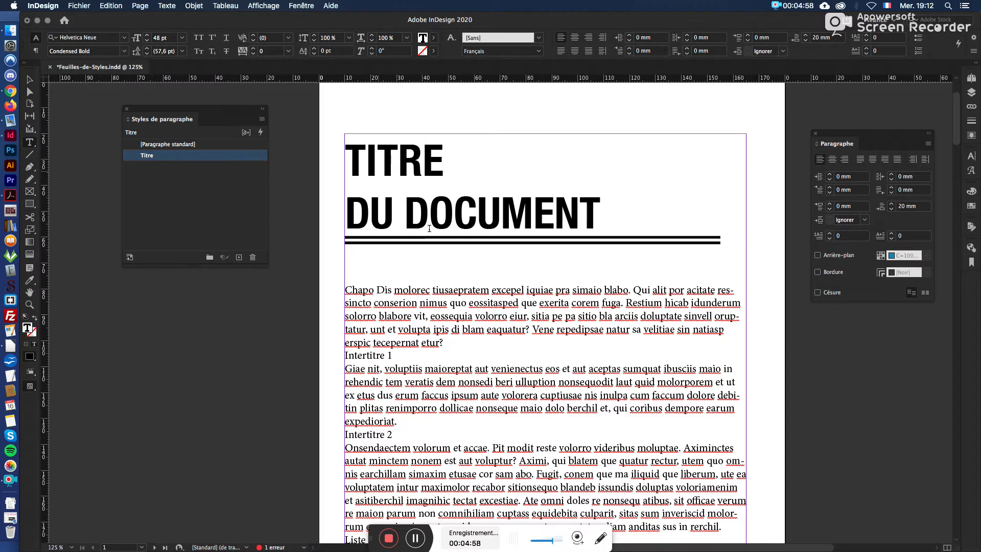
Step: Set the whole Chapo paragraph below the title to 14 pt Minion Pro Italic
{"action": "left_click", "coordinate": [460, 292]}
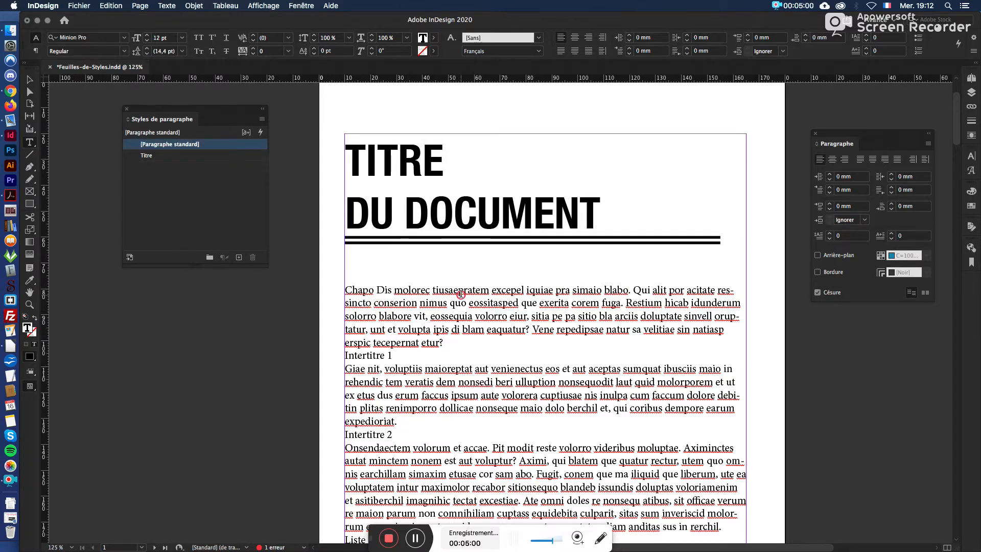
{"action": "triple_click", "coordinate": [460, 293]}
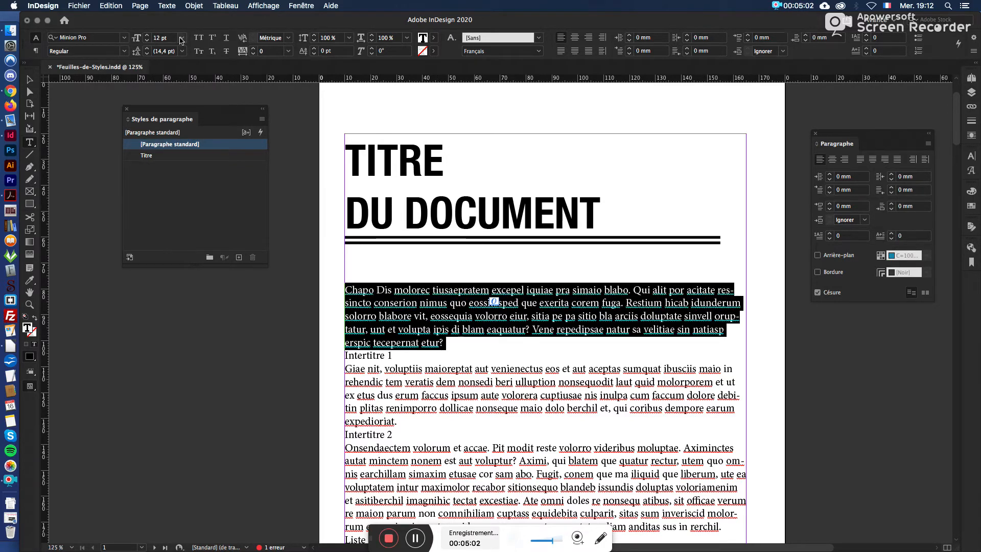
{"action": "left_click", "coordinate": [182, 38]}
{"action": "left_click", "coordinate": [170, 128]}
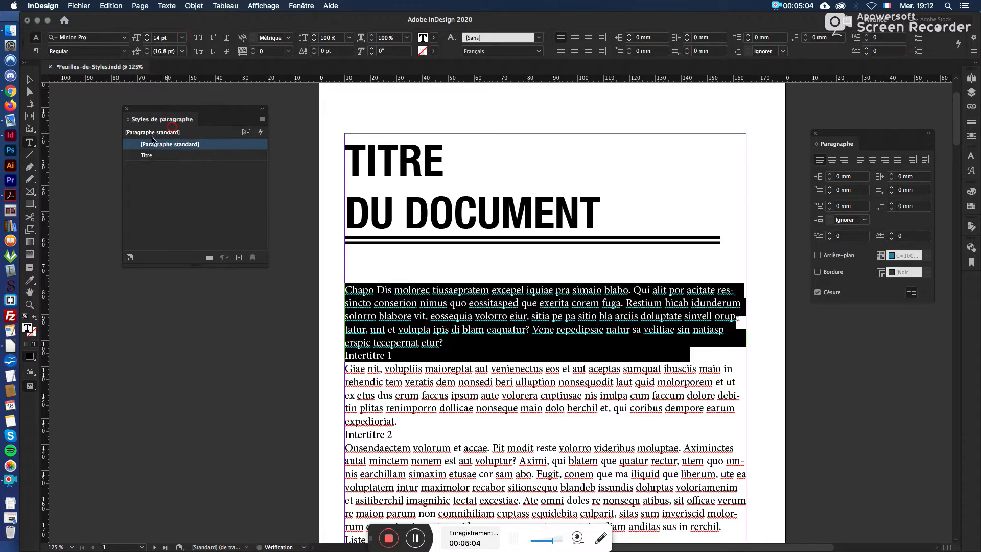
{"action": "left_click", "coordinate": [123, 51]}
{"action": "left_click", "coordinate": [66, 94]}
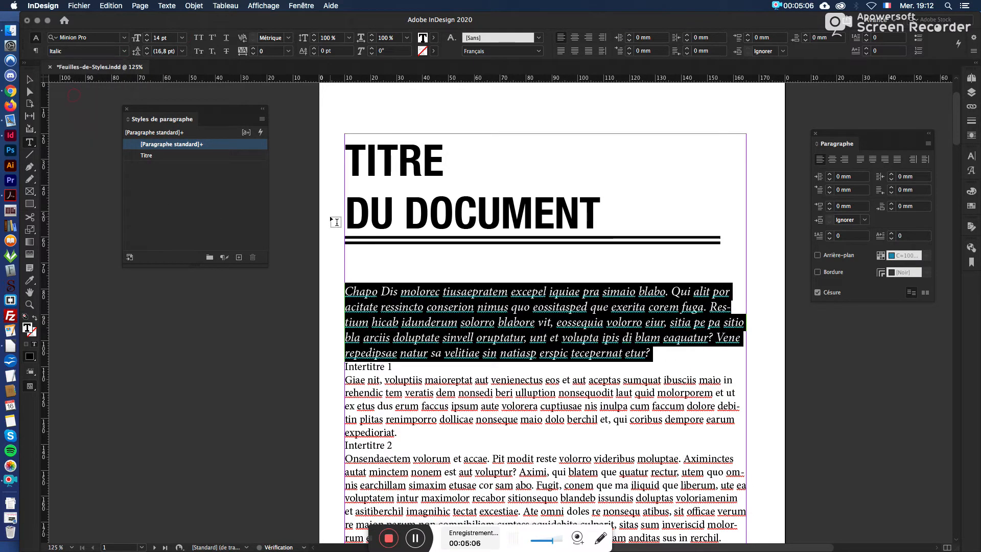
Step: Justify the Chapo paragraph with its last line aligned left, and set its space after to 20 mm
{"action": "left_click", "coordinate": [561, 51]}
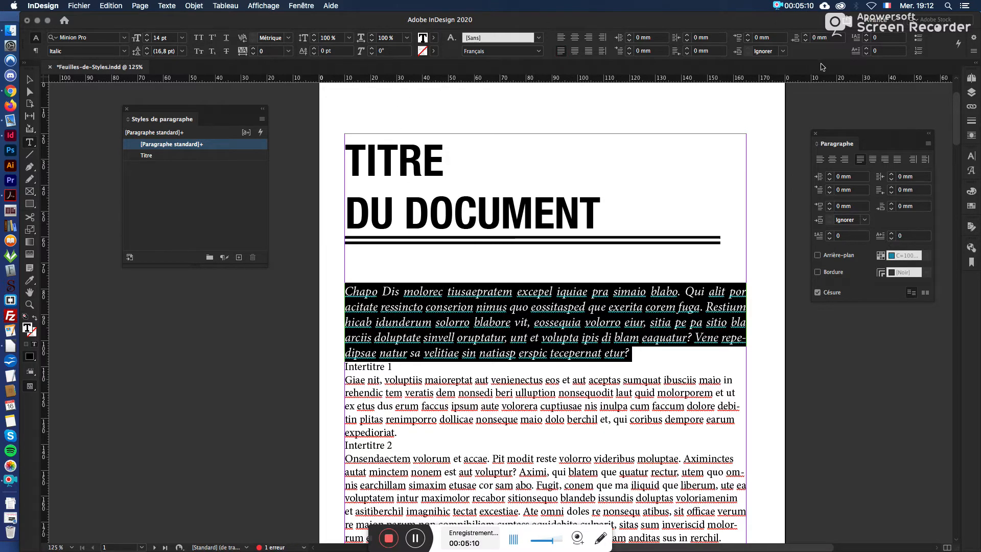
{"action": "left_click", "coordinate": [815, 37]}
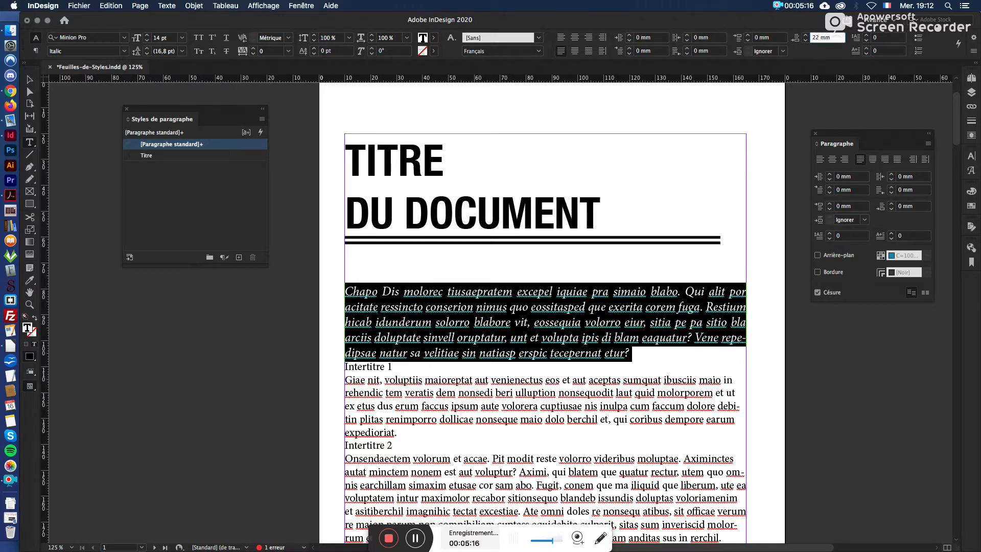
{"action": "type", "text": "22"}
{"action": "key", "text": "BackSpace"}
{"action": "type", "text": "0"}
{"action": "key", "text": "Return"}
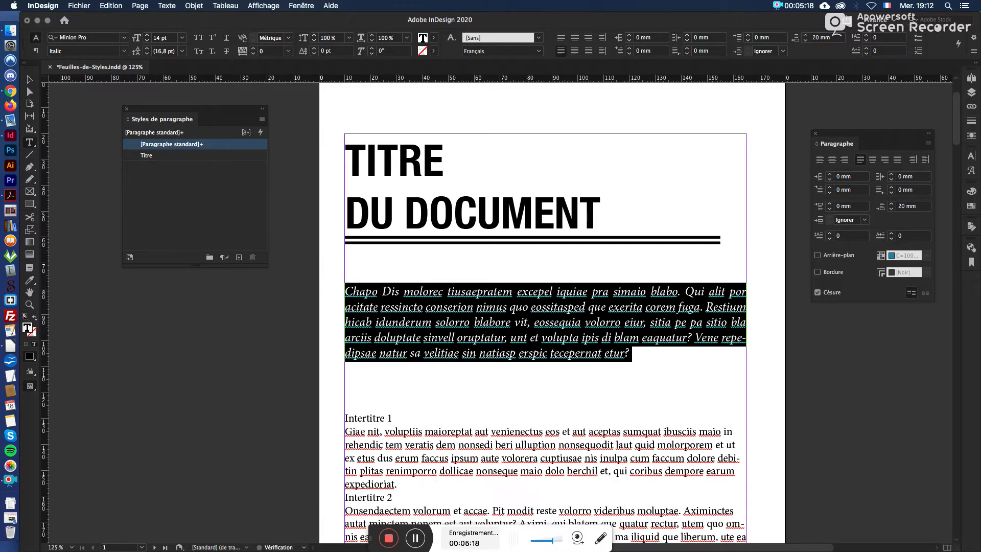
{"action": "left_click", "coordinate": [467, 361]}
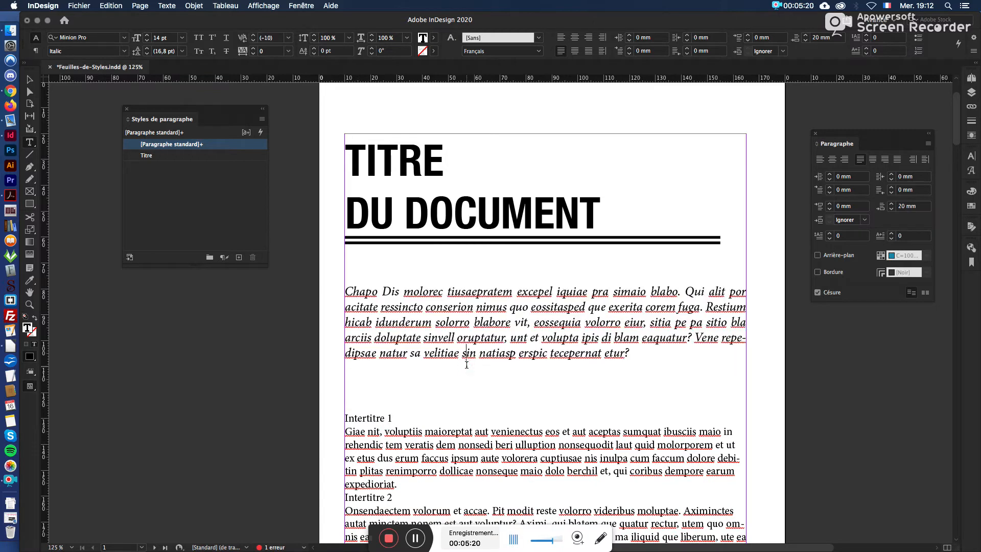
Step: Create a paragraph style named Chapo from the formatted intro paragraph, keeping it based on [Aucun style]
{"action": "triple_click", "coordinate": [366, 297]}
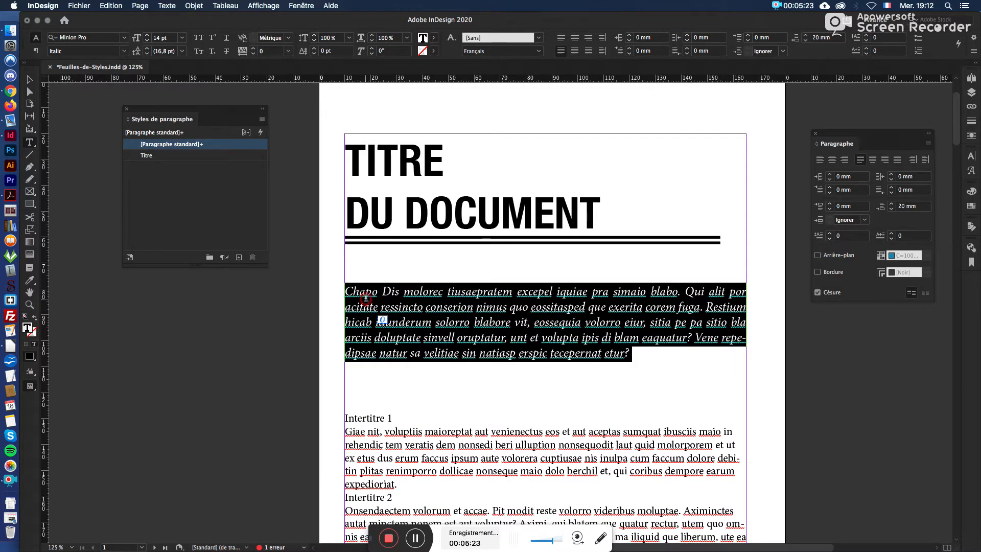
{"action": "left_click", "coordinate": [239, 258]}
{"action": "double_click", "coordinate": [207, 154]}
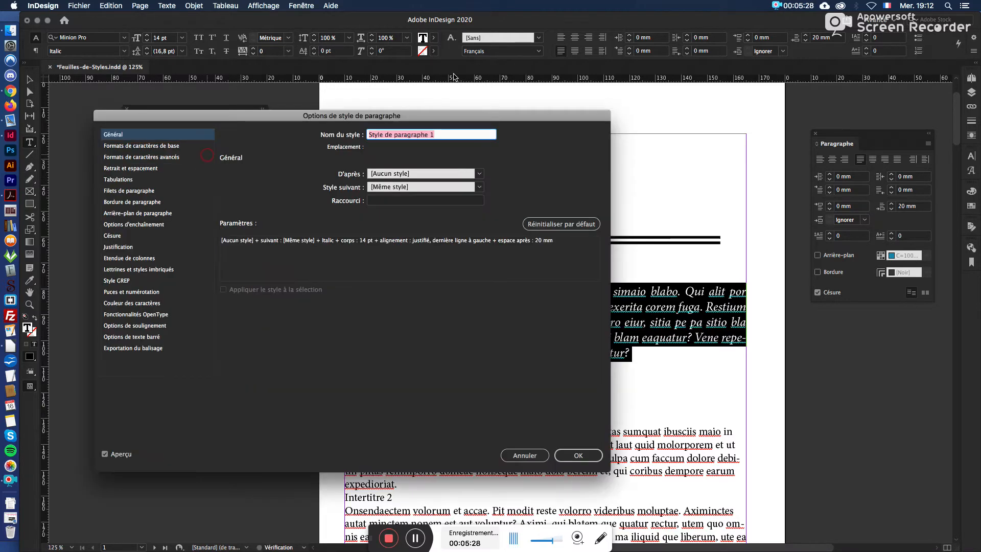
{"action": "type", "text": "Ch"}
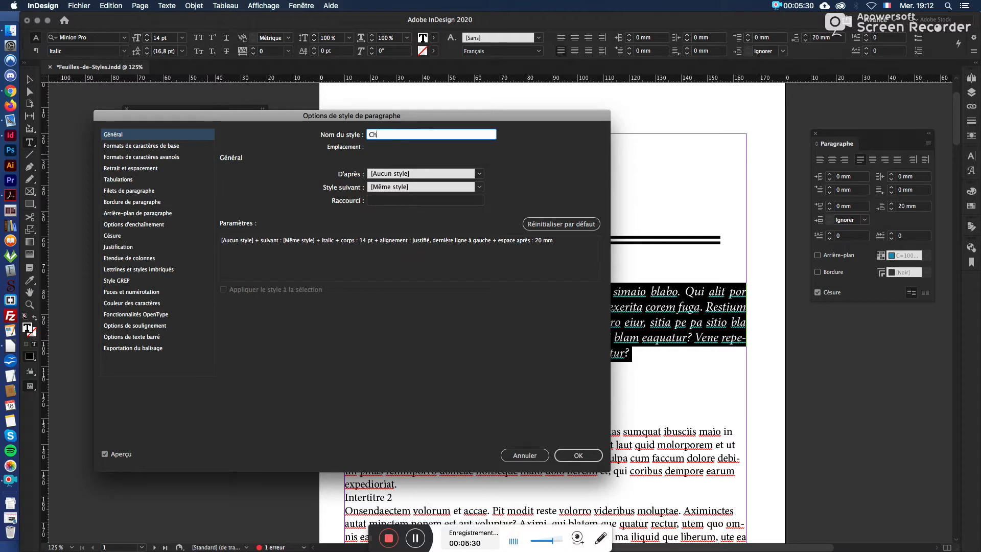
{"action": "type", "text": "apo"}
{"action": "left_click", "coordinate": [479, 174]}
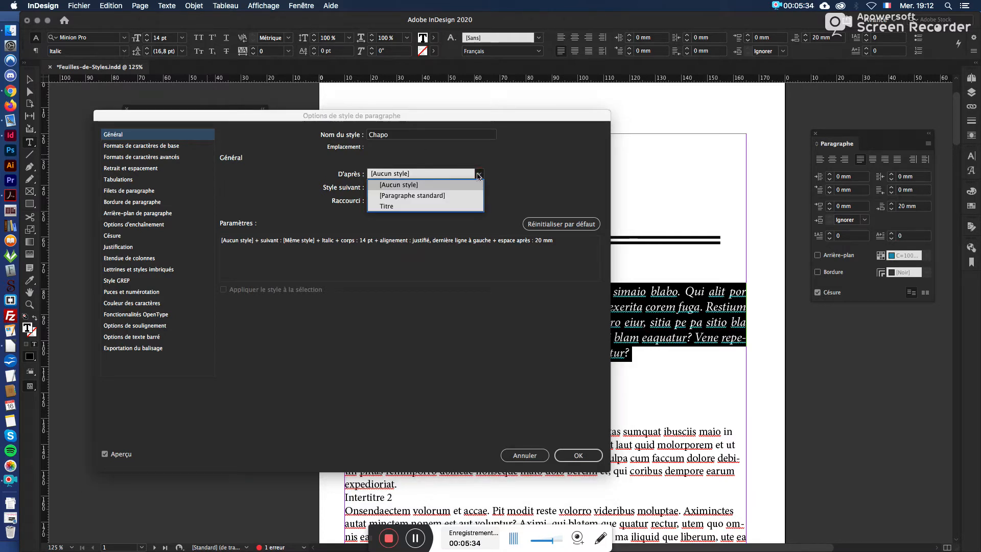
{"action": "left_click", "coordinate": [357, 178]}
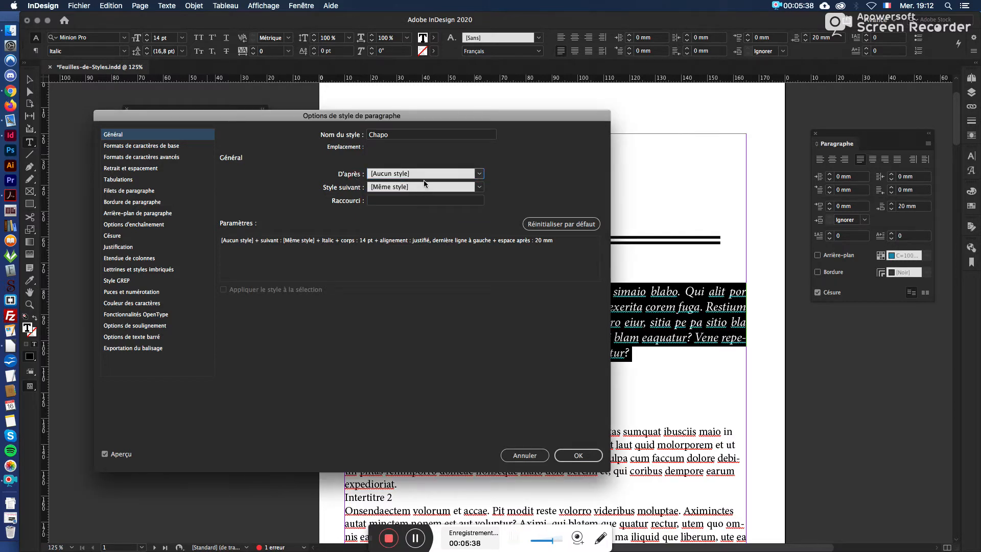
Step: Set the tint of the Chapo style's black character colour to 80 % and apply the style options
{"action": "left_click", "coordinate": [181, 148]}
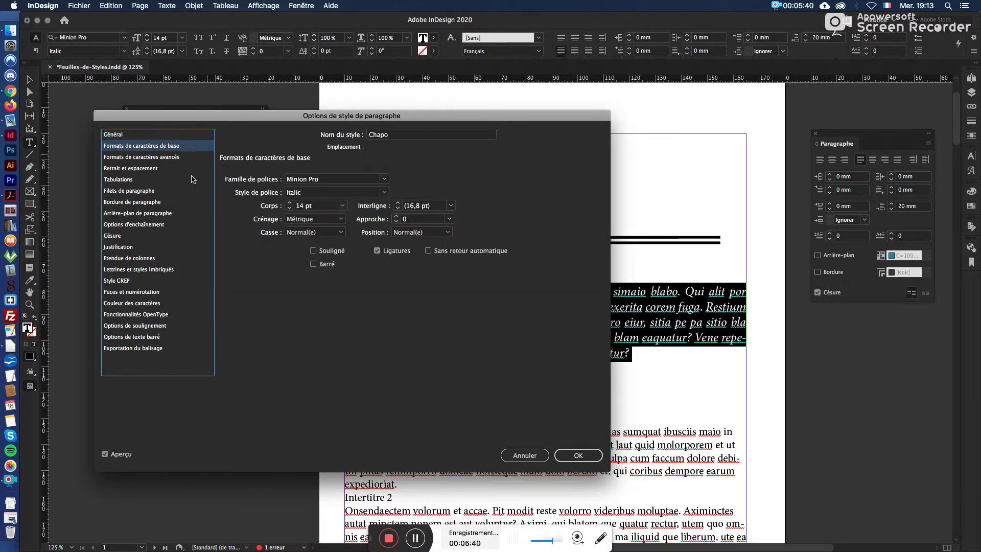
{"action": "left_click", "coordinate": [188, 154]}
{"action": "left_click", "coordinate": [175, 169]}
{"action": "left_click", "coordinate": [173, 190]}
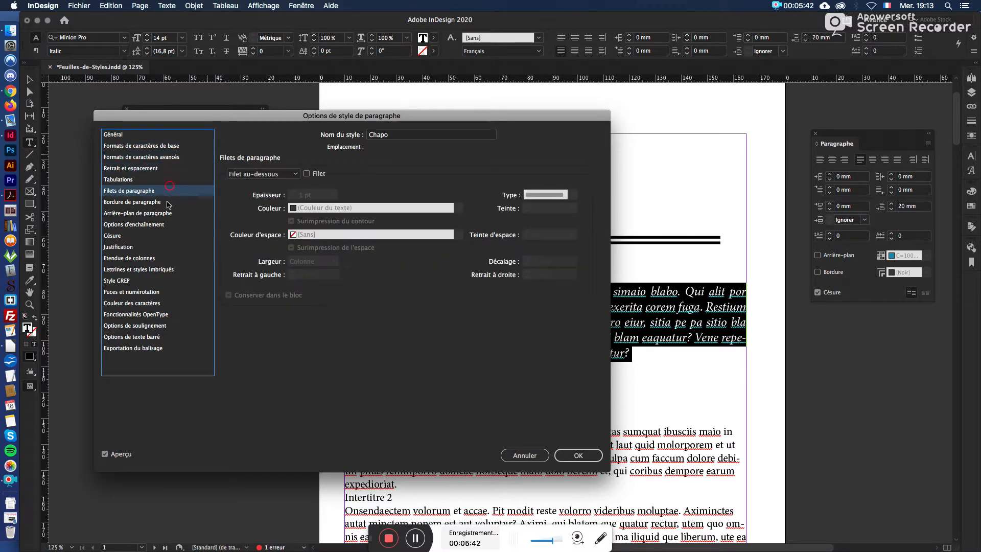
{"action": "left_click", "coordinate": [173, 214]}
{"action": "left_click", "coordinate": [113, 304]}
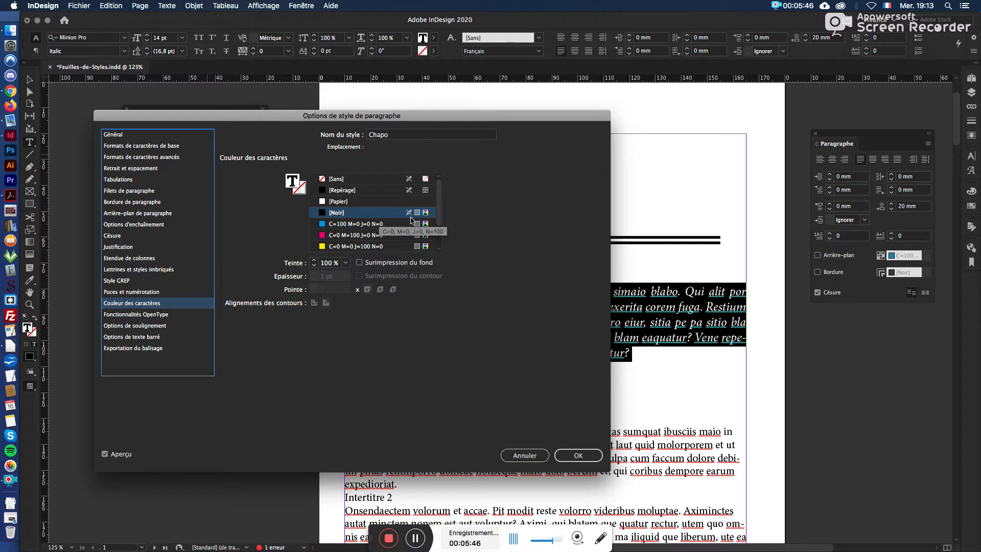
{"action": "left_click", "coordinate": [346, 263]}
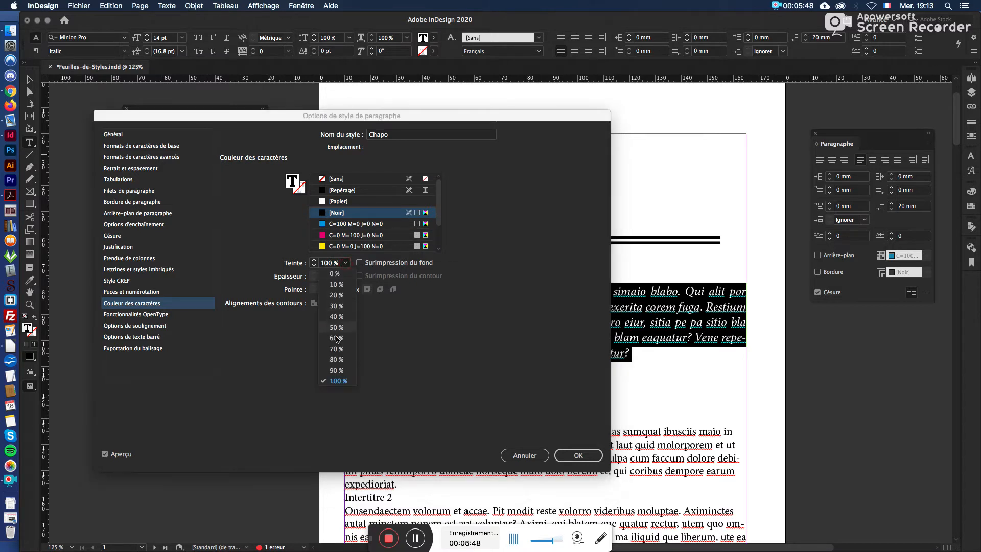
{"action": "left_click", "coordinate": [336, 359]}
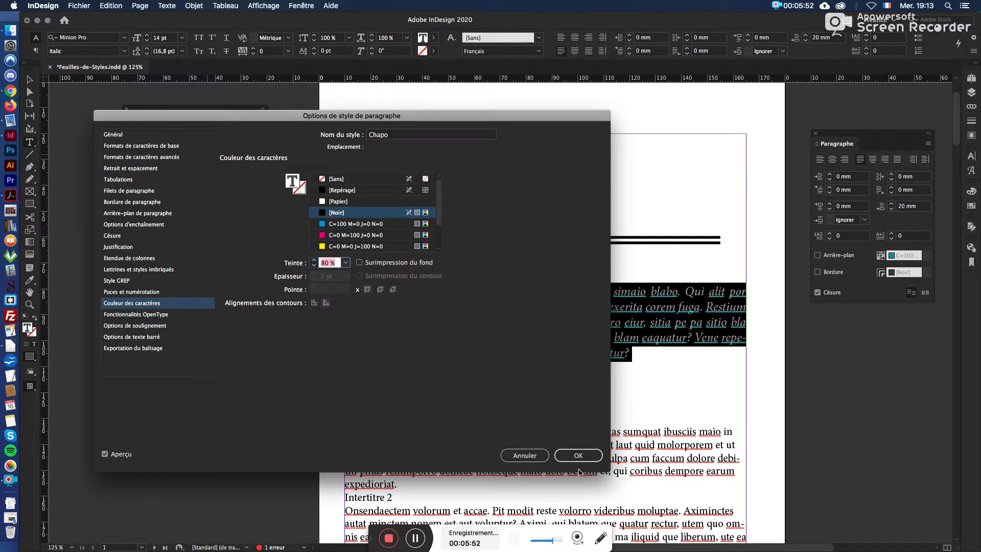
{"action": "left_click", "coordinate": [578, 455]}
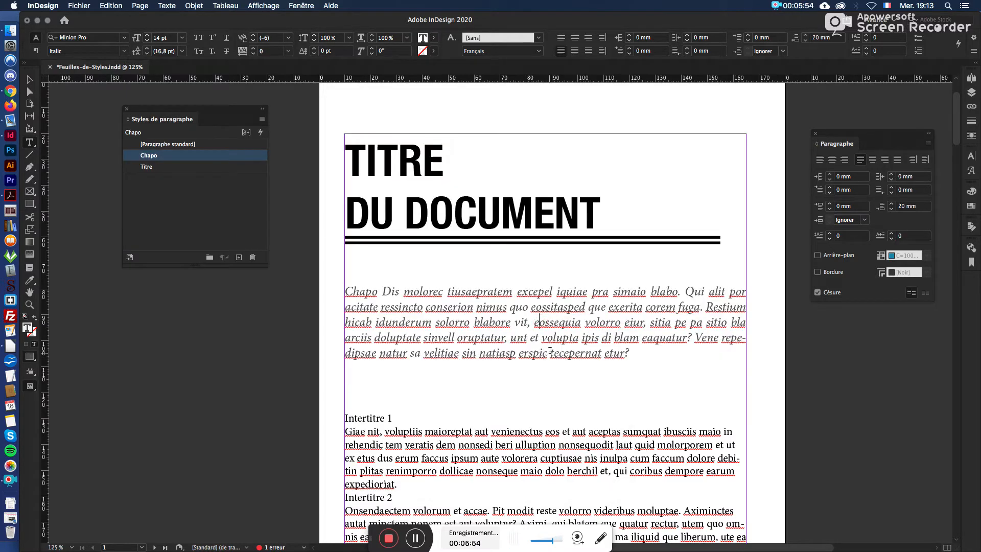
Step: Create a paragraph style named Intertitre 1 from the first subheading below the Chapo, keeping it based on [Aucun style]
{"action": "scroll", "coordinate": [545, 318], "scroll_direction": "down", "scroll_amount": 4}
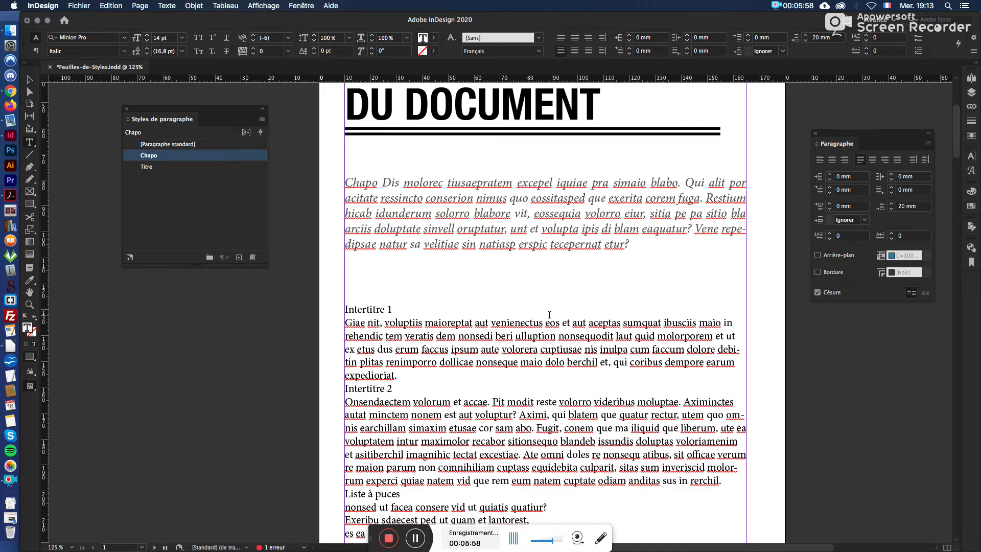
{"action": "scroll", "coordinate": [550, 316], "scroll_direction": "down", "scroll_amount": 6}
{"action": "scroll", "coordinate": [549, 314], "scroll_direction": "up", "scroll_amount": 10}
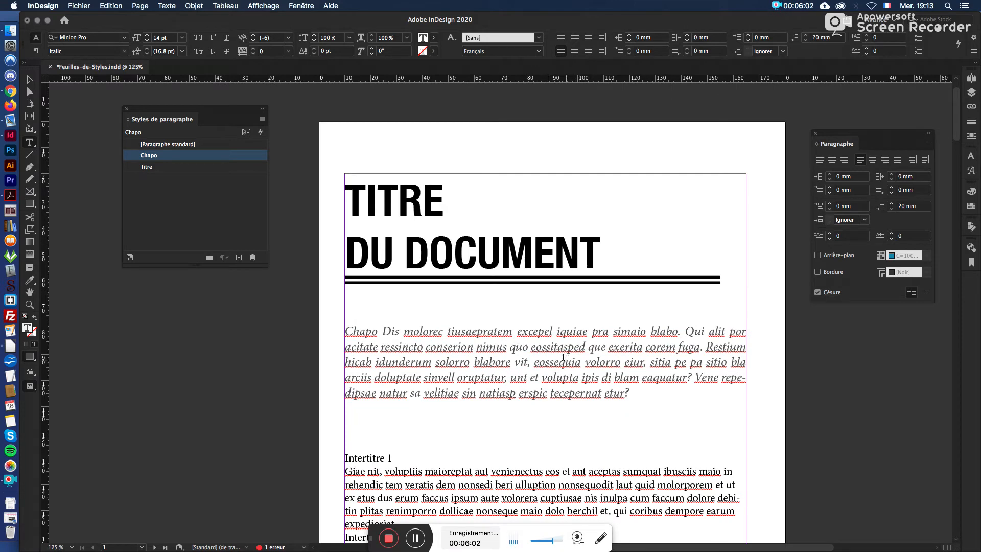
{"action": "scroll", "coordinate": [388, 274], "scroll_direction": "down", "scroll_amount": 5}
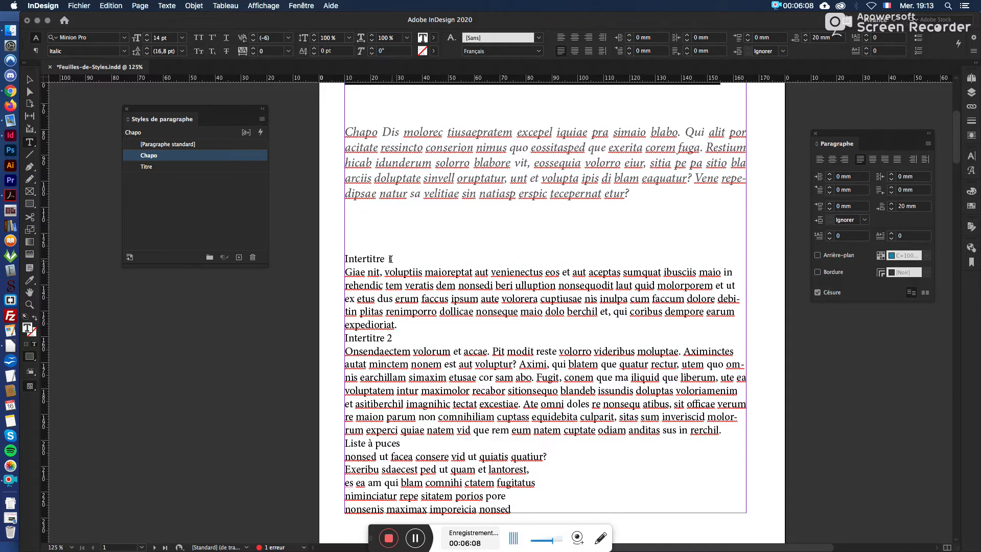
{"action": "triple_click", "coordinate": [361, 262]}
{"action": "left_click", "coordinate": [424, 258]}
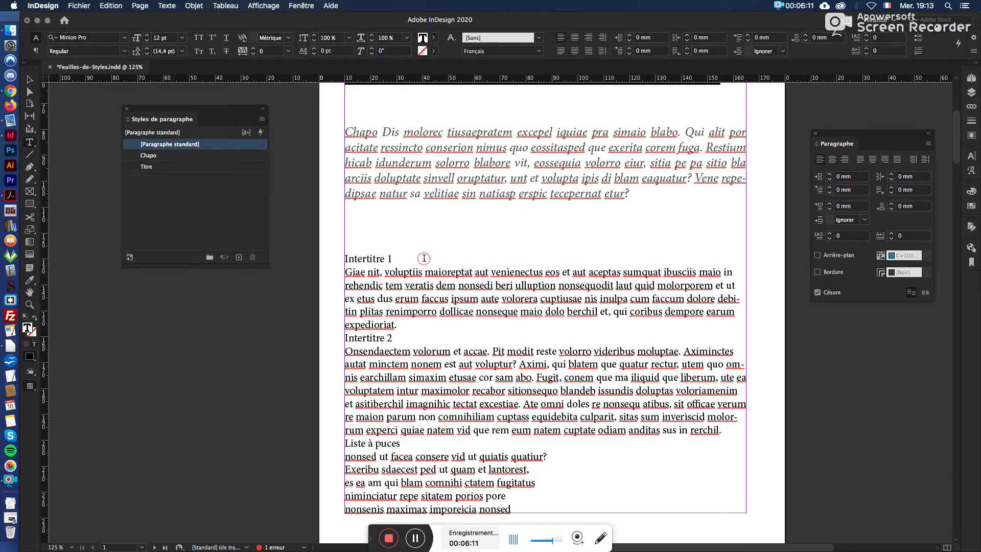
{"action": "left_click", "coordinate": [161, 190]}
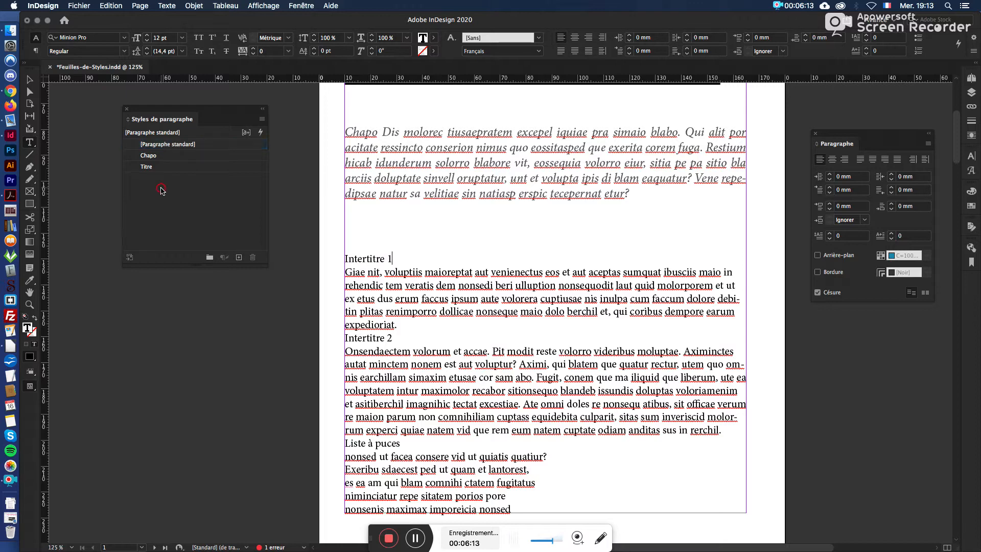
{"action": "left_click", "coordinate": [239, 258]}
{"action": "double_click", "coordinate": [209, 179]}
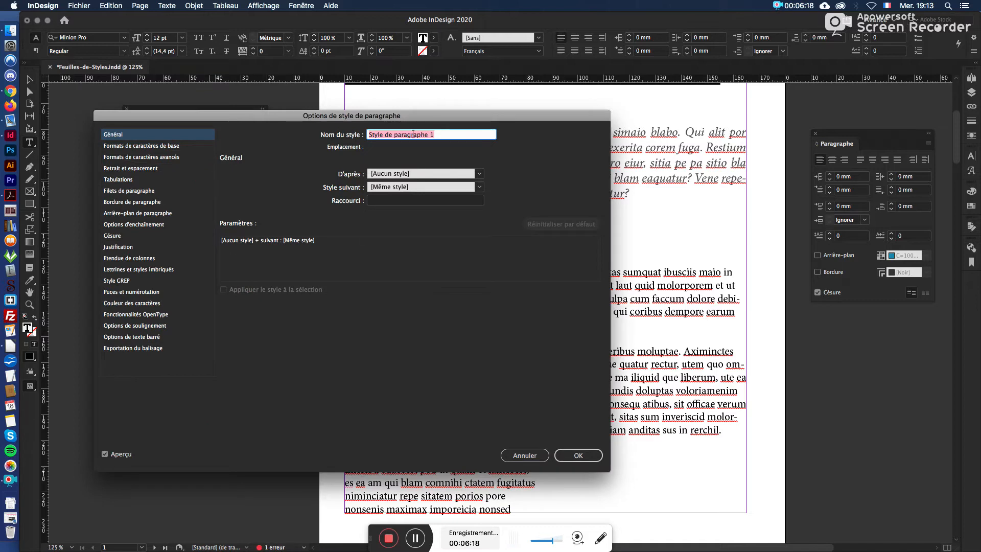
{"action": "type", "text": "Inte"}
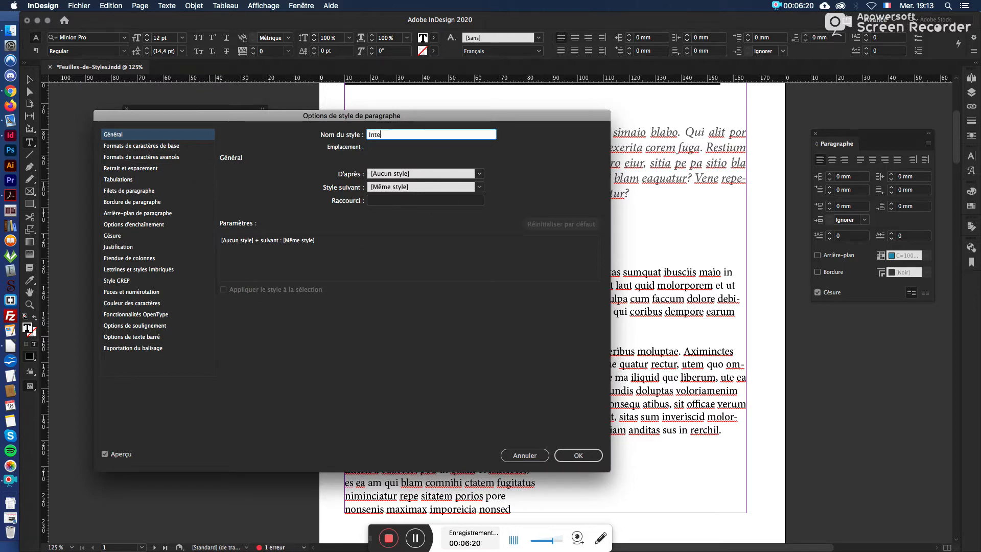
{"action": "type", "text": "rtitre 1"}
Step: Set the Intertitre 1 style's basic character formats to Minion Pro Bold, 12 pt, with the case set to all capitals
{"action": "left_click", "coordinate": [184, 147]}
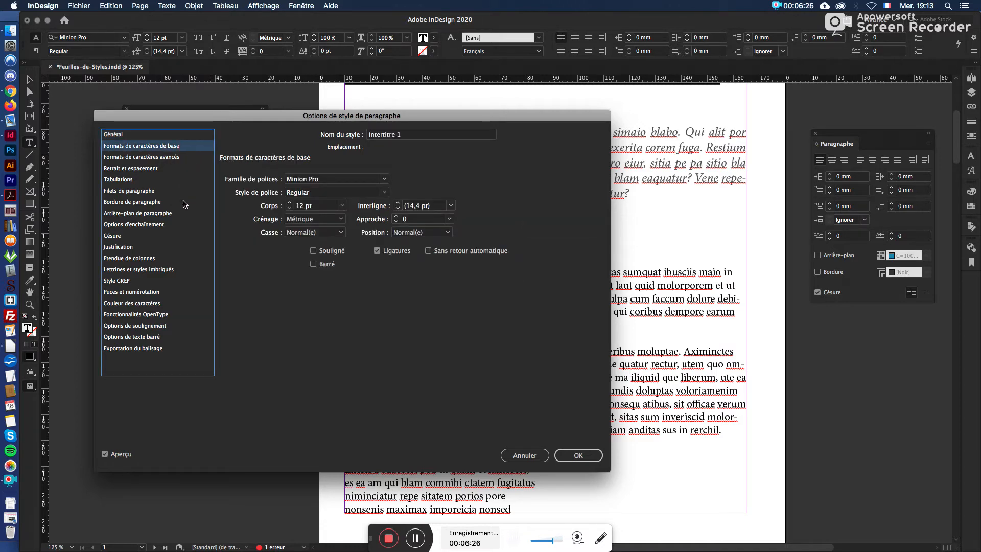
{"action": "left_click", "coordinate": [384, 179]}
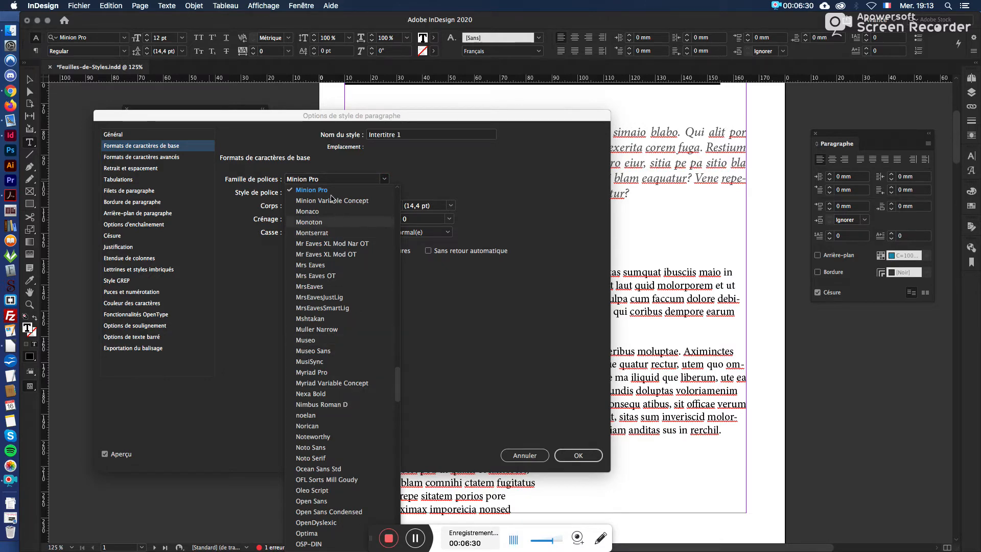
{"action": "left_click", "coordinate": [327, 190]}
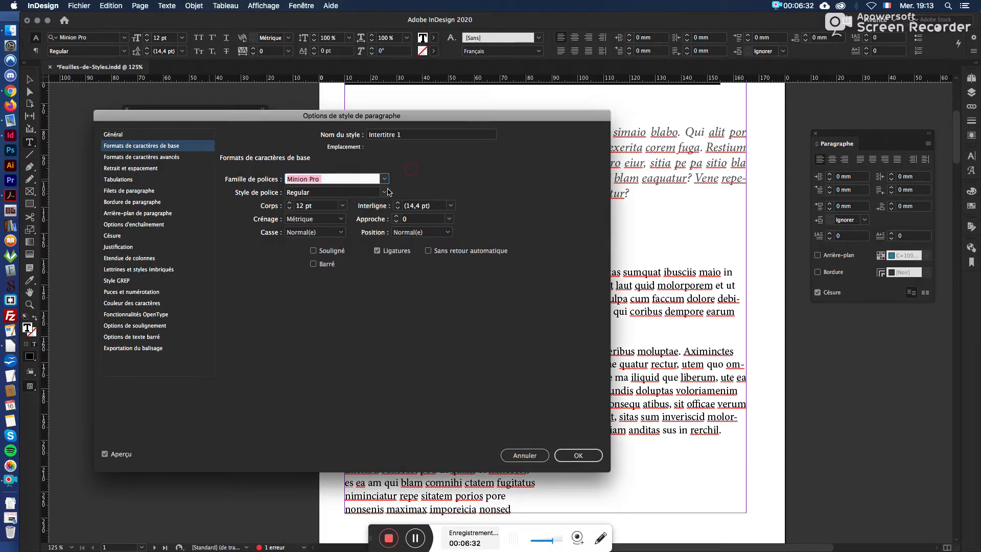
{"action": "left_click", "coordinate": [385, 192]}
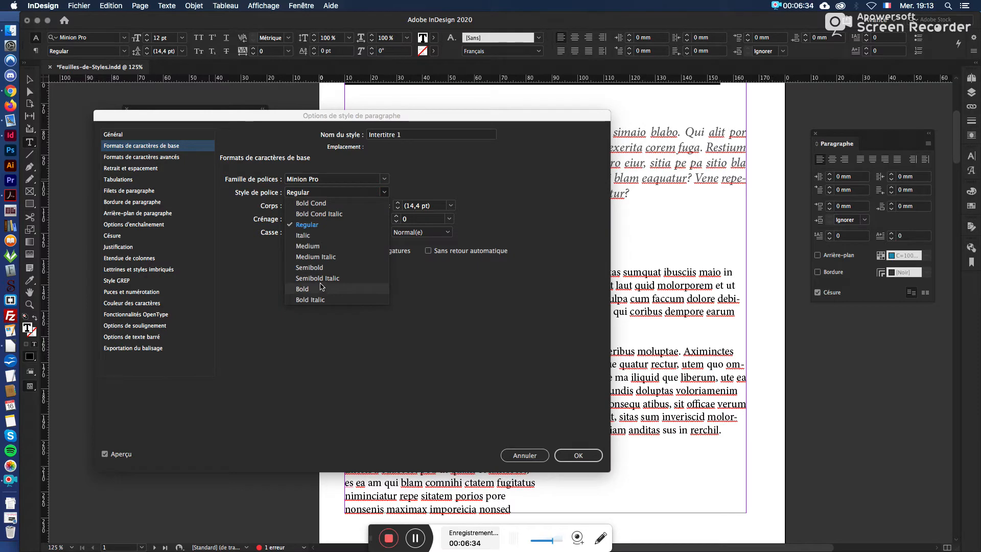
{"action": "left_click", "coordinate": [323, 289]}
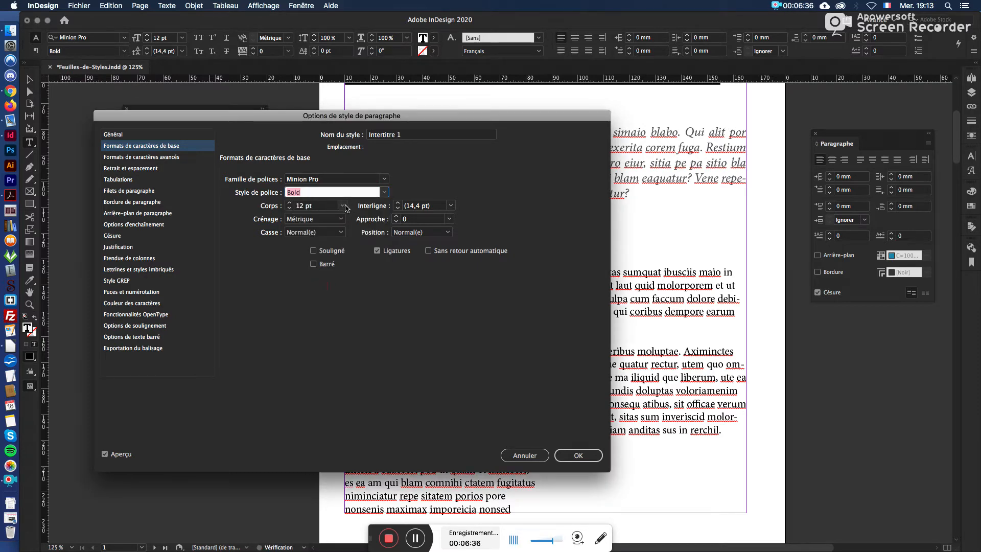
{"action": "left_click", "coordinate": [343, 205]}
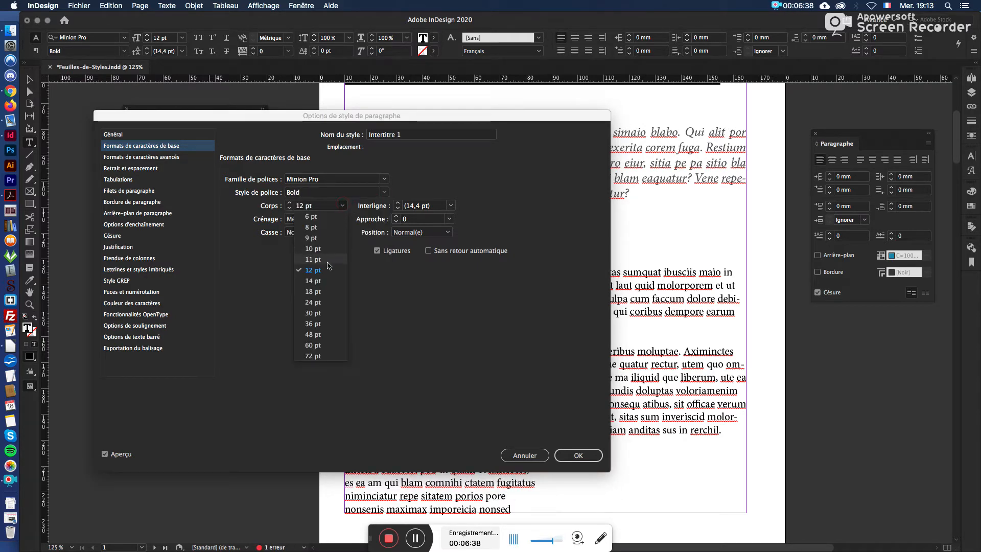
{"action": "left_click", "coordinate": [327, 268]}
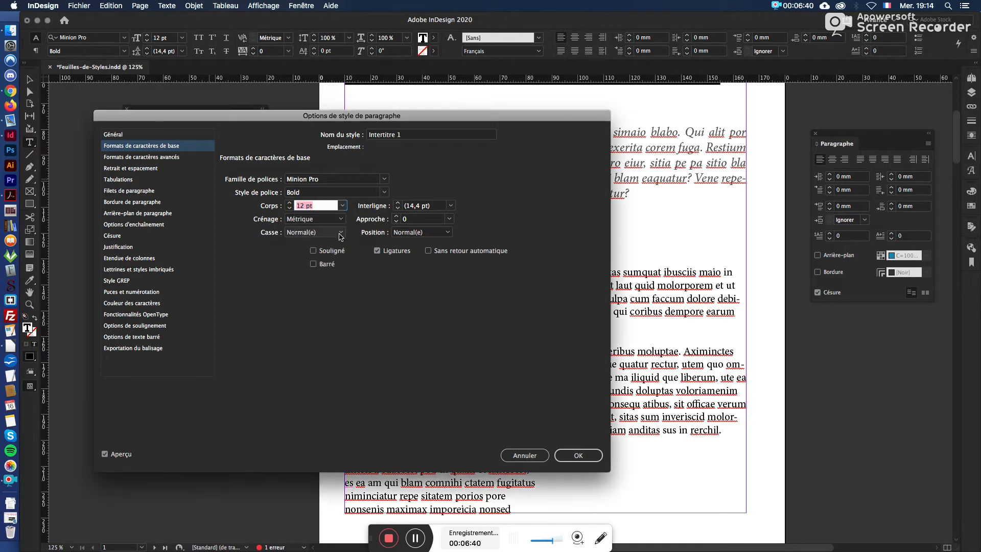
{"action": "left_click", "coordinate": [340, 233]}
{"action": "left_click", "coordinate": [334, 264]}
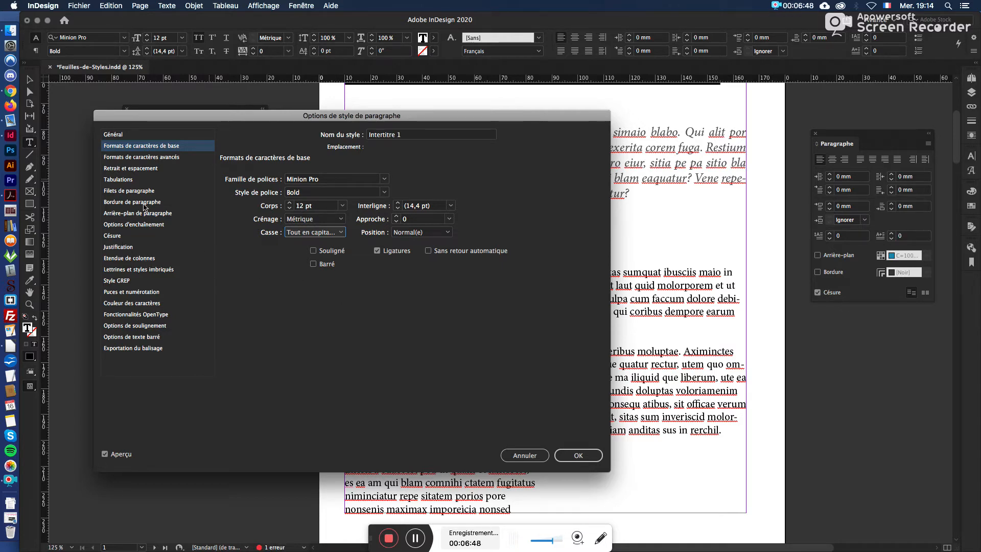
Step: Set the Intertitre 1 style's space before to 5 mm and apply the style options
{"action": "left_click", "coordinate": [147, 169]}
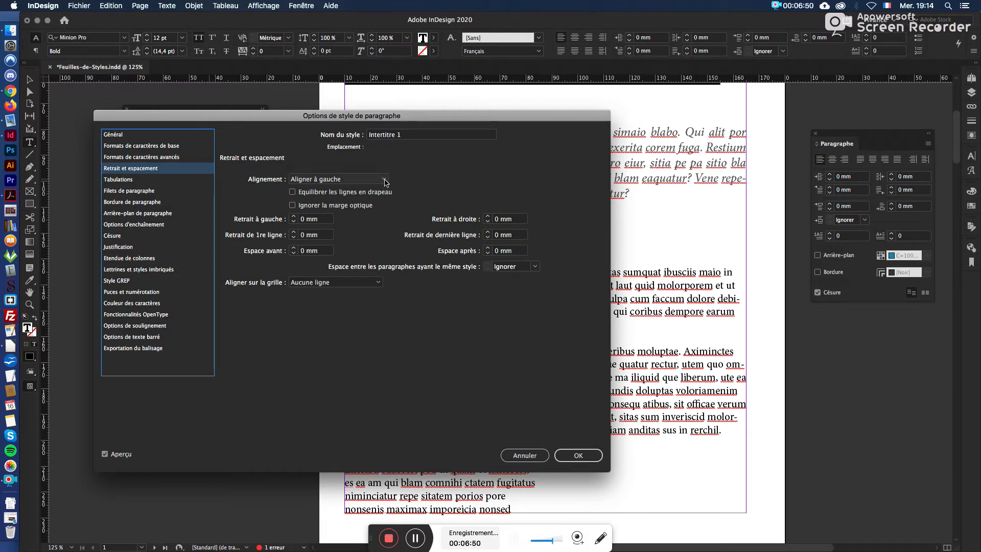
{"action": "left_click", "coordinate": [293, 248]}
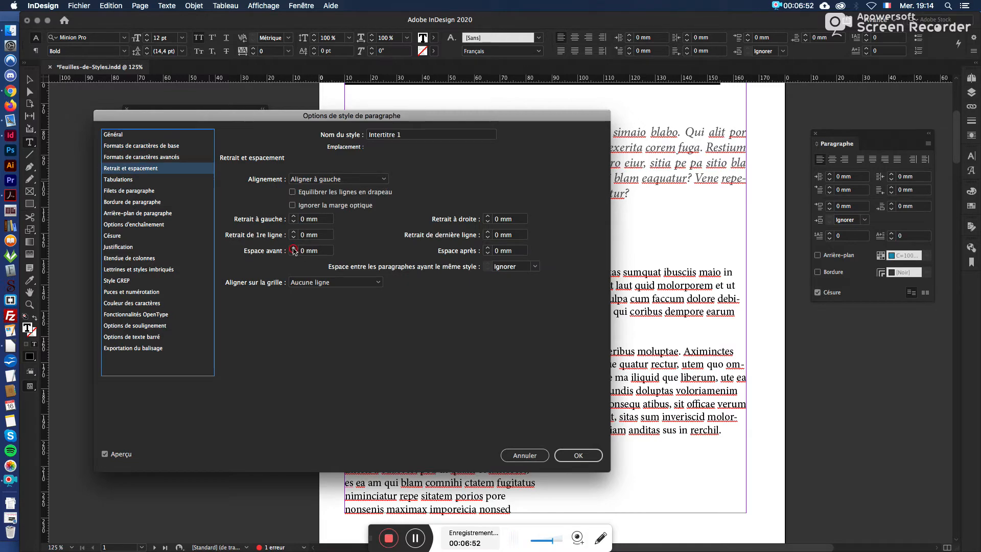
{"action": "left_click", "coordinate": [293, 248]}
{"action": "left_click", "coordinate": [293, 248]}
{"action": "left_click", "coordinate": [293, 248]}
{"action": "left_click", "coordinate": [293, 248]}
{"action": "left_click_drag", "start_coordinate": [267, 124], "coordinate": [734, 126]}
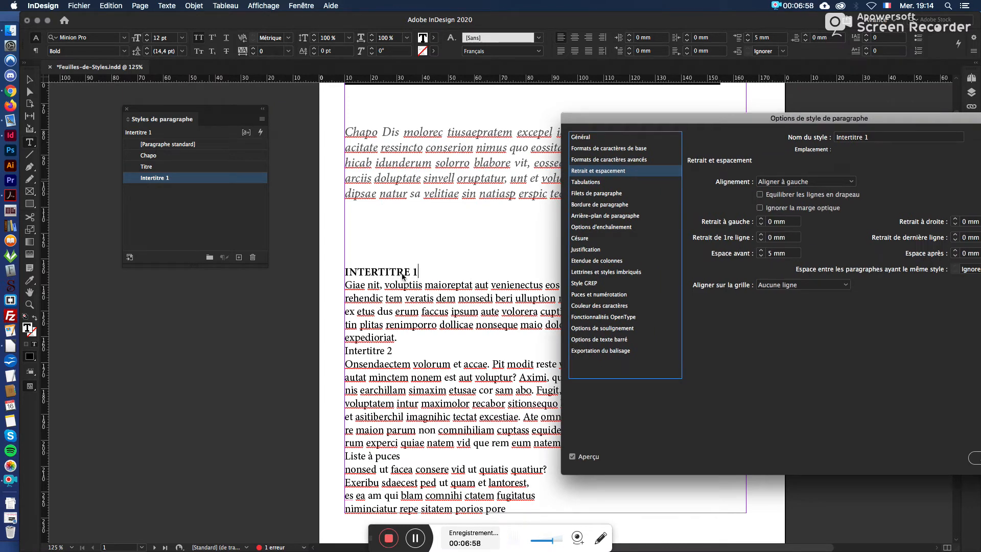
{"action": "left_click", "coordinate": [417, 271]}
{"action": "left_click_drag", "start_coordinate": [653, 122], "coordinate": [534, 84]}
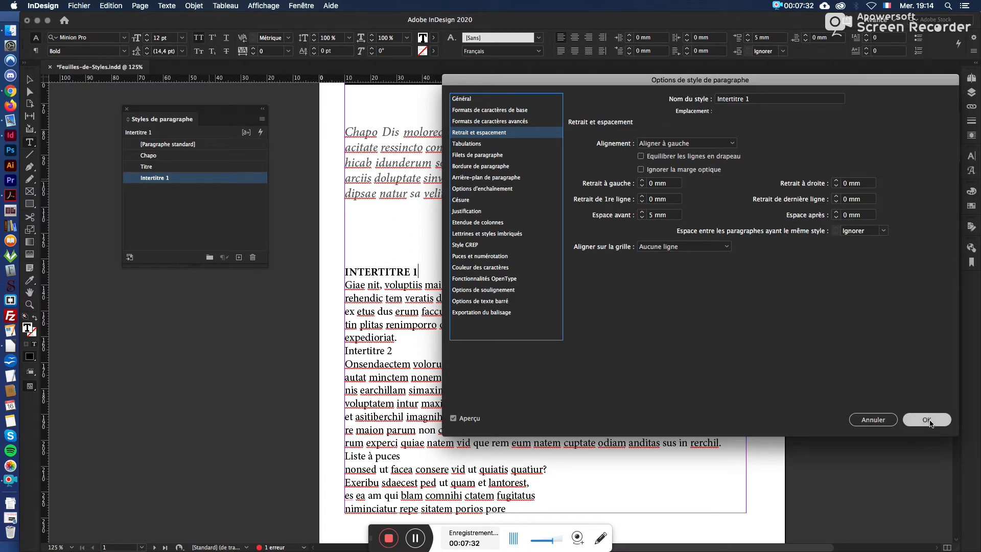
{"action": "left_click", "coordinate": [927, 419]}
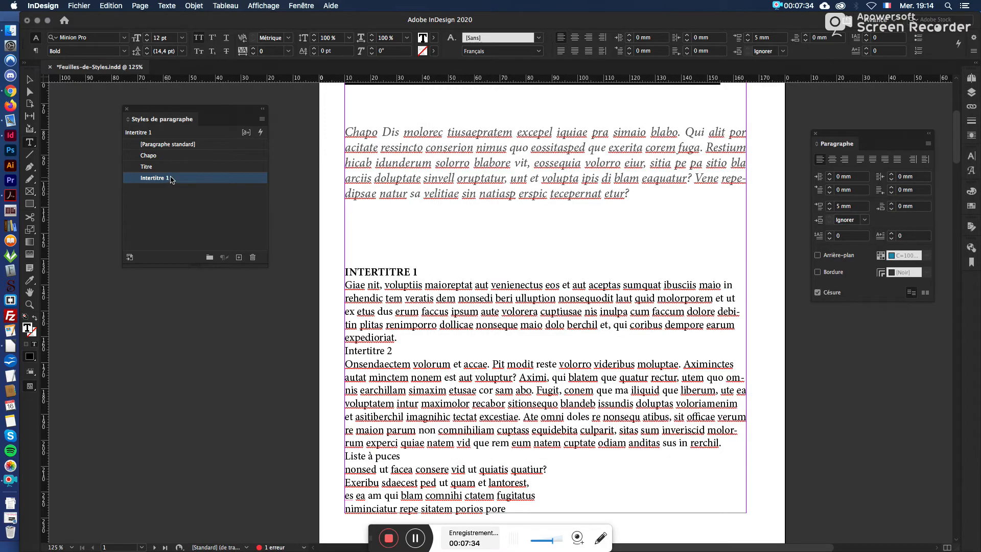
Step: Apply the Intertitre 1 style to the "Intertitre 1" subheading in the middle of page 2
{"action": "scroll", "coordinate": [422, 336], "scroll_direction": "up", "scroll_amount": 3}
{"action": "scroll", "coordinate": [422, 336], "scroll_direction": "down", "scroll_amount": 20}
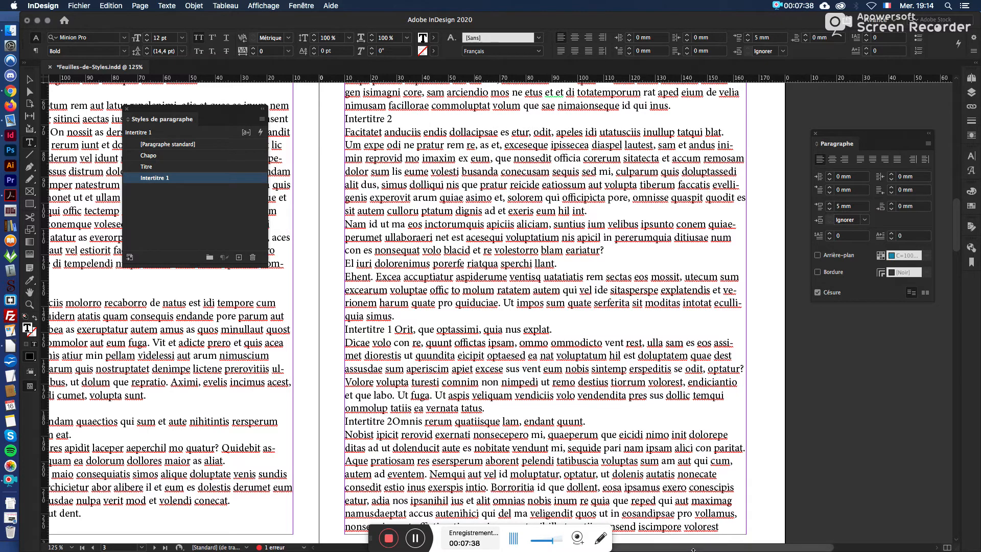
{"action": "scroll", "coordinate": [419, 286], "scroll_direction": "left", "scroll_amount": 10}
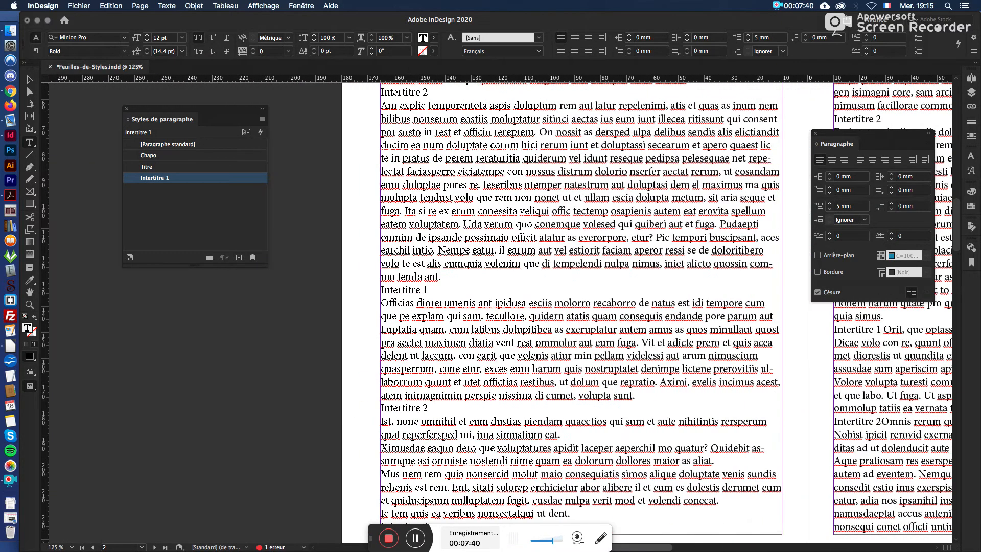
{"action": "triple_click", "coordinate": [418, 288]}
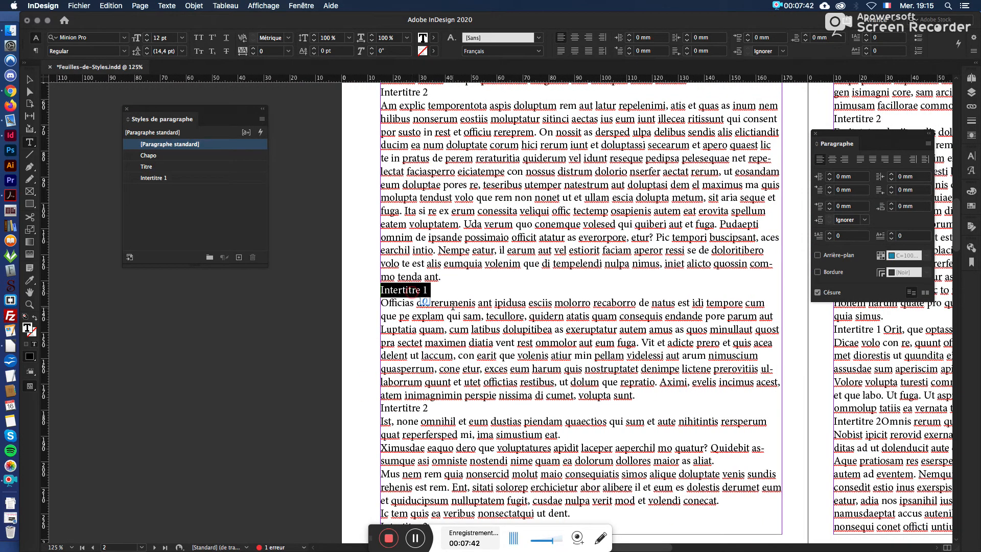
{"action": "left_click", "coordinate": [155, 177]}
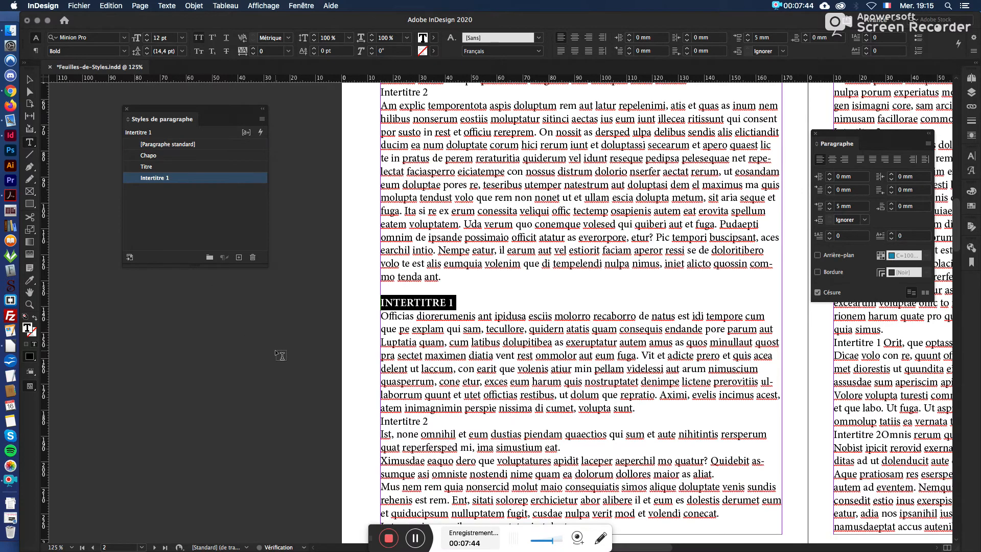
Step: Apply the Intertitre 1 style to the "Intertitre 2" subheading on page 1 as its starting format
{"action": "left_click_drag", "start_coordinate": [723, 545], "coordinate": [762, 549]}
{"action": "scroll", "coordinate": [682, 331], "scroll_direction": "up", "scroll_amount": 15}
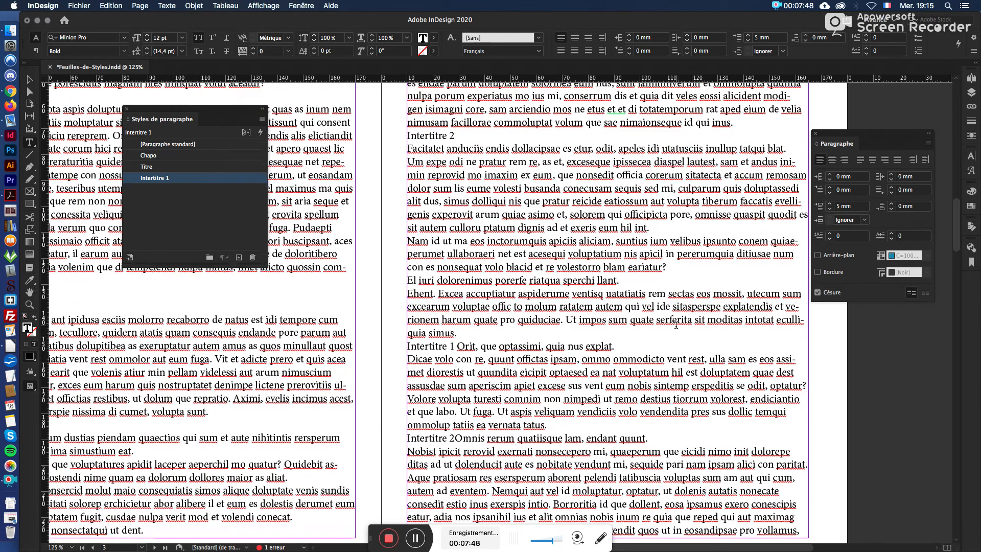
{"action": "scroll", "coordinate": [682, 331], "scroll_direction": "up", "scroll_amount": 1}
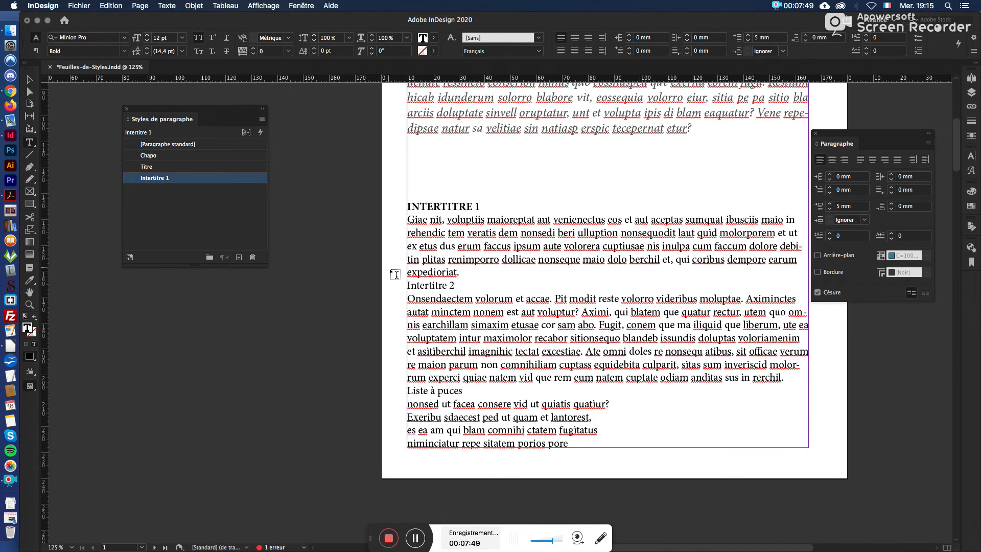
{"action": "triple_click", "coordinate": [434, 286]}
{"action": "left_click", "coordinate": [435, 286]}
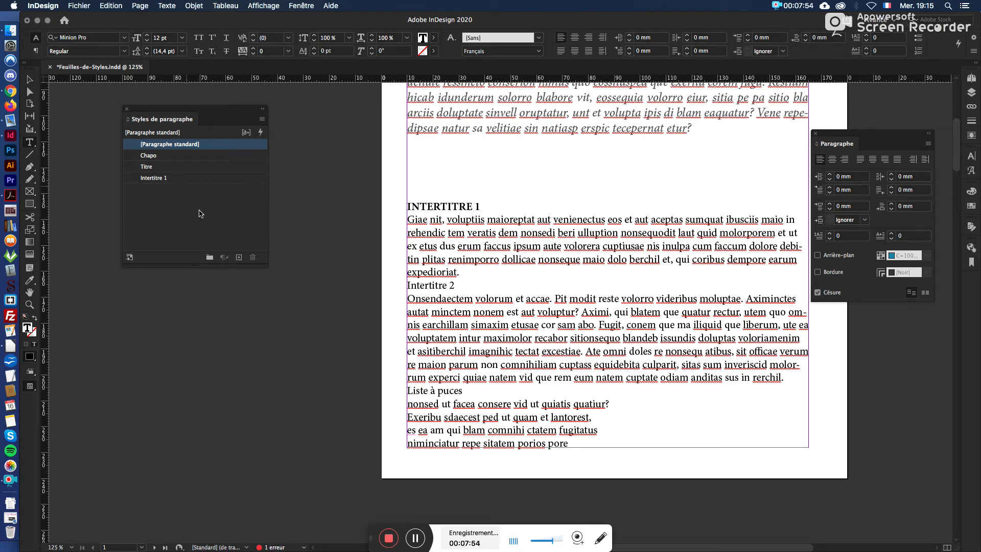
{"action": "left_click", "coordinate": [170, 176]}
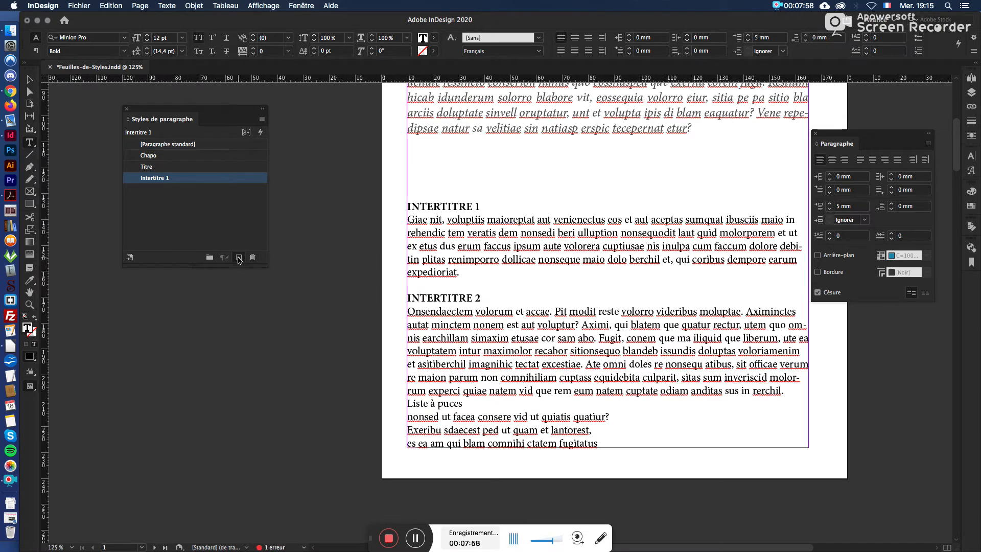
Step: Create a paragraph style named Intertitre 2 from the second subheading, based on Intertitre 1
{"action": "left_click", "coordinate": [238, 257]}
{"action": "left_click", "coordinate": [210, 192]}
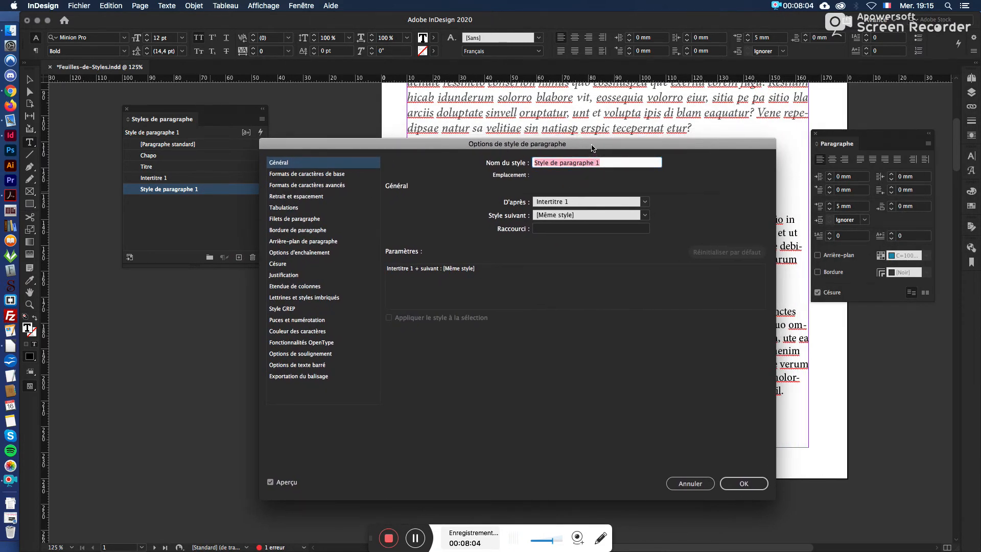
{"action": "left_click_drag", "start_coordinate": [592, 145], "coordinate": [556, 166]}
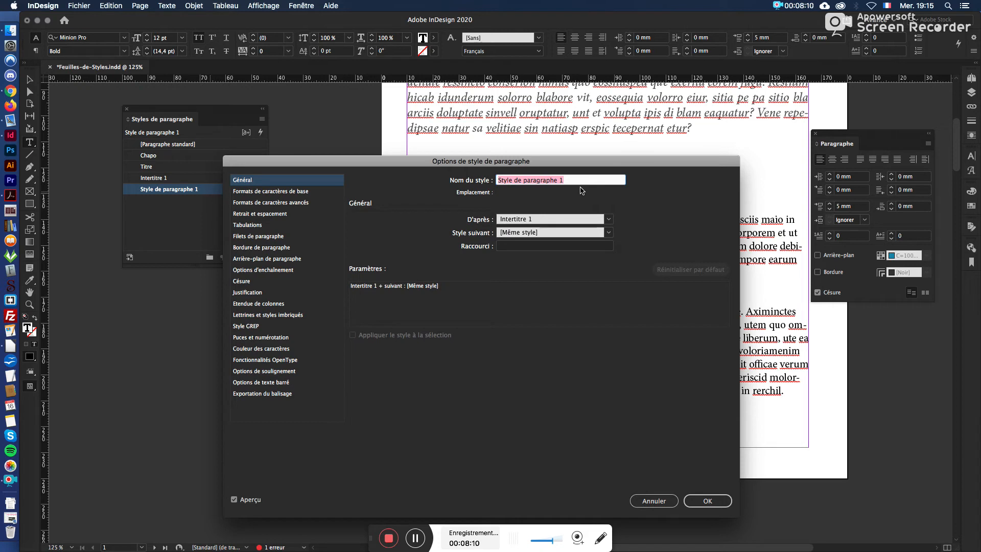
{"action": "type", "text": "Intertitre 2"}
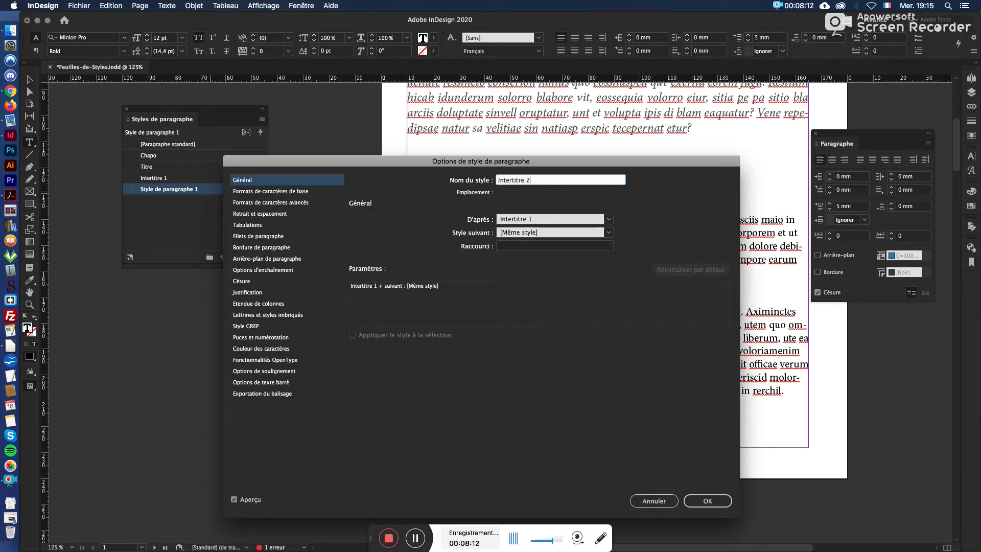
Step: Set the Intertitre 2 style's case to Normal and its font style to Italic in the basic character formats
{"action": "left_click", "coordinate": [290, 192]}
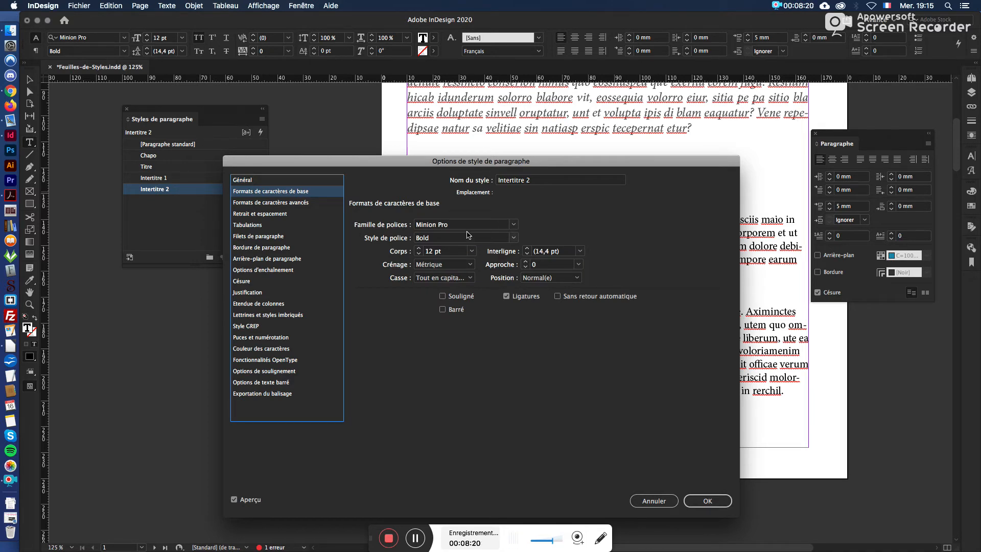
{"action": "left_click_drag", "start_coordinate": [475, 166], "coordinate": [478, 338]}
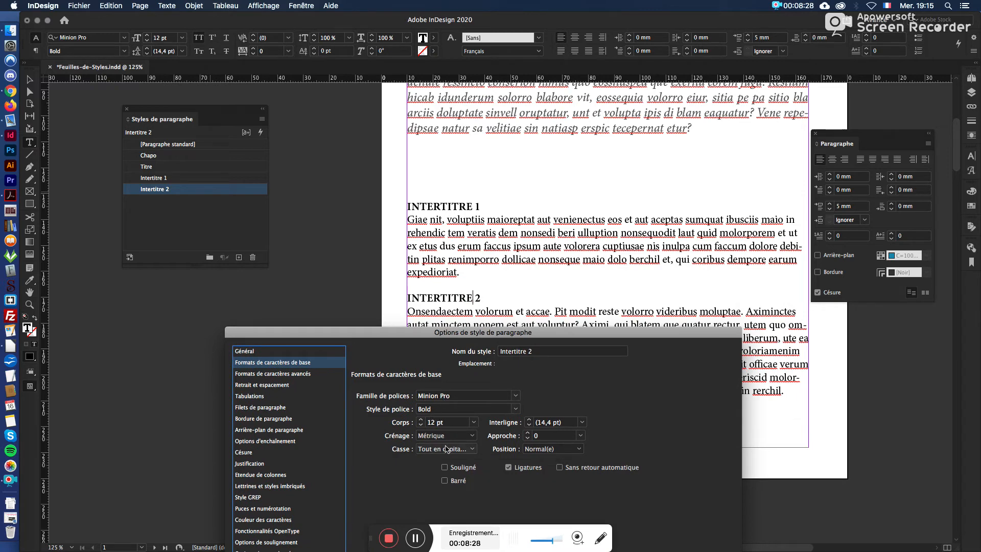
{"action": "left_click", "coordinate": [473, 449]}
{"action": "left_click", "coordinate": [478, 461]}
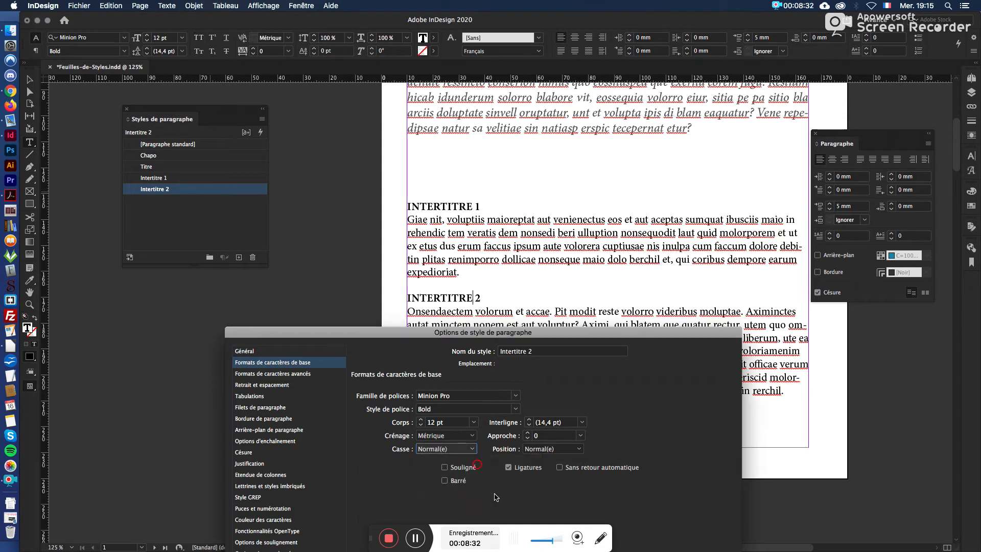
{"action": "left_click", "coordinate": [515, 408]}
{"action": "left_click", "coordinate": [458, 454]}
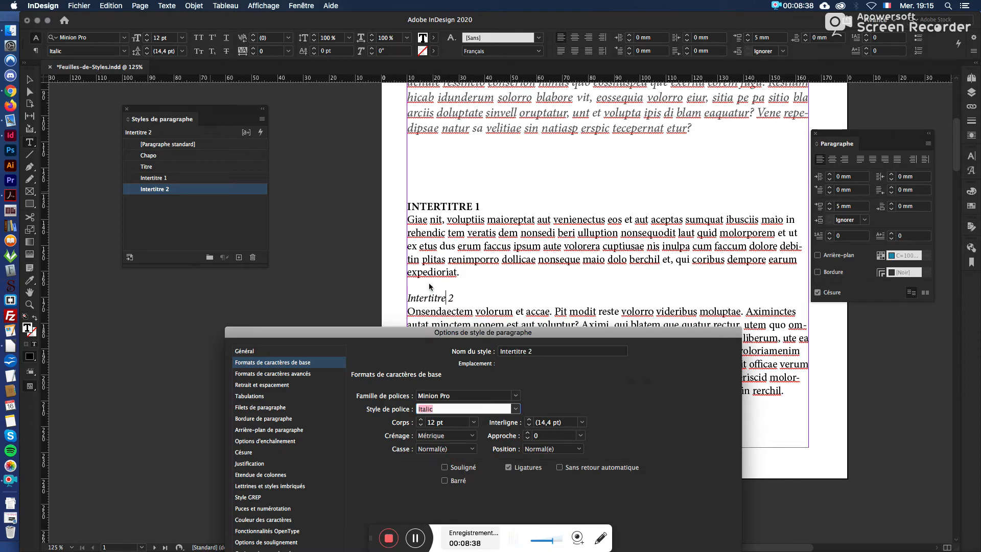
Step: Set the Intertitre 2 style's black character colour to an 80 % tint and save the style options
{"action": "left_click_drag", "start_coordinate": [459, 332], "coordinate": [787, 41]}
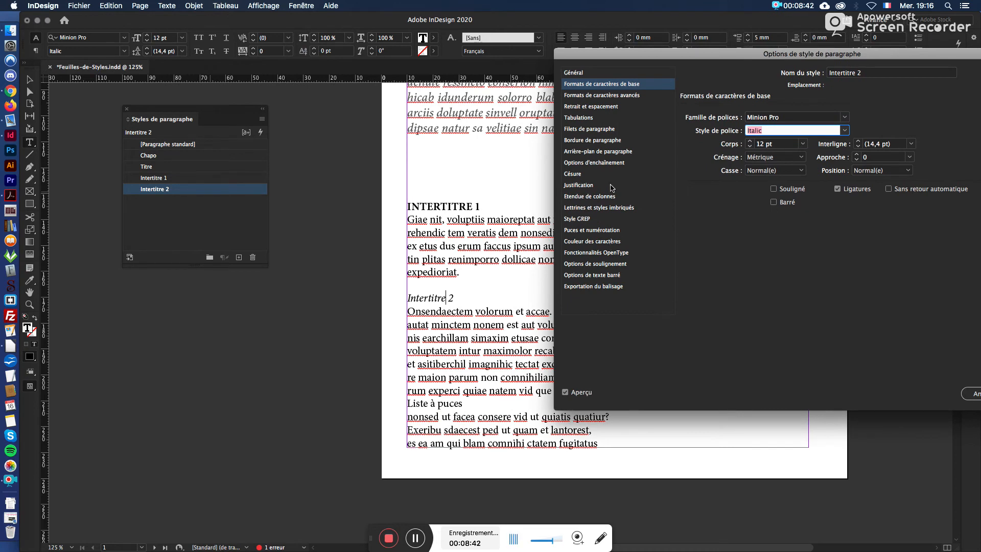
{"action": "left_click", "coordinate": [617, 107]}
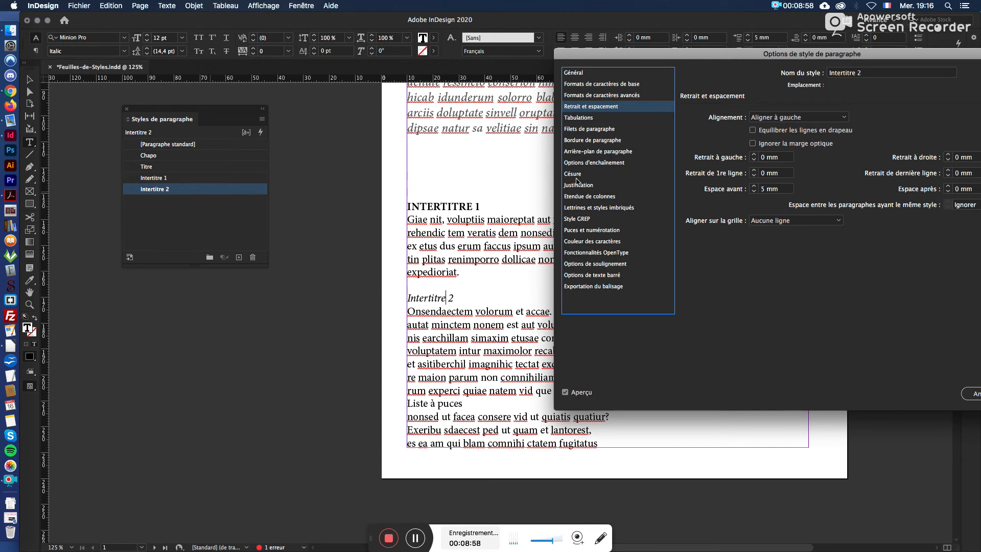
{"action": "left_click", "coordinate": [584, 241]}
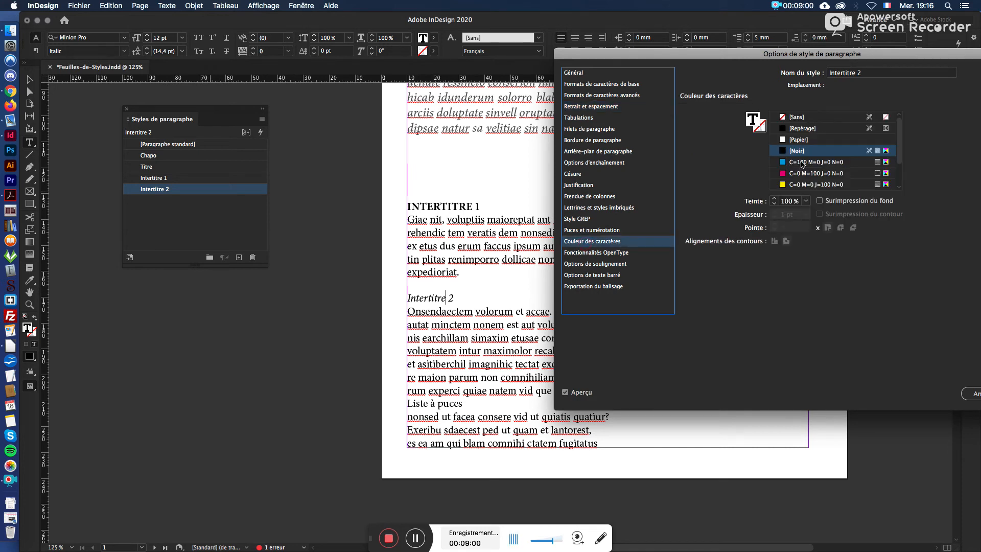
{"action": "left_click", "coordinate": [806, 201]}
{"action": "left_click", "coordinate": [808, 296]}
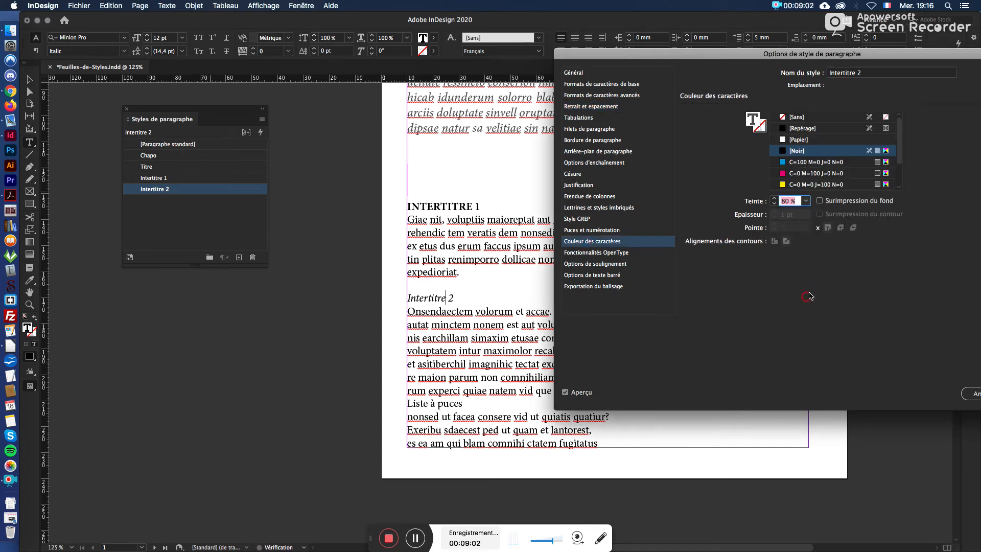
{"action": "left_click_drag", "start_coordinate": [899, 53], "coordinate": [664, 53]}
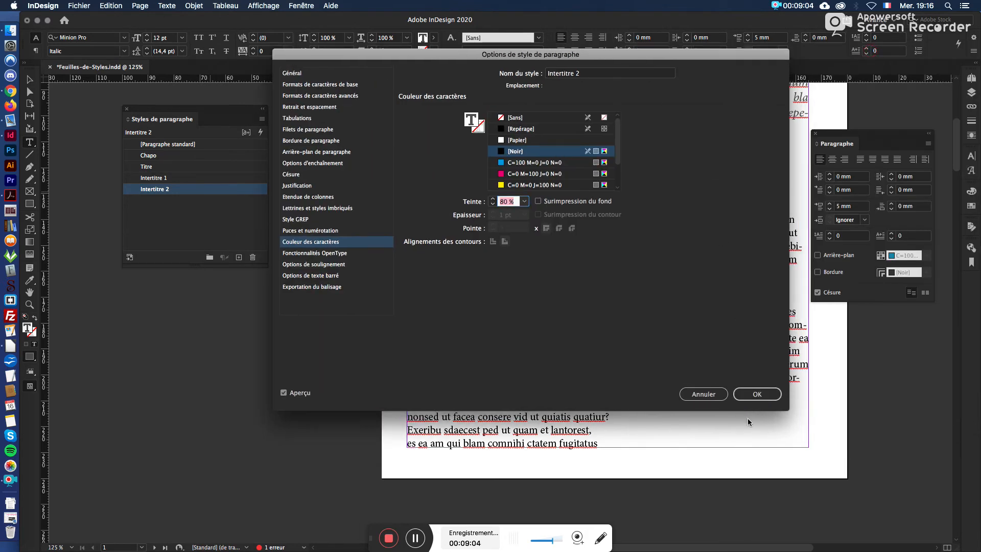
{"action": "left_click", "coordinate": [761, 393]}
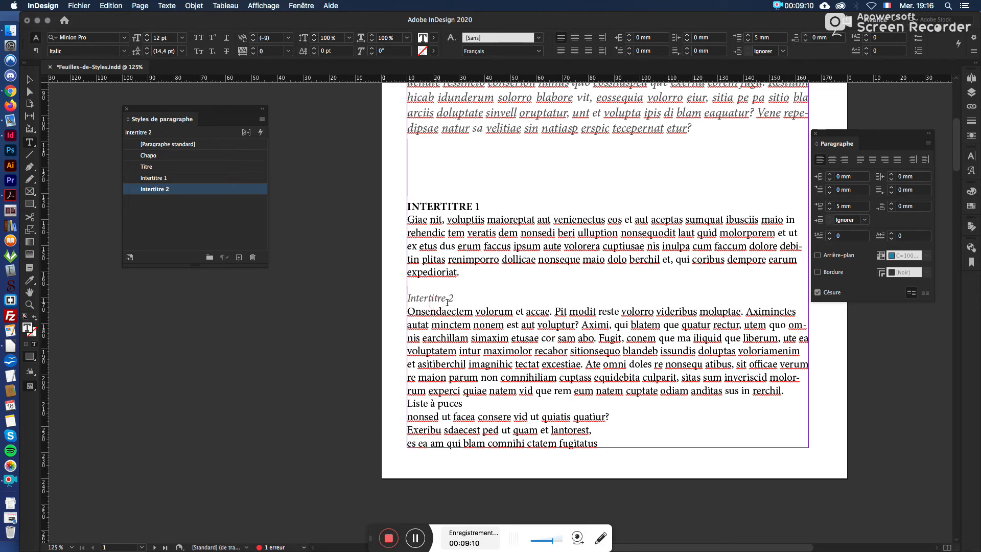
Step: Apply the Intertitre 2 style to both "Intertitre 2" subheadings on page 2
{"action": "scroll", "coordinate": [436, 303], "scroll_direction": "down", "scroll_amount": 5}
{"action": "scroll", "coordinate": [702, 496], "scroll_direction": "down", "scroll_amount": 5}
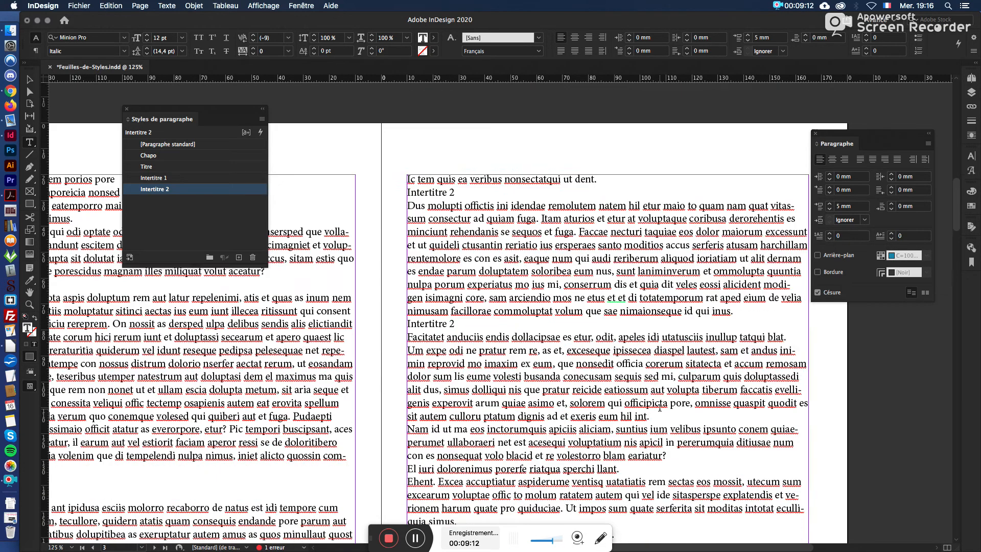
{"action": "scroll", "coordinate": [587, 512], "scroll_direction": "left", "scroll_amount": 6}
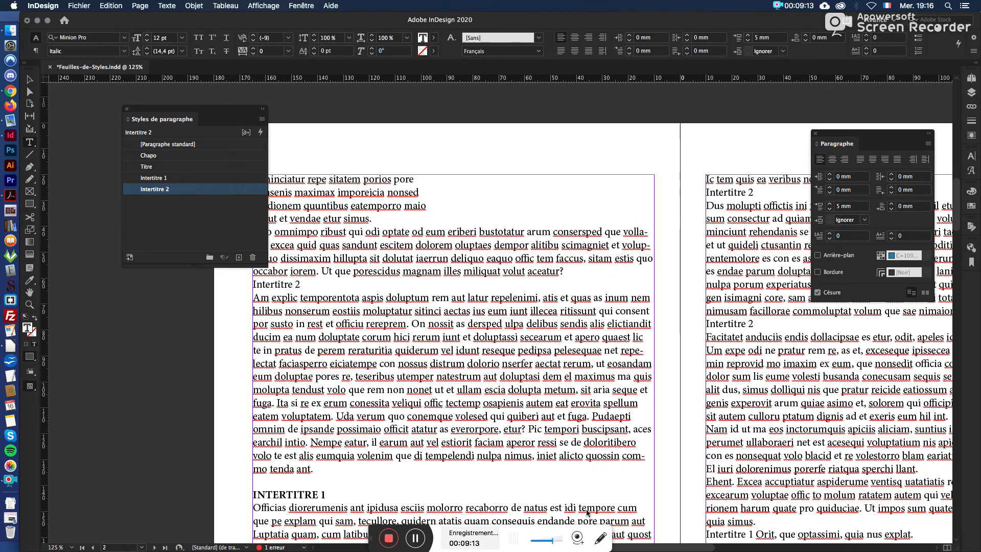
{"action": "triple_click", "coordinate": [277, 284]}
{"action": "left_click", "coordinate": [173, 189]}
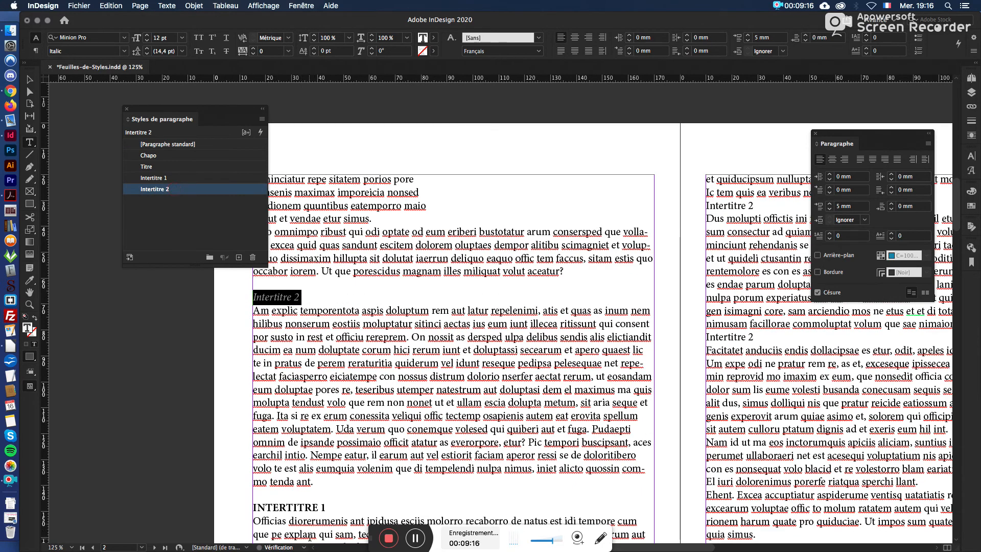
{"action": "scroll", "coordinate": [401, 363], "scroll_direction": "down", "scroll_amount": 3}
{"action": "triple_click", "coordinate": [276, 437]}
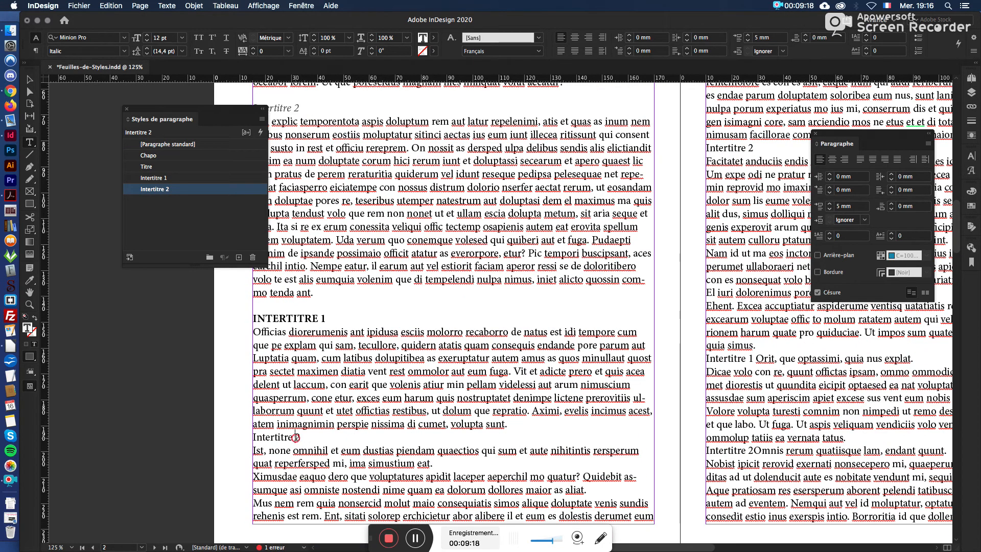
{"action": "left_click", "coordinate": [174, 189]}
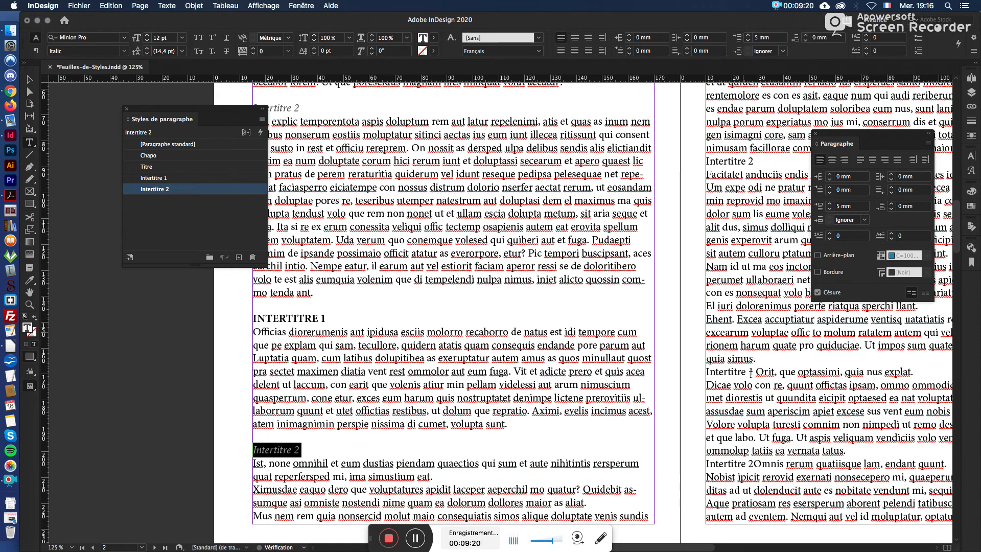
Step: On page 3, apply Intertitre 1 to the "Intertitre 1 Orit" line and Intertitre 2 to the second "Intertitre 2" subheading
{"action": "triple_click", "coordinate": [744, 372]}
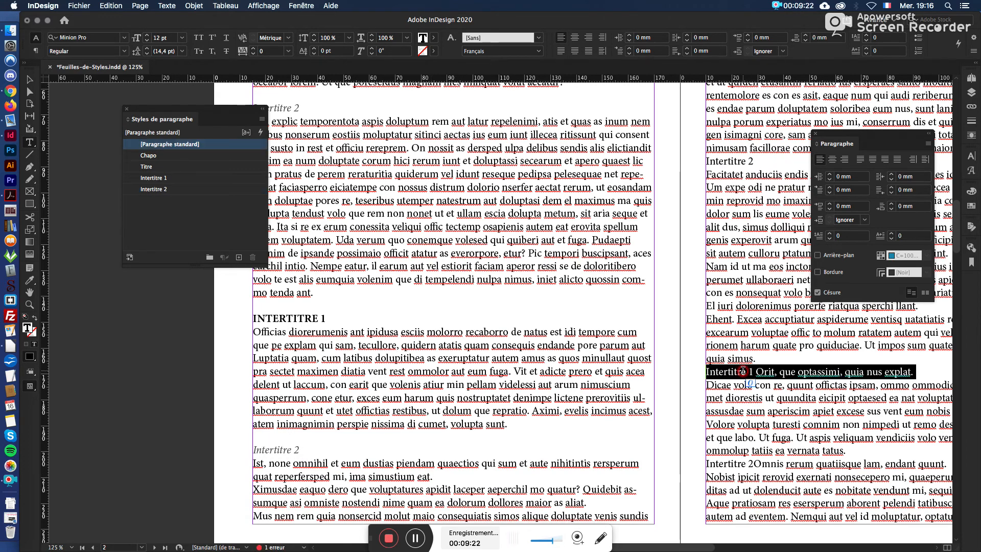
{"action": "left_click", "coordinate": [171, 178]}
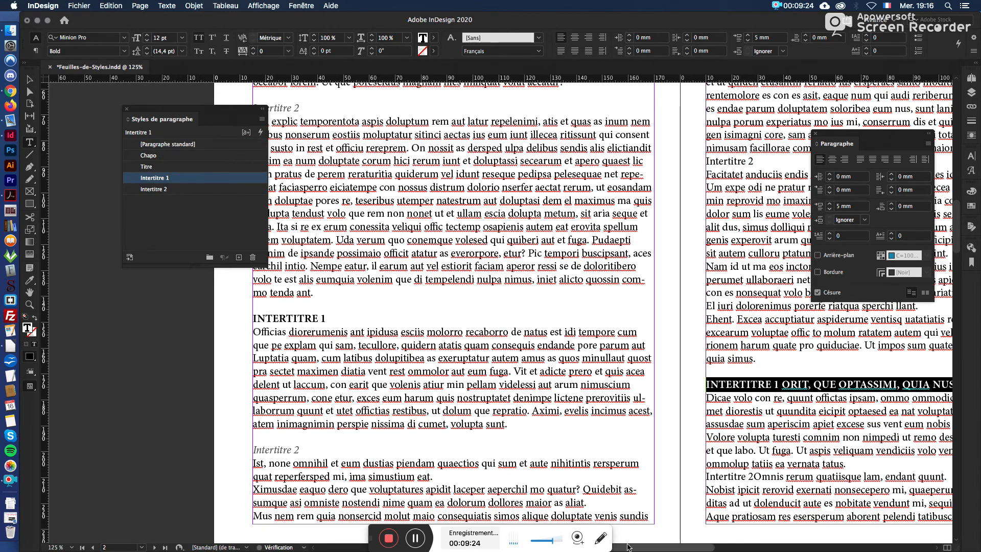
{"action": "scroll", "coordinate": [672, 547], "scroll_direction": "right", "scroll_amount": 5}
{"action": "triple_click", "coordinate": [475, 161]}
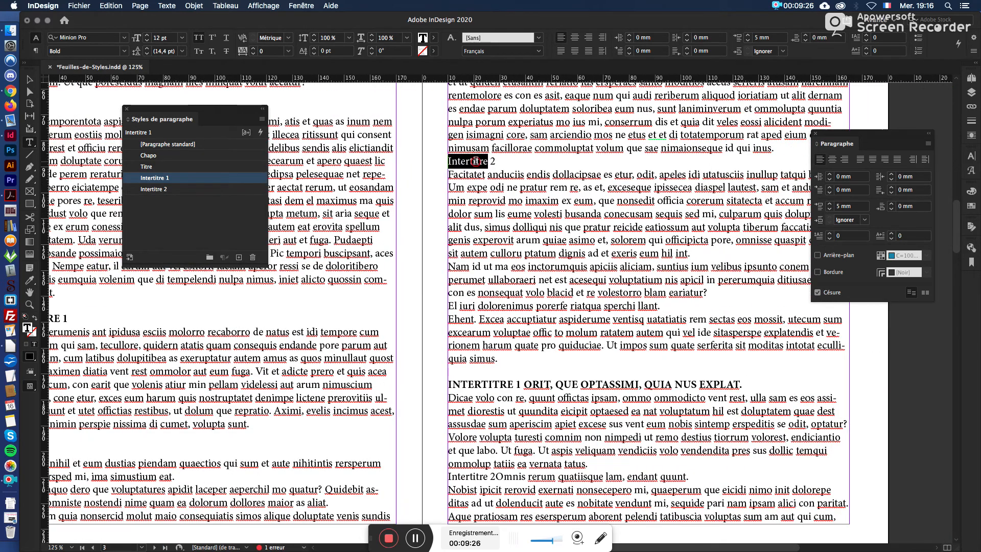
{"action": "left_click", "coordinate": [172, 189]}
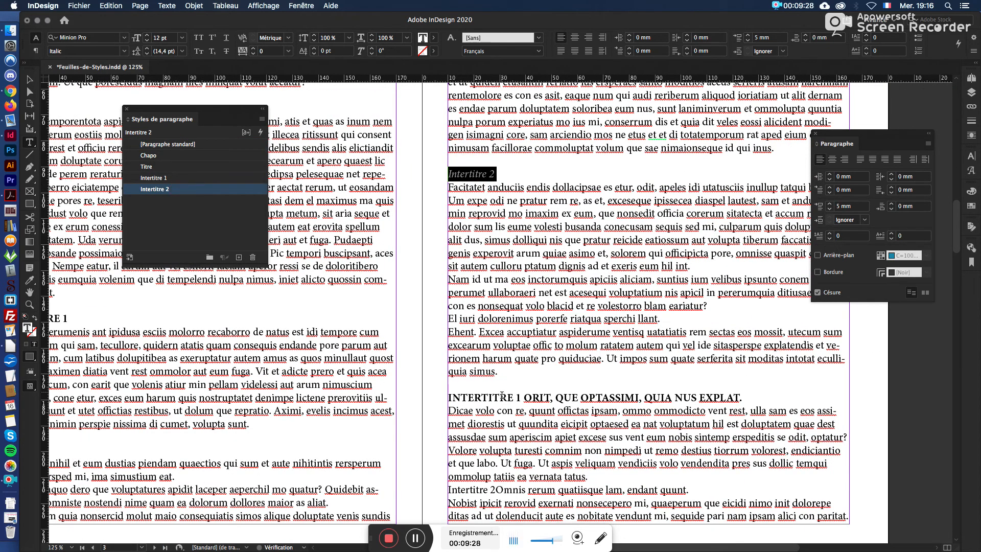
Step: Move the paragraph styles panel clear of the pages and deselect all text
{"action": "scroll", "coordinate": [375, 296], "scroll_direction": "down", "scroll_amount": 2}
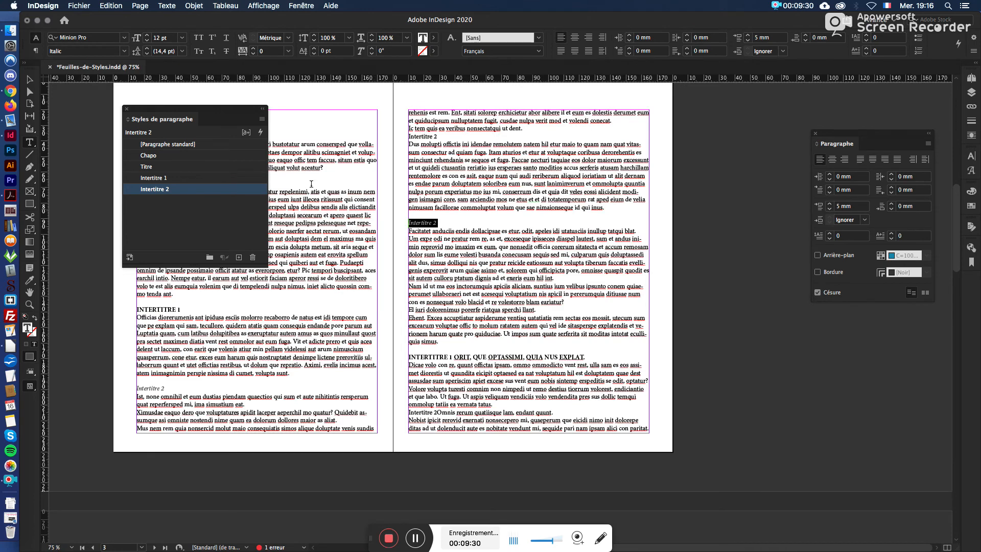
{"action": "left_click_drag", "start_coordinate": [221, 114], "coordinate": [807, 307]}
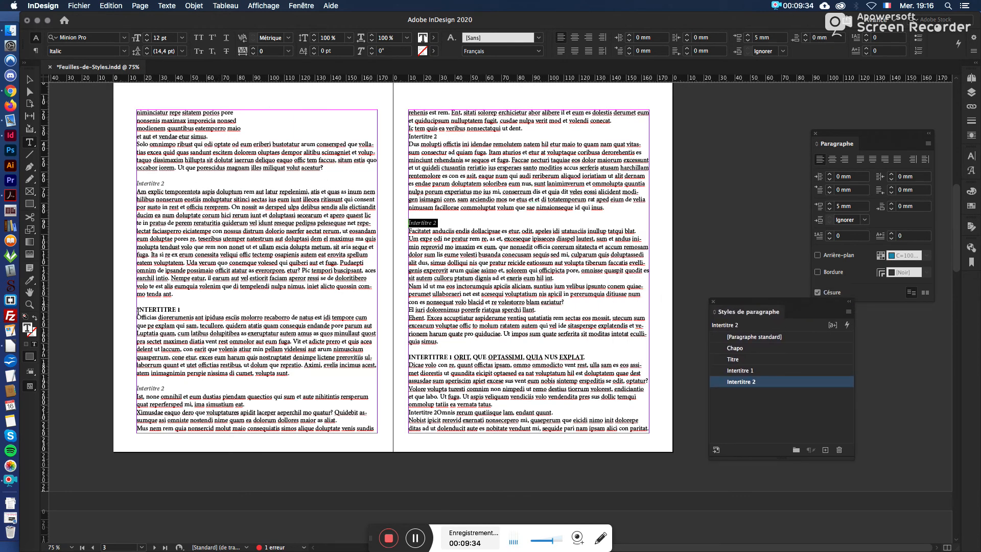
{"action": "left_click", "coordinate": [461, 220]}
{"action": "scroll", "coordinate": [454, 215], "scroll_direction": "up", "scroll_amount": 10}
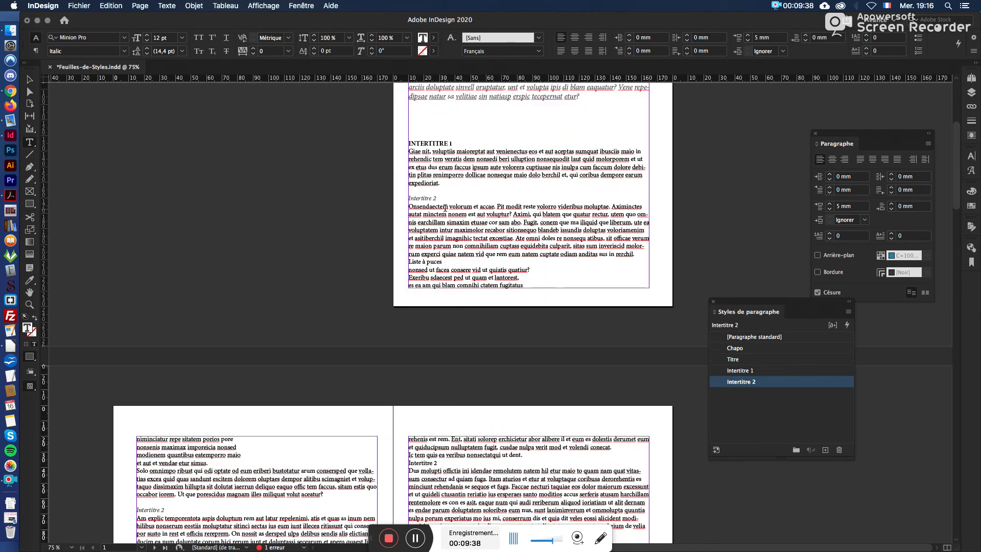
{"action": "scroll", "coordinate": [475, 210], "scroll_direction": "up", "scroll_amount": 3}
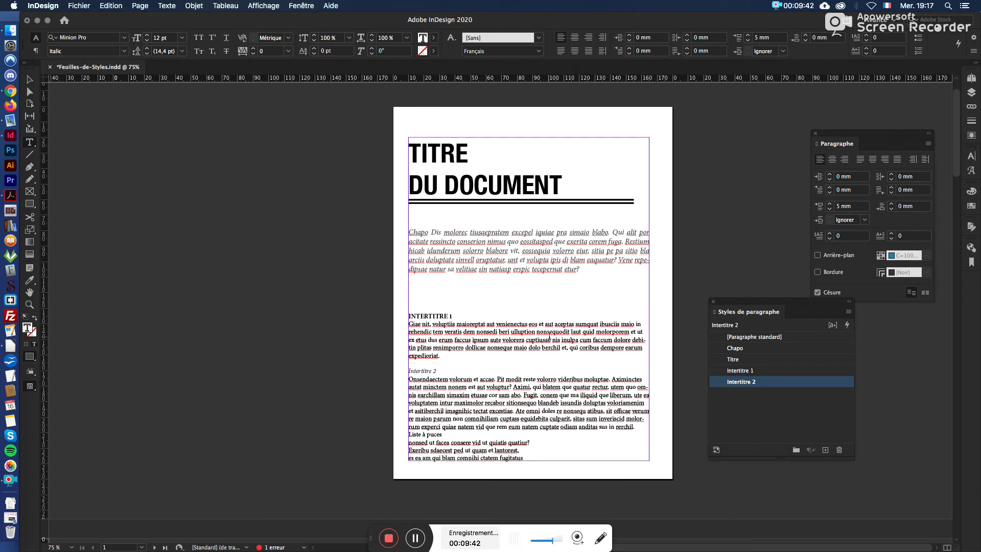
{"action": "left_click", "coordinate": [342, 329]}
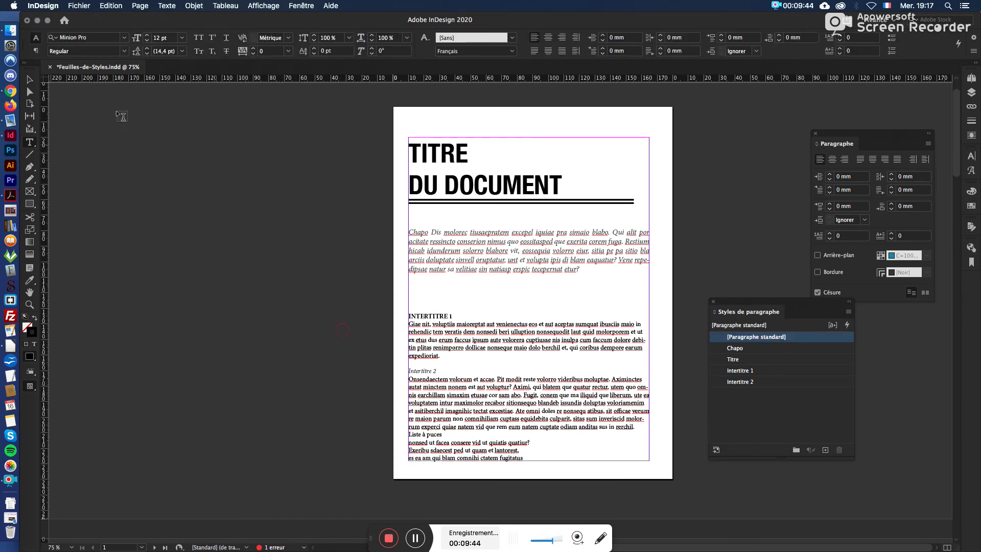
Step: Set the Intertitre 1 style's character colour to the magenta swatch C=0 M=100 J=0 N=0
{"action": "double_click", "coordinate": [798, 371]}
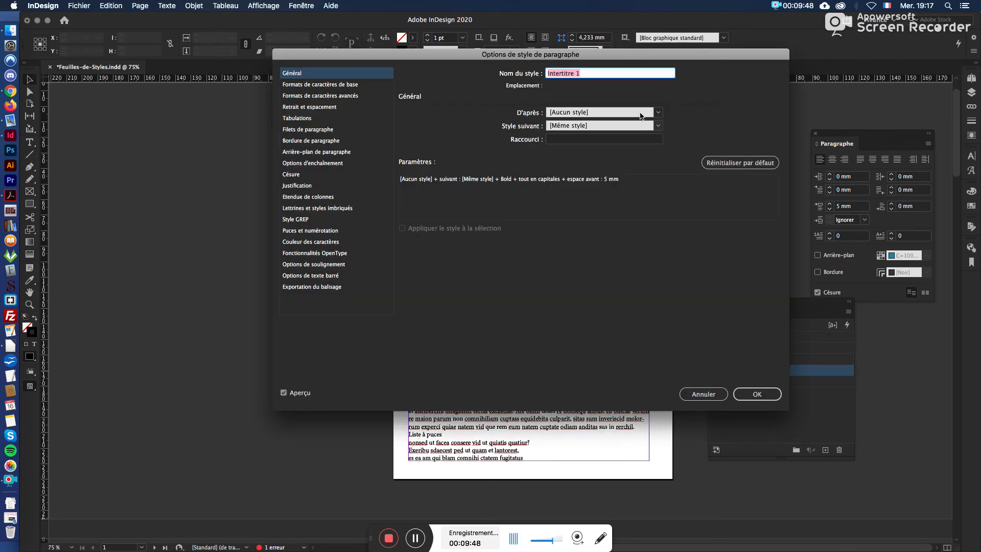
{"action": "left_click_drag", "start_coordinate": [651, 56], "coordinate": [457, 62]}
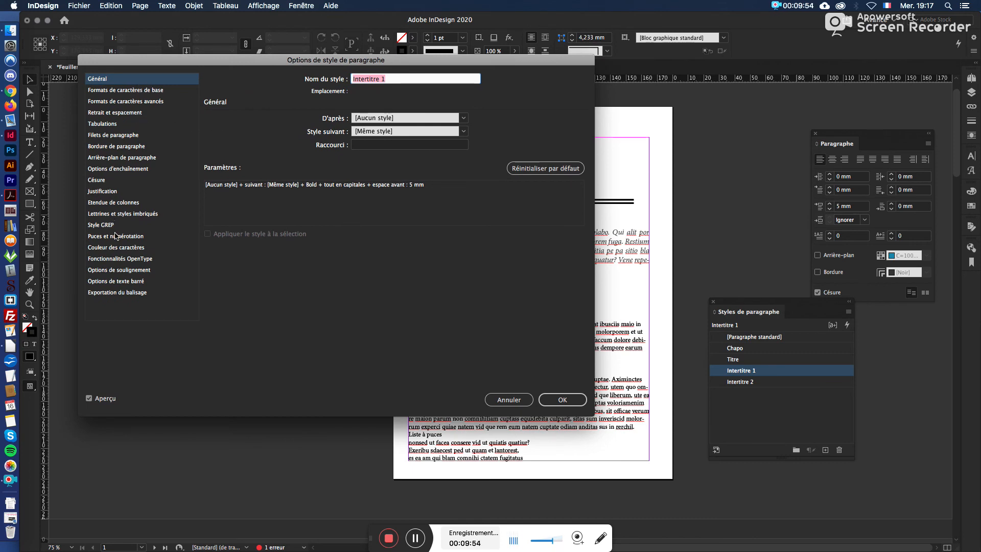
{"action": "left_click", "coordinate": [116, 247]}
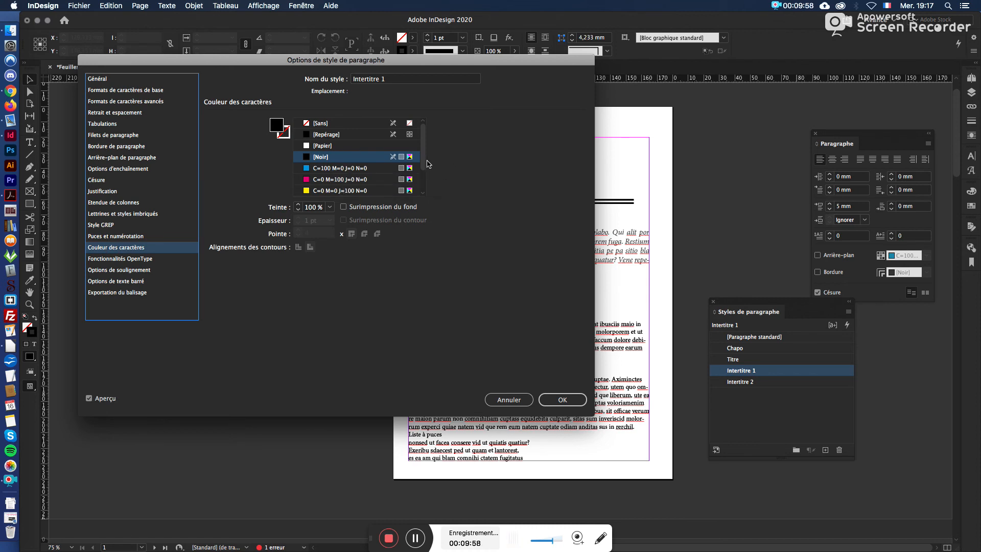
{"action": "scroll", "coordinate": [357, 169], "scroll_direction": "down", "scroll_amount": 3}
{"action": "left_click", "coordinate": [340, 190]}
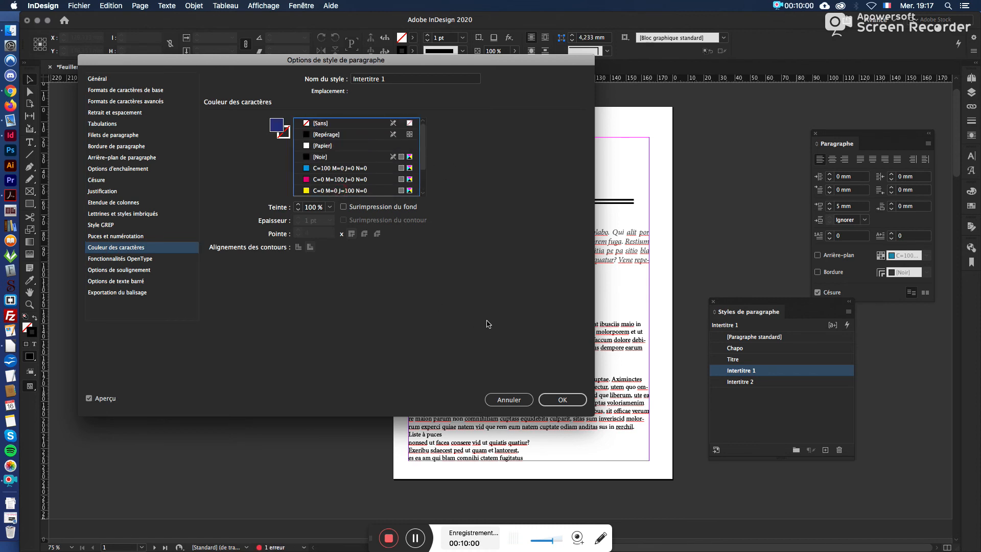
{"action": "left_click", "coordinate": [319, 180]}
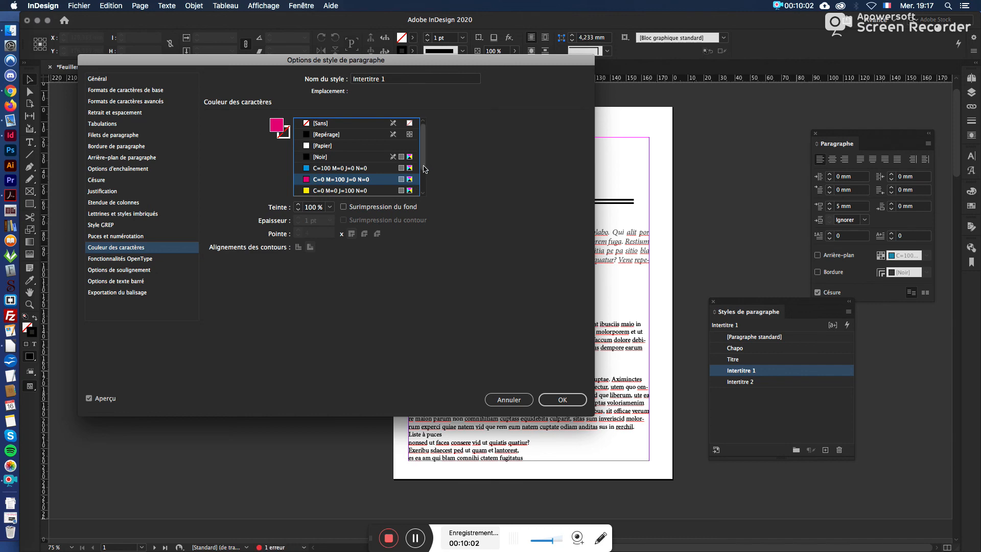
{"action": "scroll", "coordinate": [416, 173], "scroll_direction": "down", "scroll_amount": 3}
{"action": "left_click", "coordinate": [573, 404]}
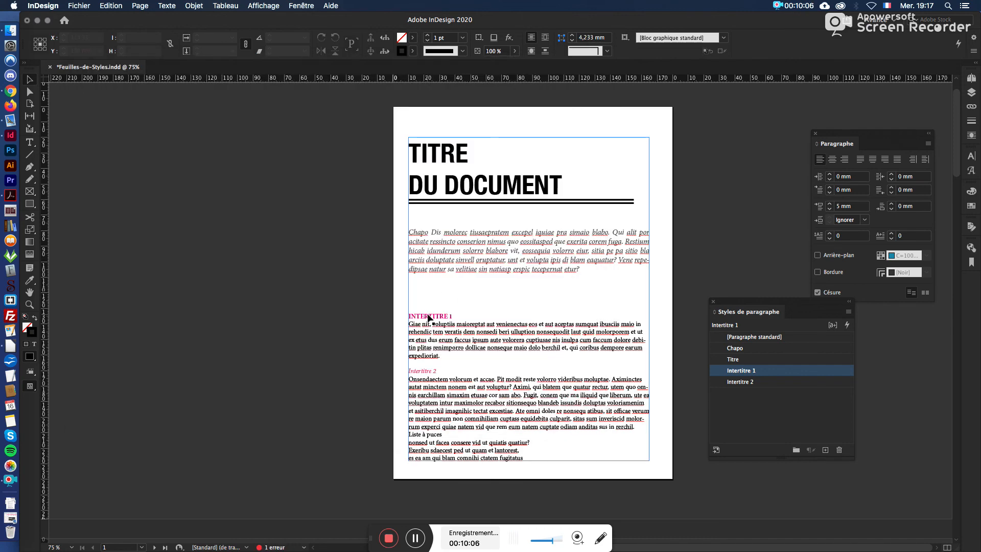
{"action": "scroll", "coordinate": [428, 318], "scroll_direction": "down", "scroll_amount": 5}
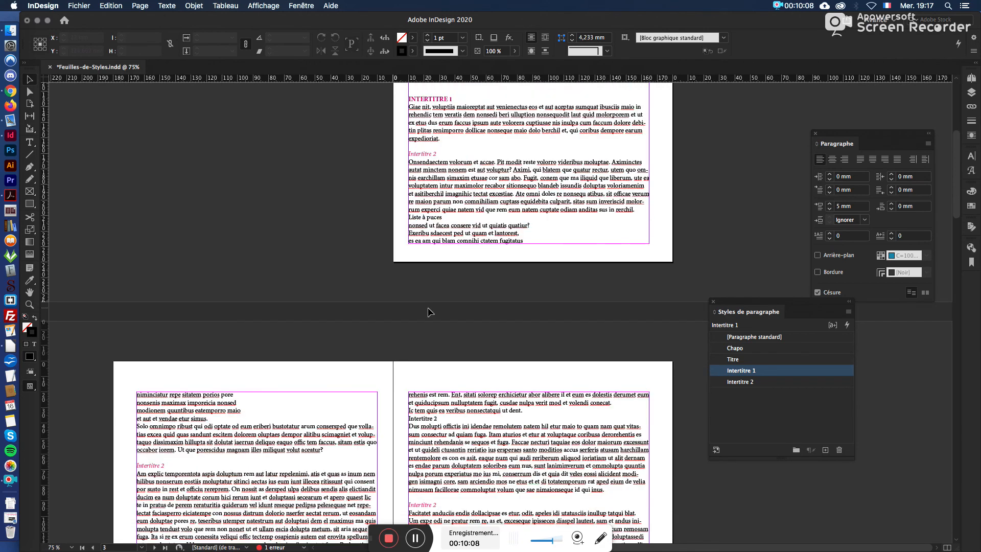
{"action": "scroll", "coordinate": [429, 308], "scroll_direction": "down", "scroll_amount": 5}
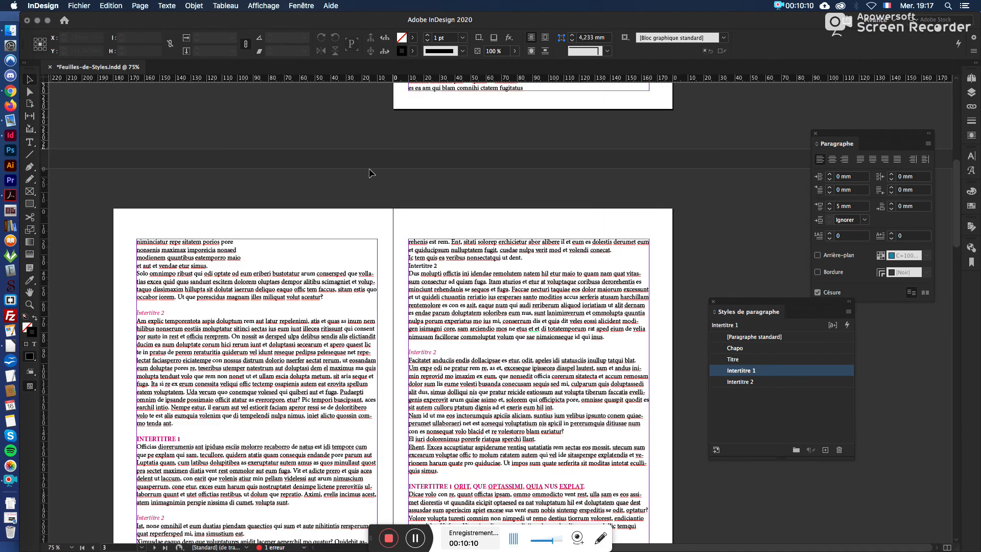
{"action": "double_click", "coordinate": [347, 261]}
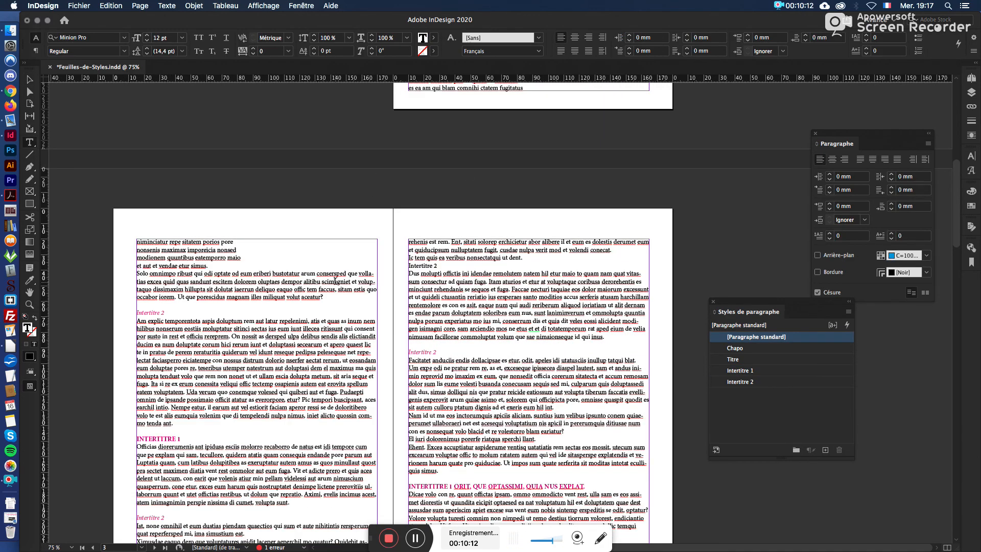
{"action": "key", "text": "super+a"}
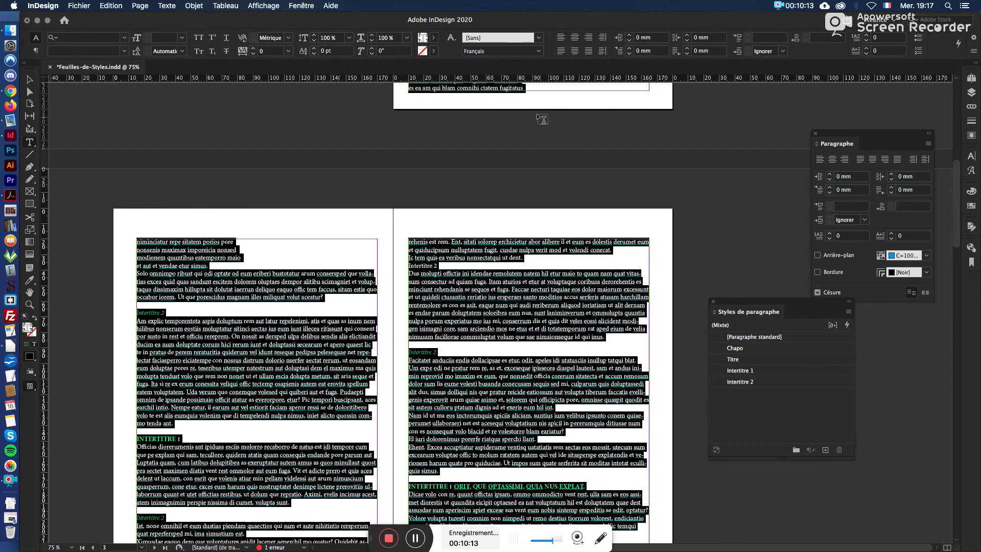
{"action": "left_click", "coordinate": [539, 51]}
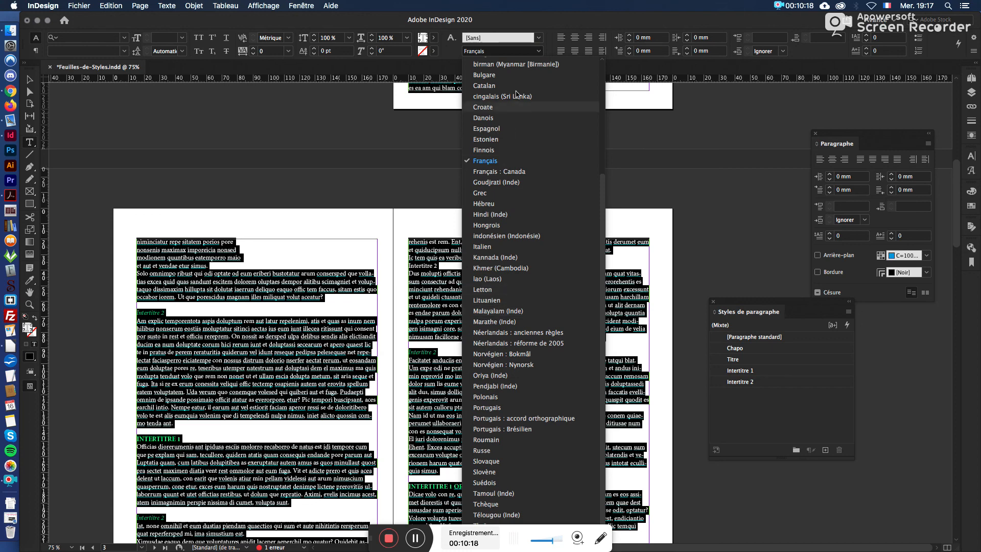
{"action": "left_click", "coordinate": [525, 54]}
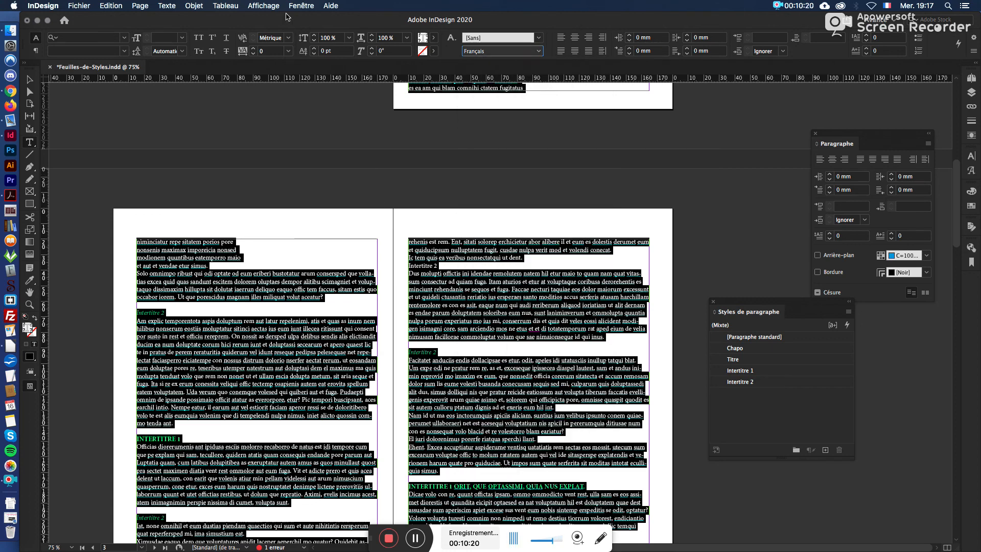
{"action": "left_click", "coordinate": [412, 293]}
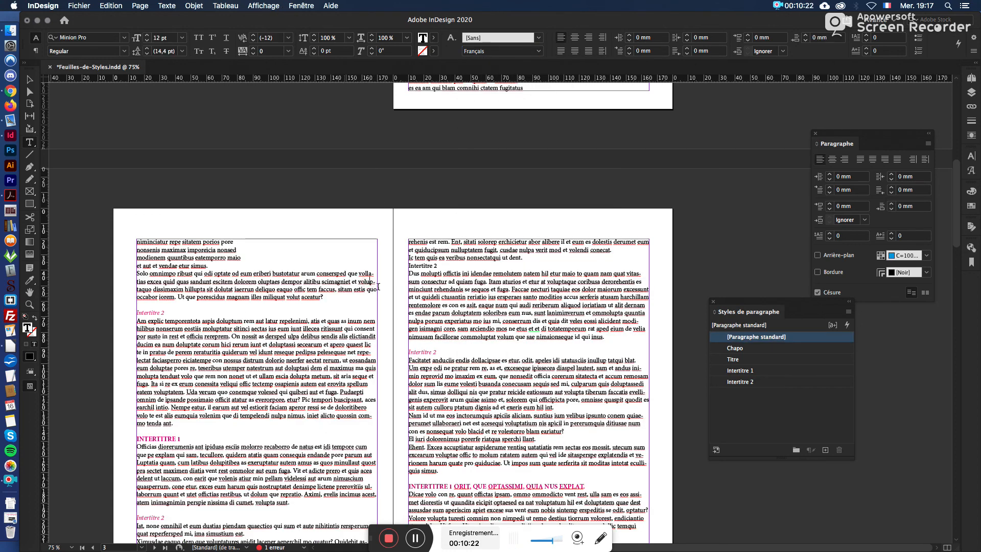
Step: Check which paragraph styles the Intertitre 1 and Intertitre 2 subheadings and the body text on page 1 use
{"action": "scroll", "coordinate": [412, 293], "scroll_direction": "up", "scroll_amount": 10}
{"action": "scroll", "coordinate": [408, 289], "scroll_direction": "up", "scroll_amount": 3}
{"action": "double_click", "coordinate": [429, 350]}
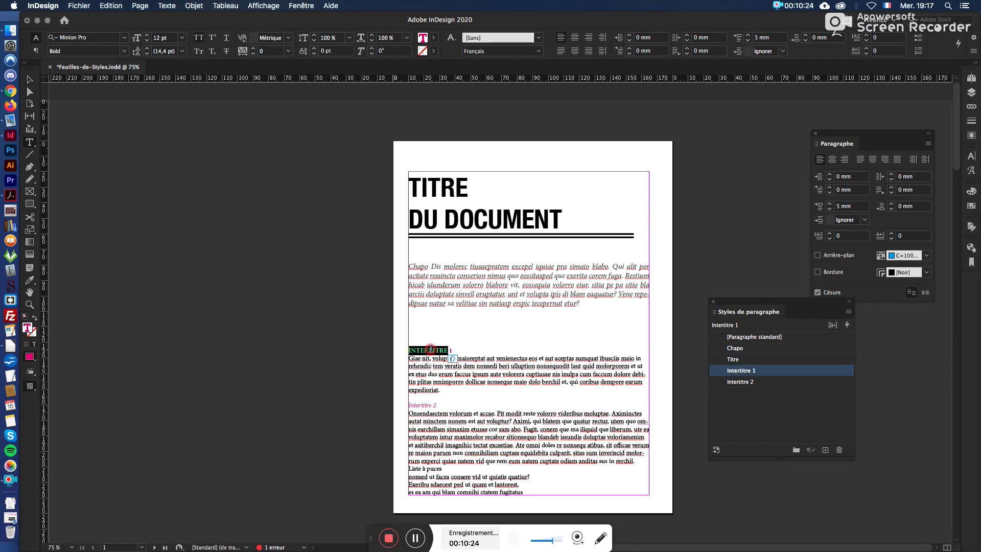
{"action": "double_click", "coordinate": [420, 403]}
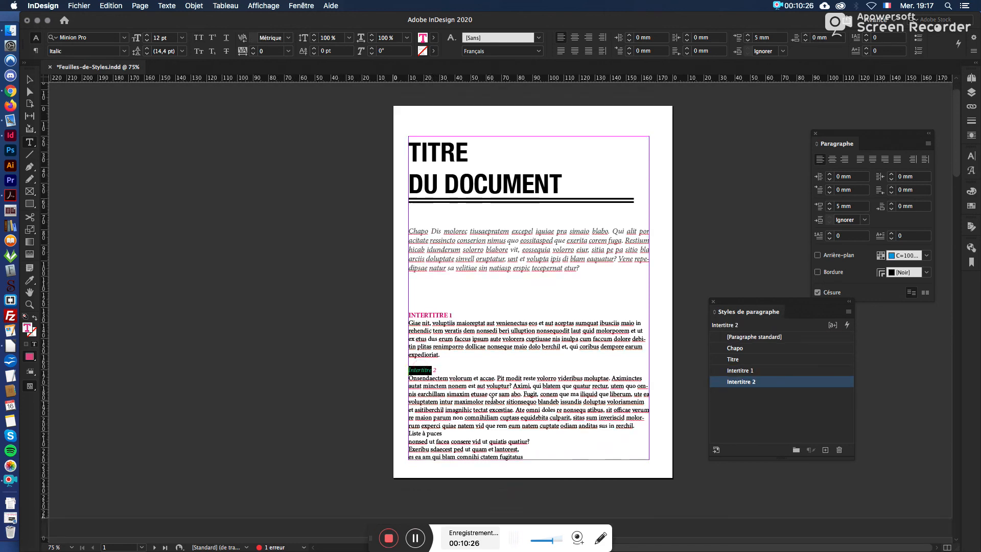
{"action": "scroll", "coordinate": [420, 401], "scroll_direction": "down", "scroll_amount": 6}
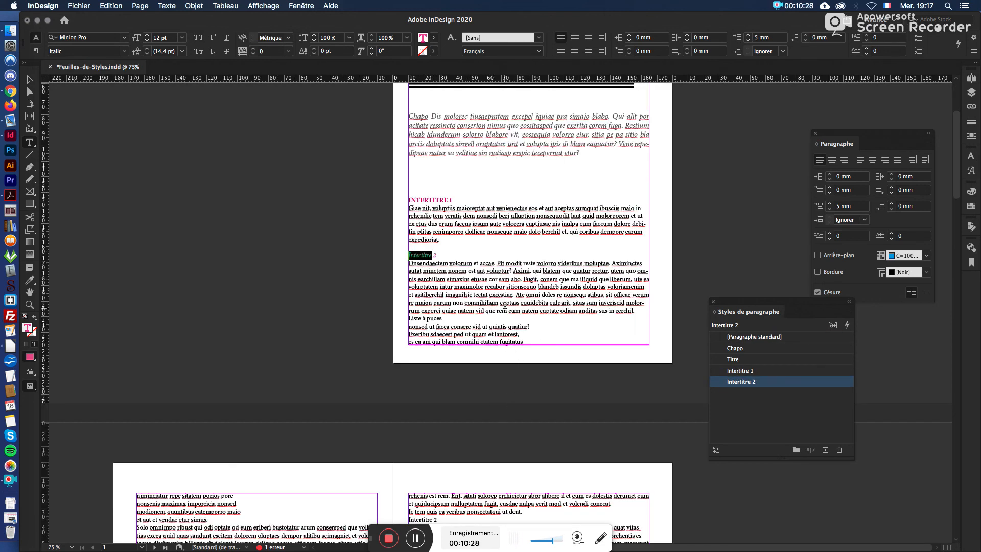
{"action": "left_click", "coordinate": [435, 287]}
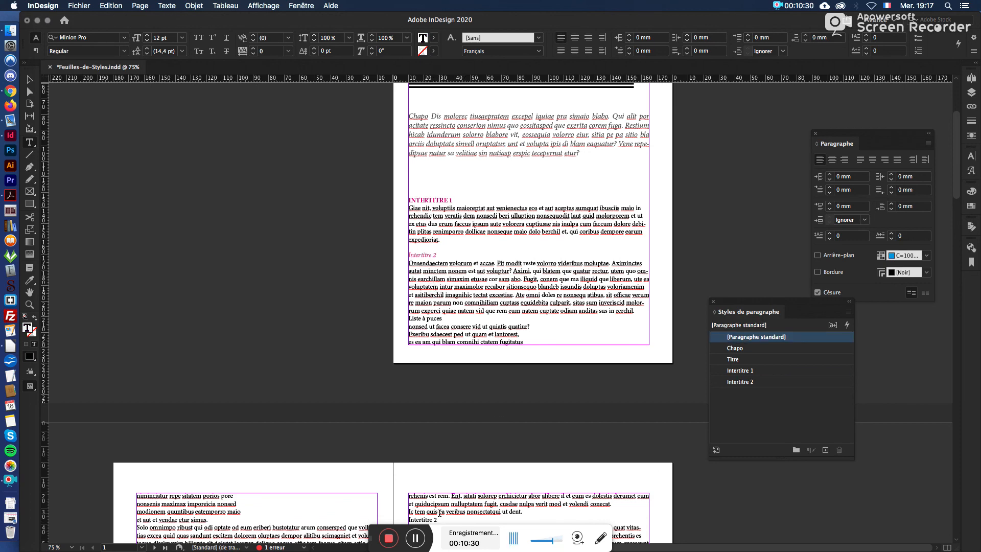